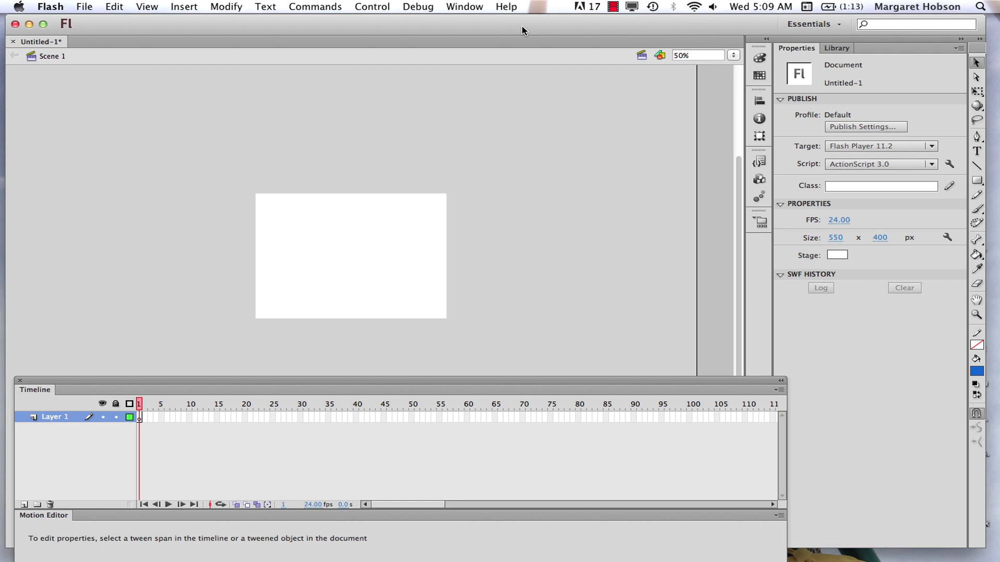
Set up the Text tool for TLF Text in the KG Ten Thousand Reasons font.
click(976, 152)
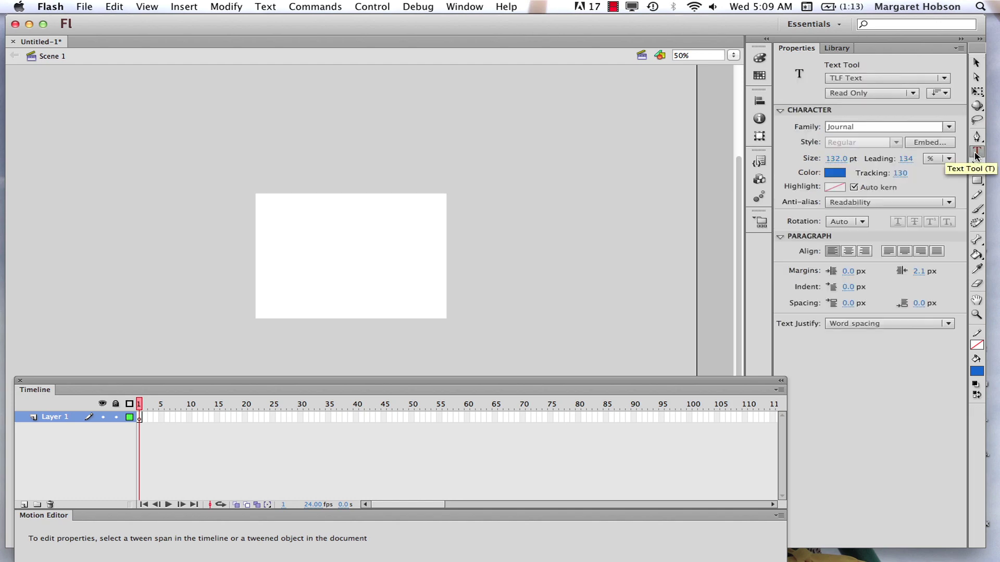
click(943, 79)
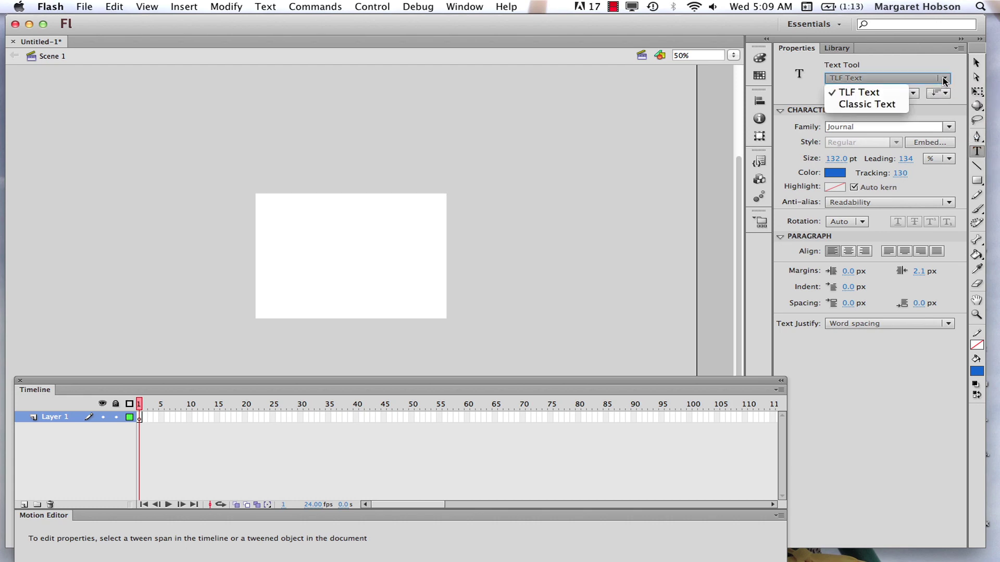
click(839, 96)
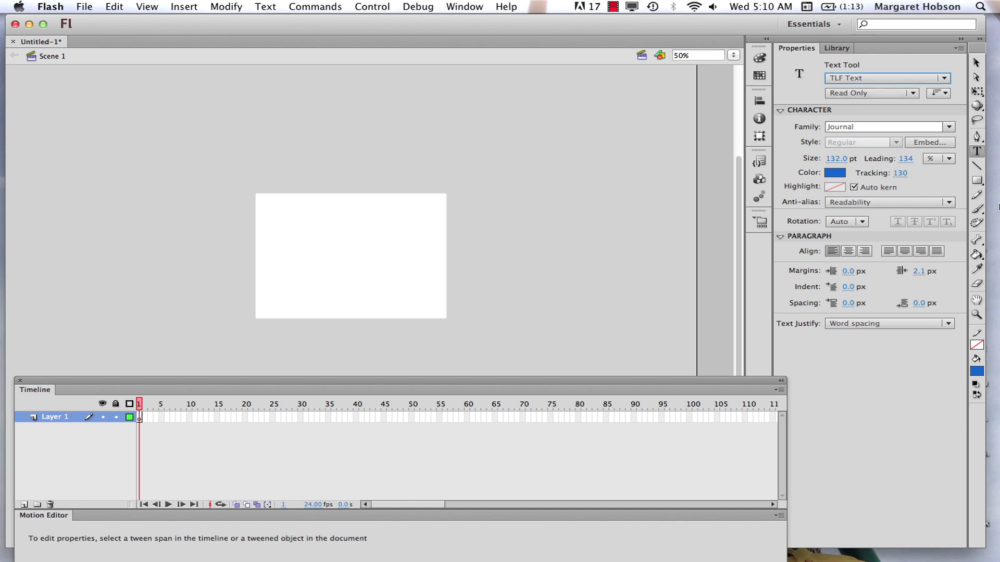
click(948, 127)
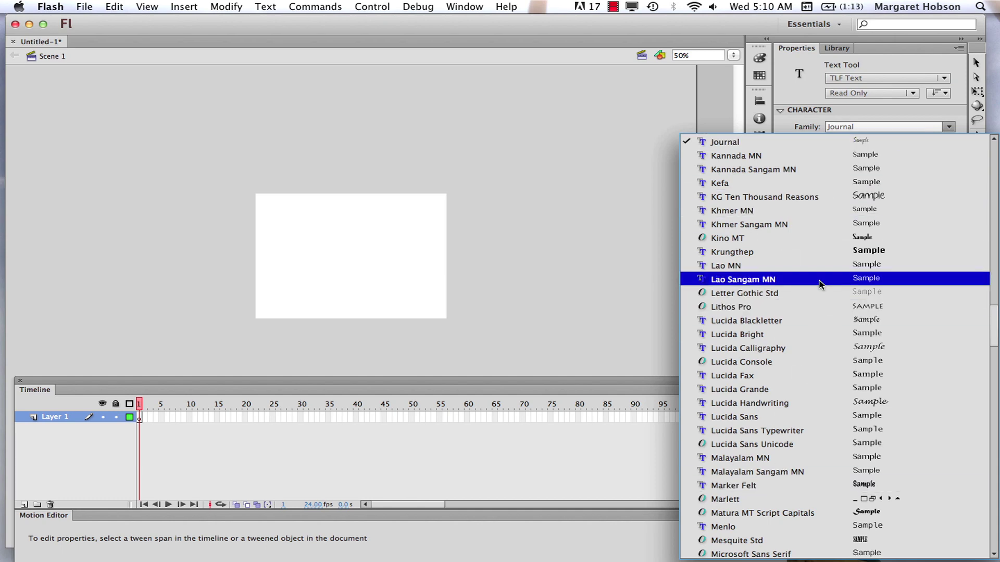
click(780, 202)
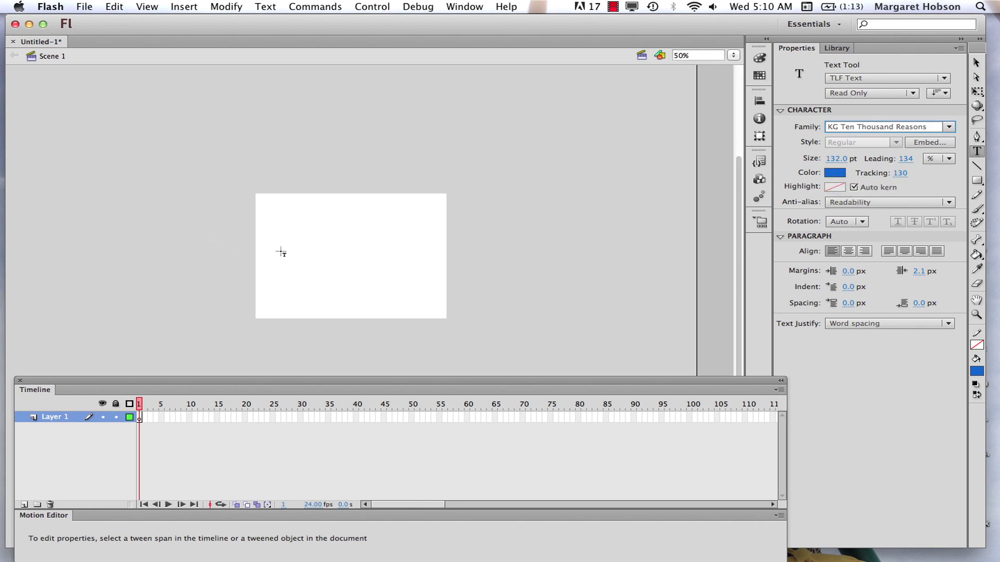
Add the text "animate" to the stage and move it to about X 30, Y 104.
click(304, 240)
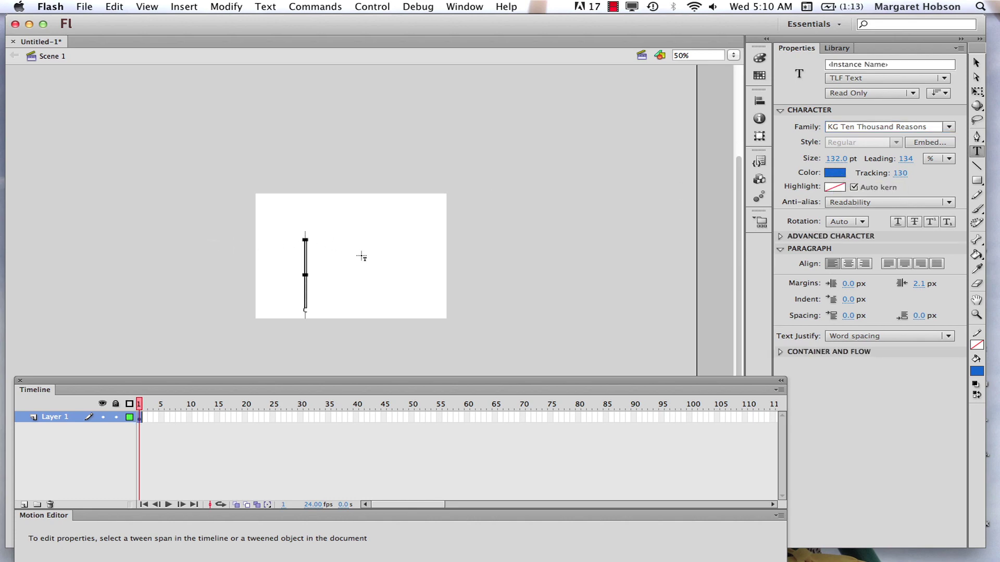
text(animate)
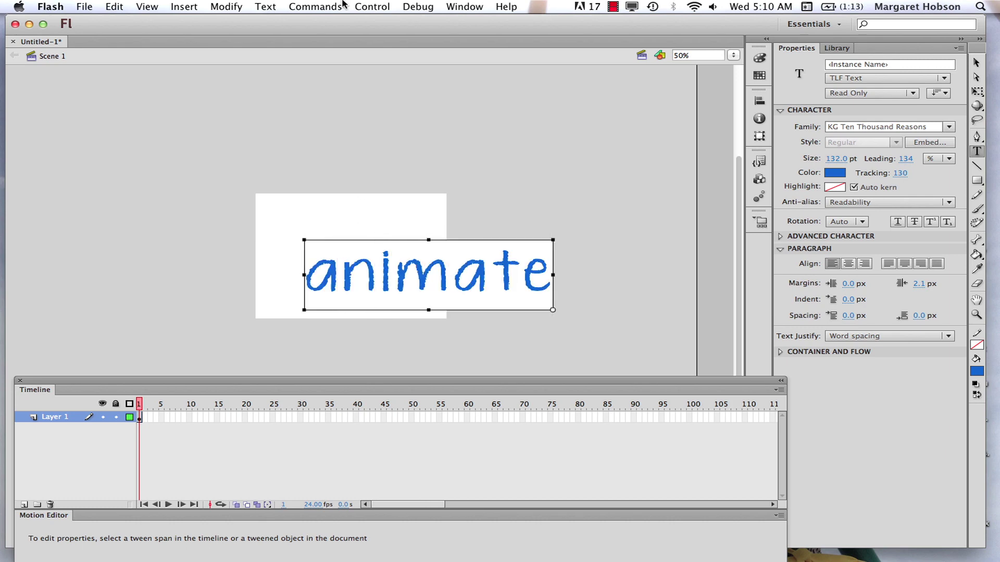
click(977, 62)
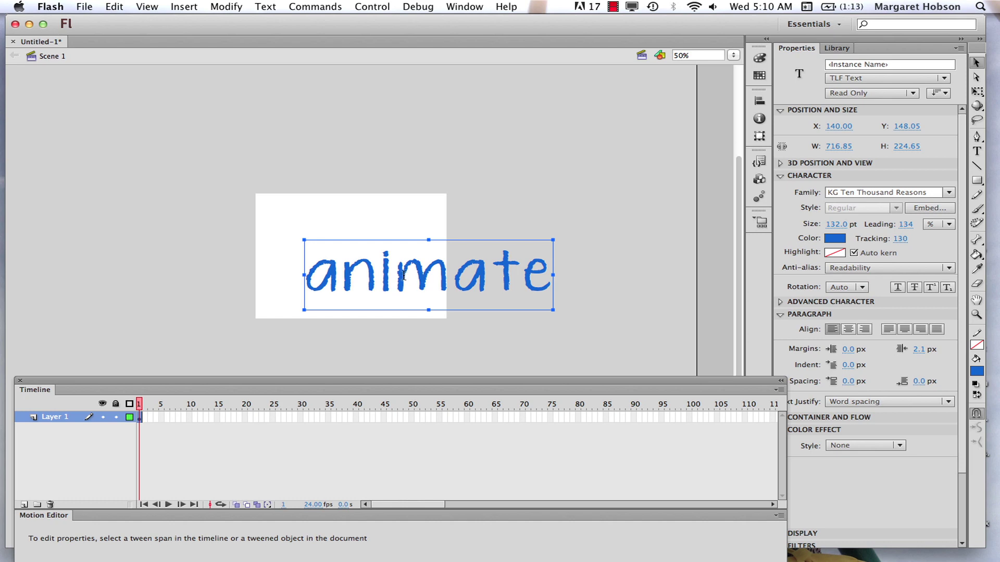
drag(406, 276, 369, 265)
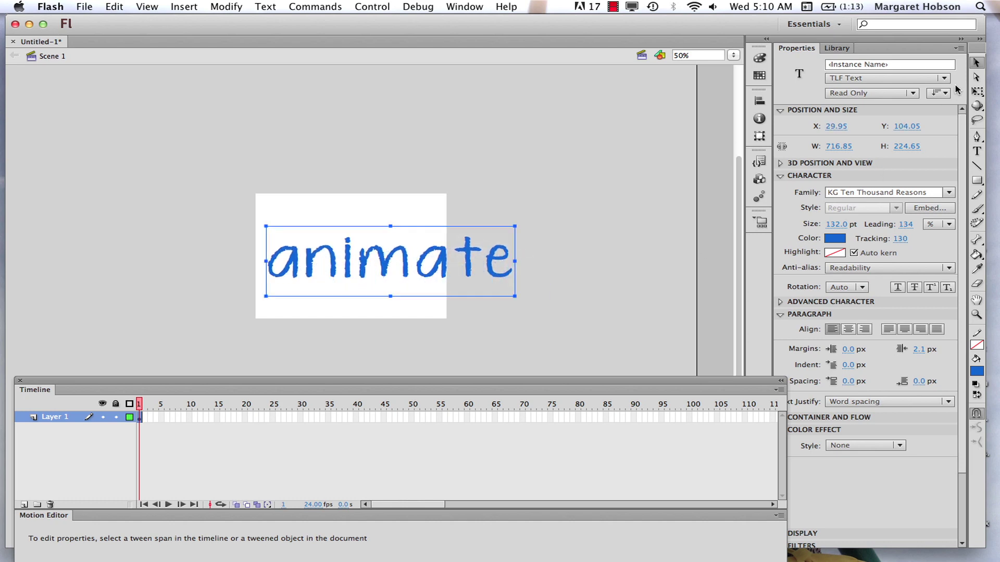
Scale the "animate" text down to about 273 × 86 px and reposition it to about X 130, Y 134.
click(976, 91)
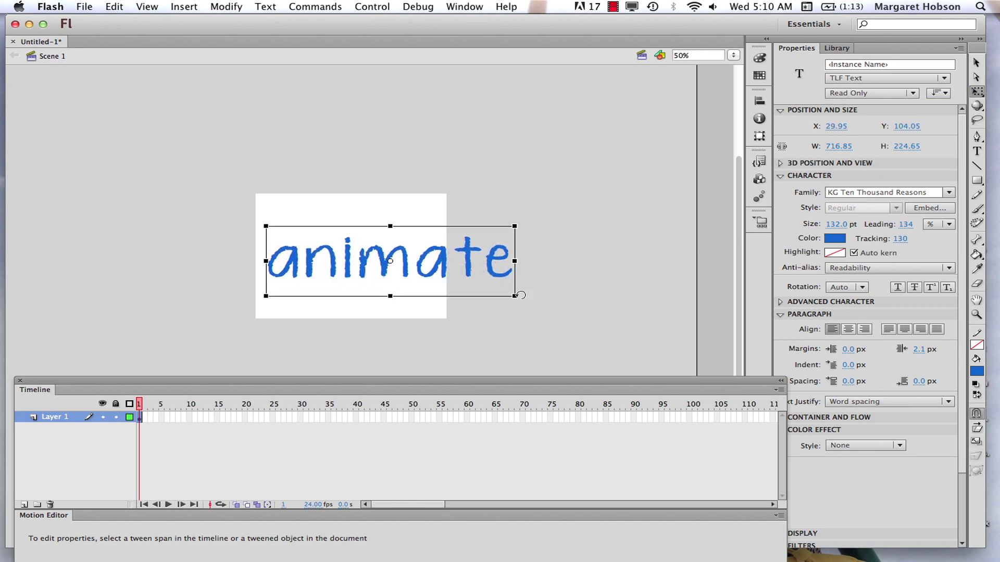
drag(514, 297, 438, 275)
drag(368, 256, 333, 257)
click(344, 291)
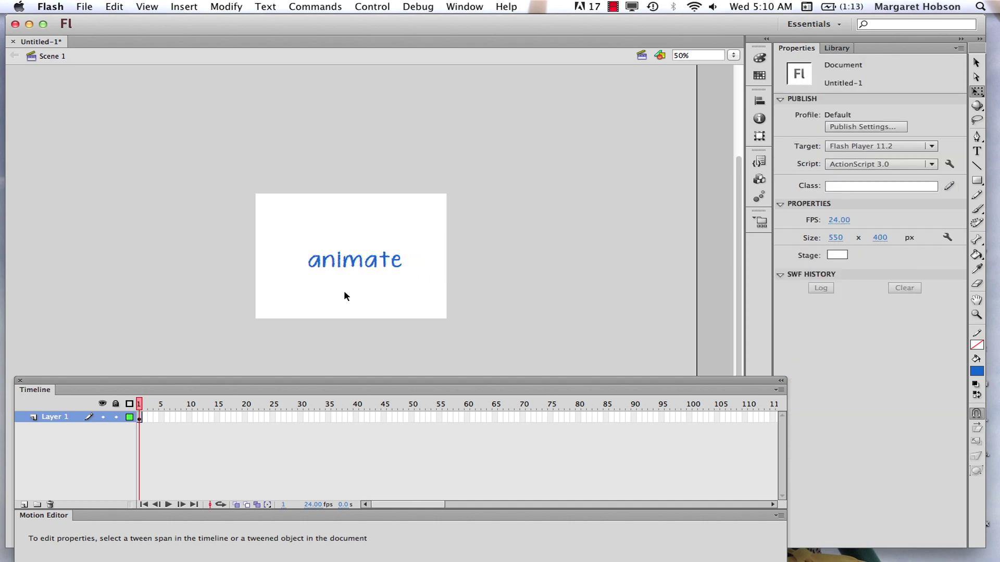
click(350, 268)
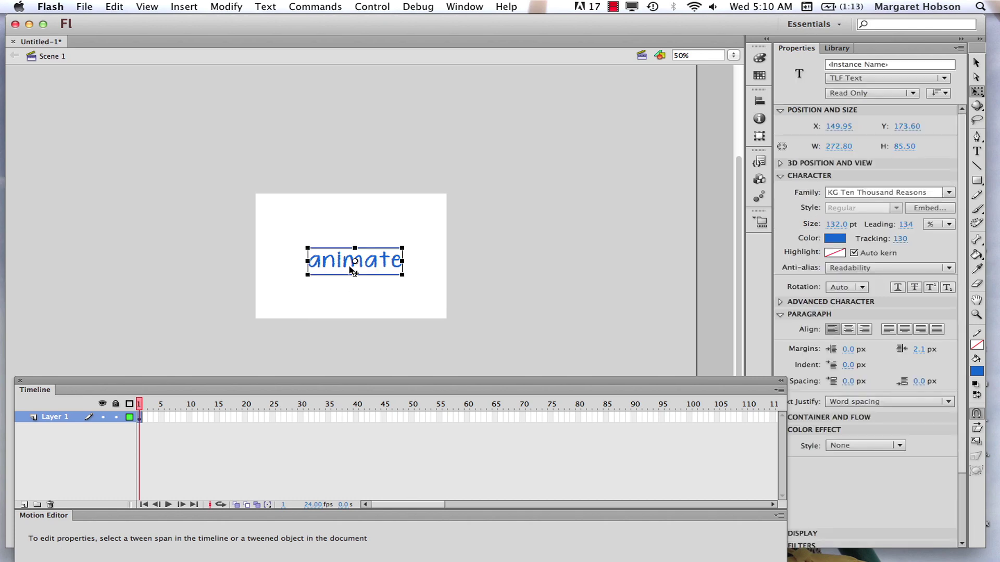
drag(333, 258, 327, 248)
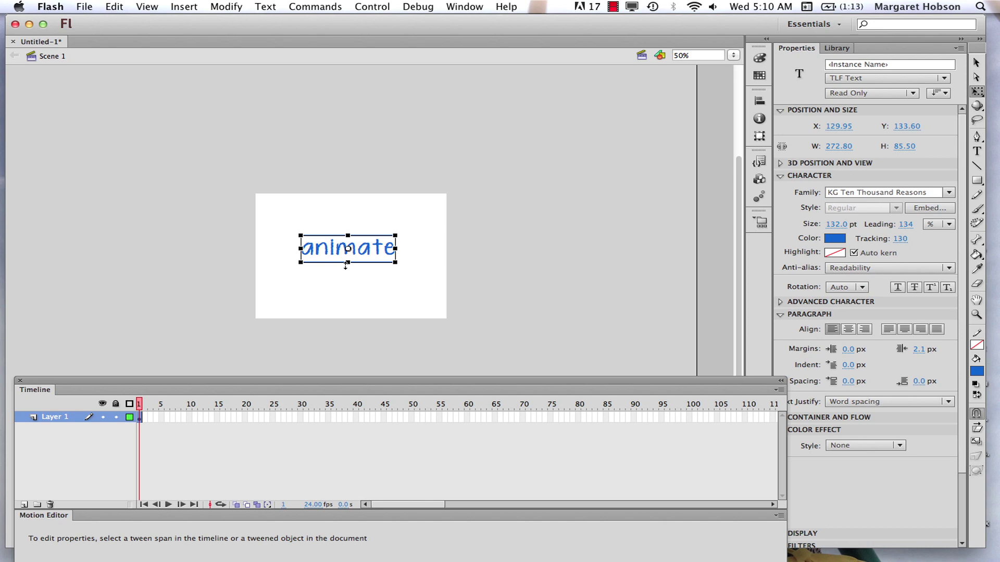
Delete all the existing symbols, a through text, from the document library.
click(839, 47)
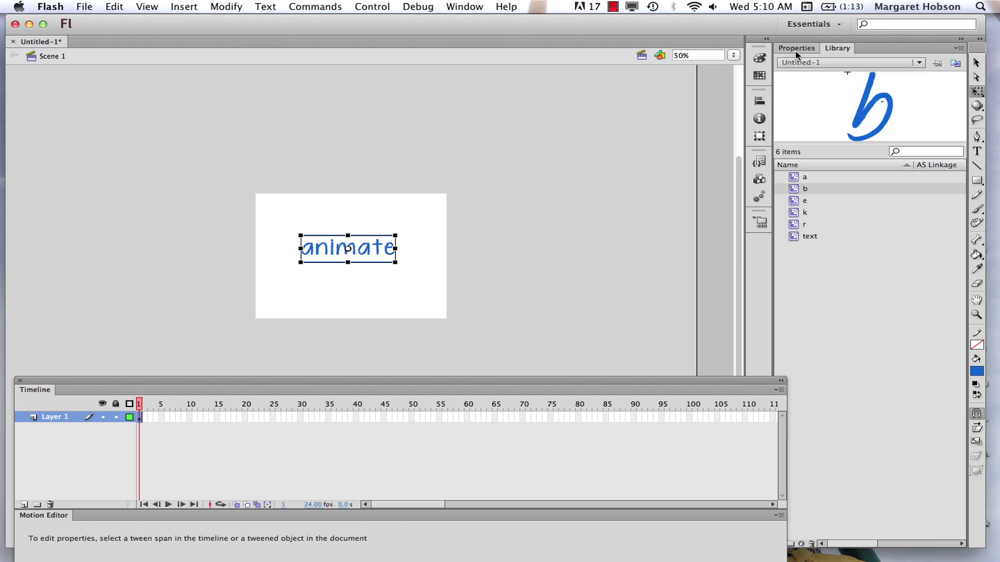
click(802, 238)
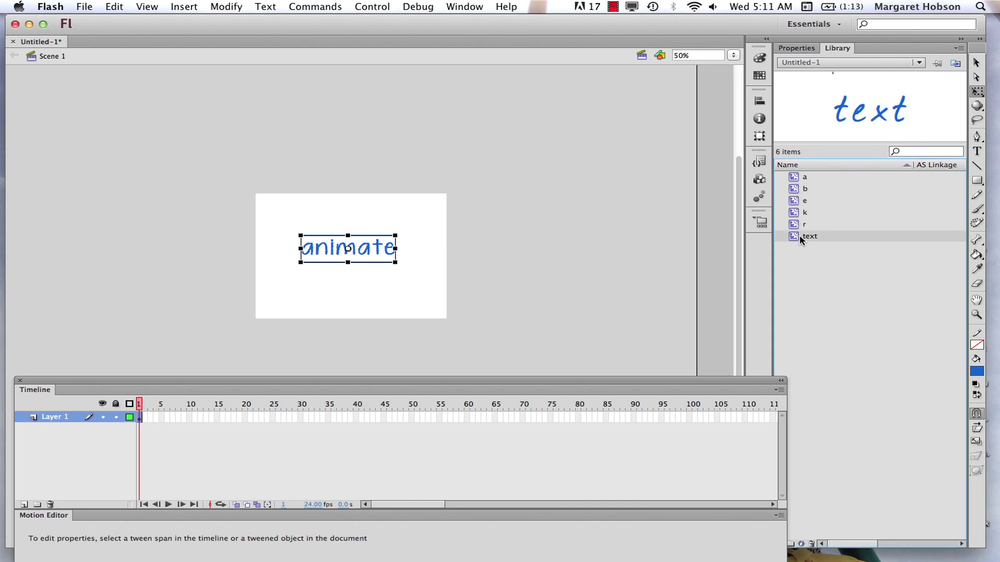
shift+click(804, 180)
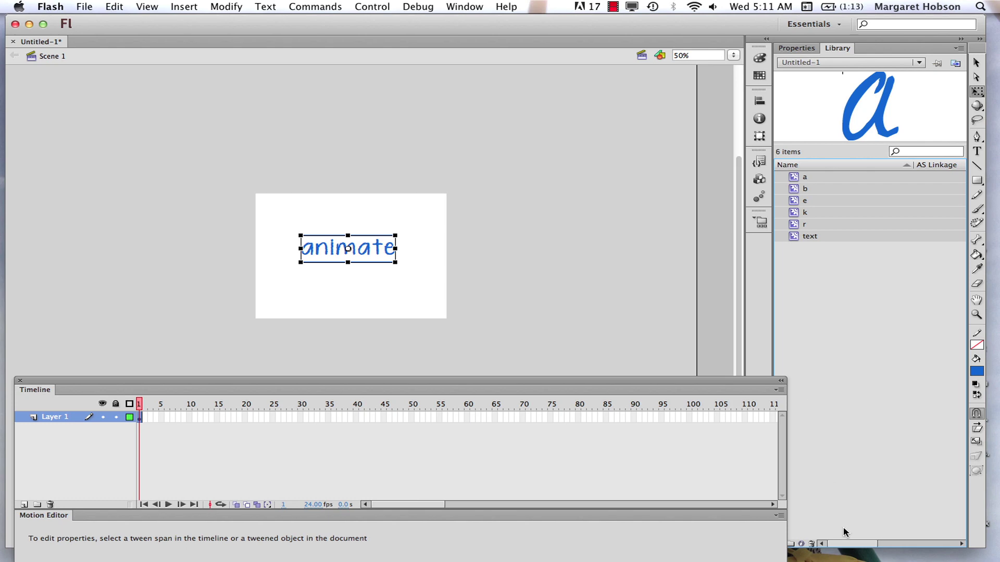
click(812, 543)
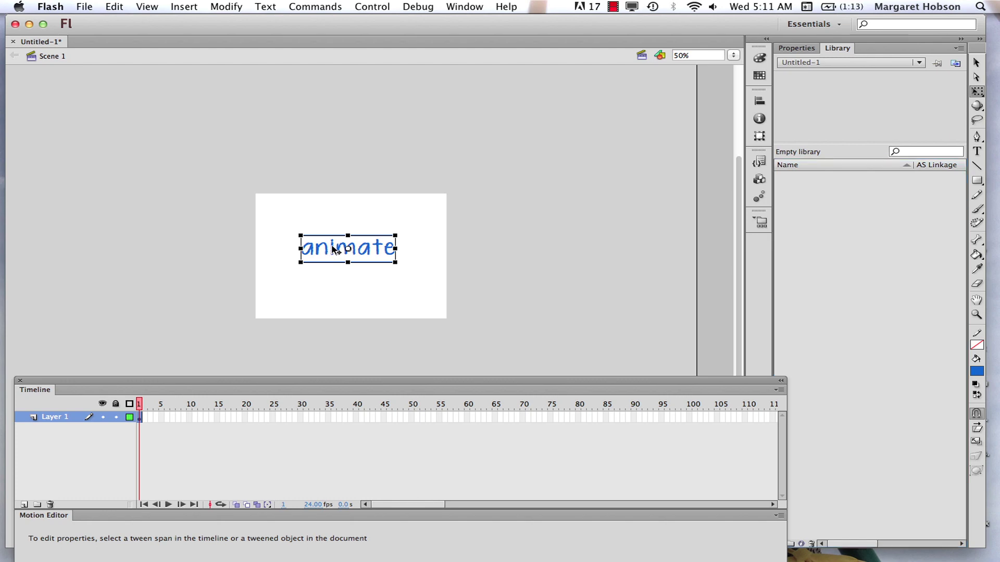
Nudge the text slightly upward and convert it to a Movie Clip symbol named "animate".
drag(336, 252, 336, 242)
click(207, 6)
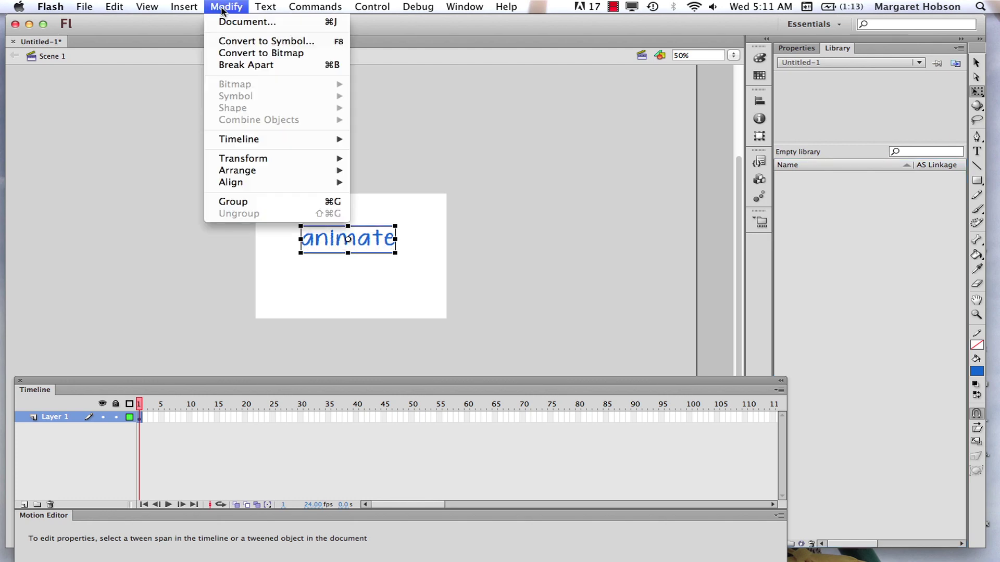
click(227, 42)
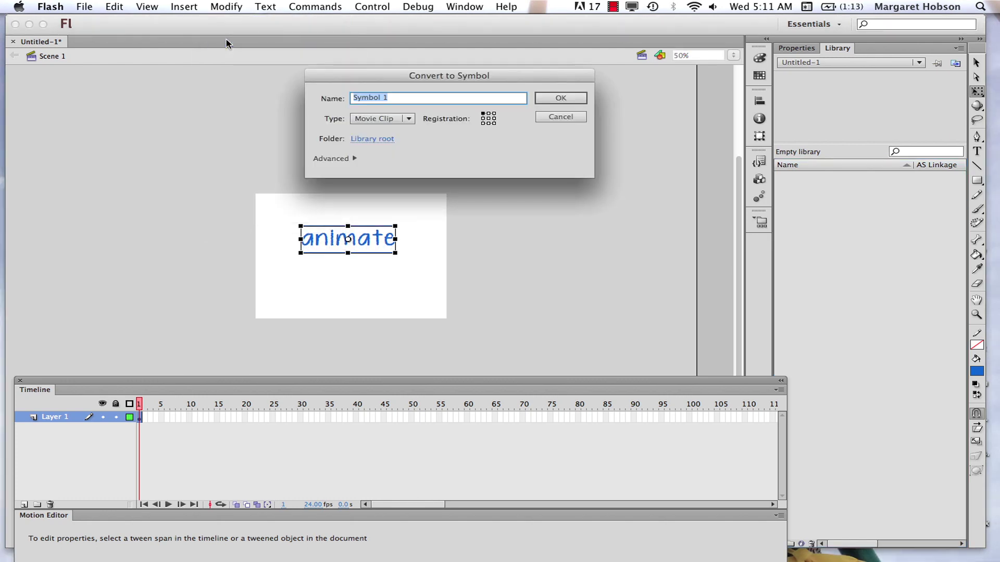
key(BackSpace)
click(560, 97)
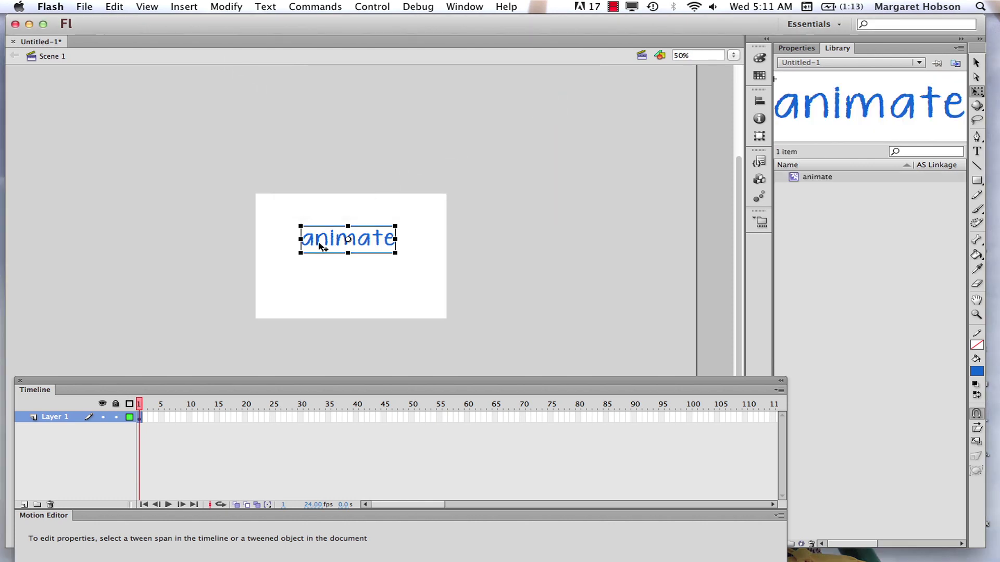
Reposition the "animate" movie clip instance on the stage to about X 142, Y 122.
mouse_move(320, 246)
mouse_down()
mouse_move(313, 230)
mouse_move(330, 235)
mouse_move(306, 238)
mouse_move(313, 247)
mouse_up()
click(333, 292)
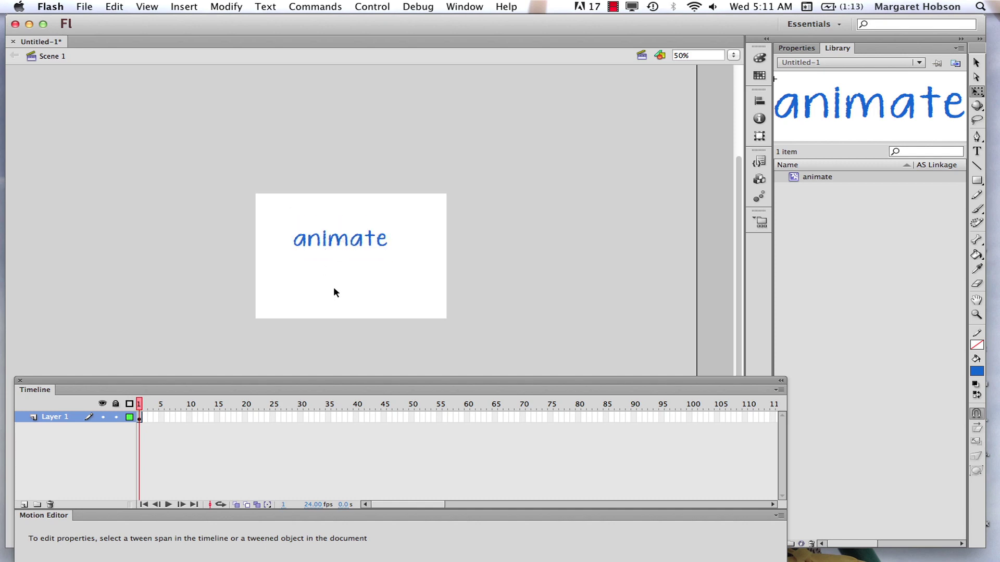
click(324, 245)
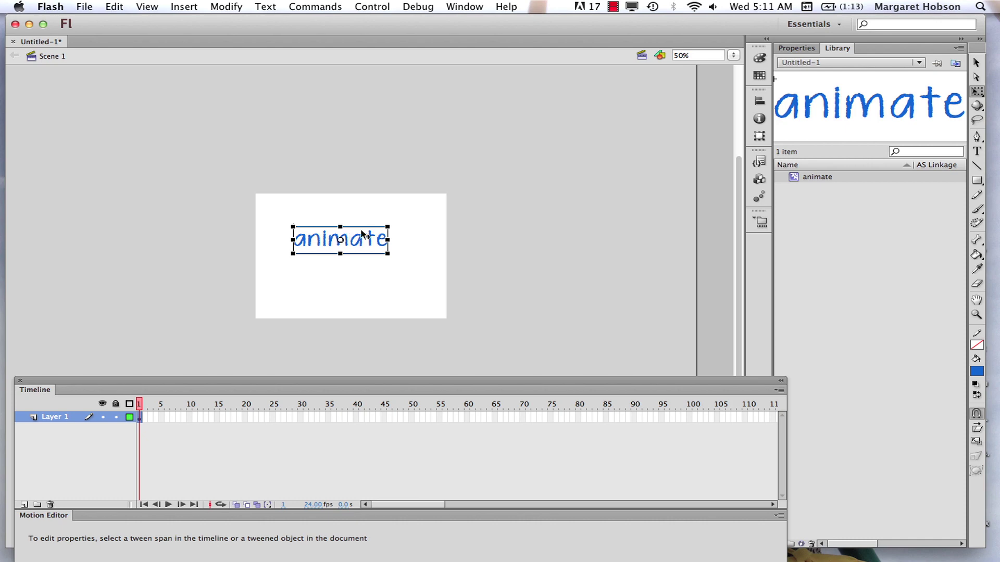
click(795, 49)
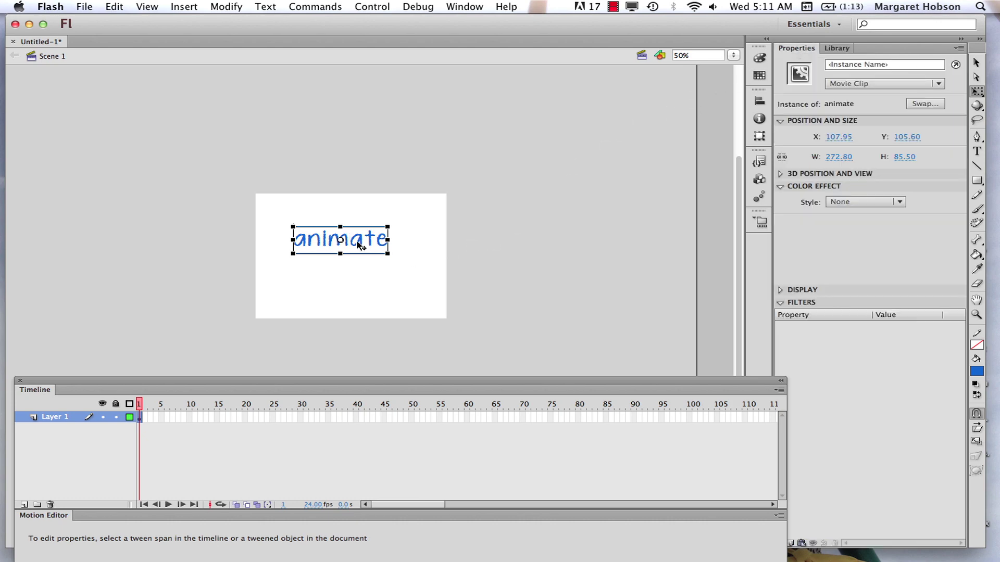
mouse_move(358, 244)
mouse_down()
mouse_move(376, 235)
mouse_move(369, 250)
mouse_up()
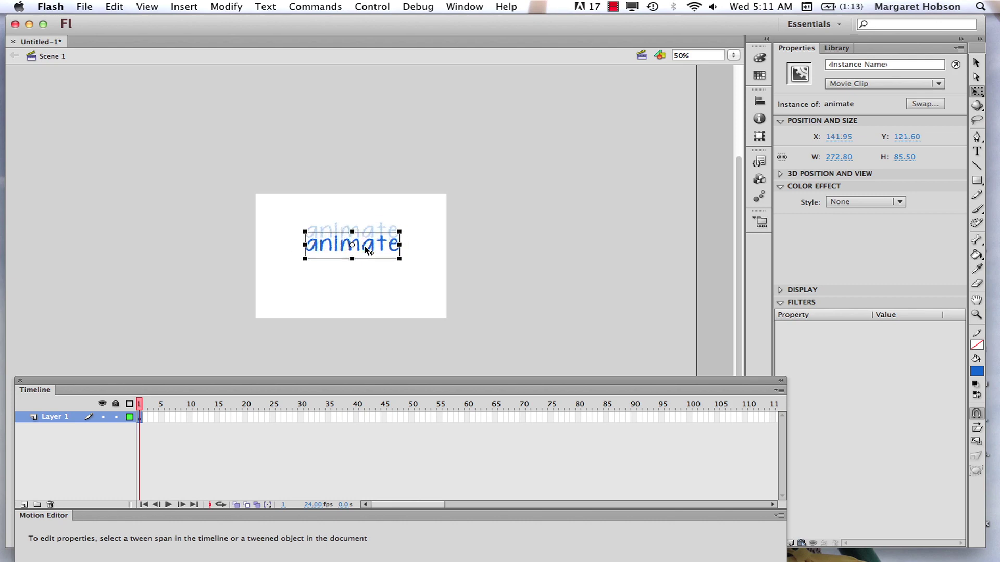
Extend Layer 1 by inserting a frame at frame 60.
click(467, 417)
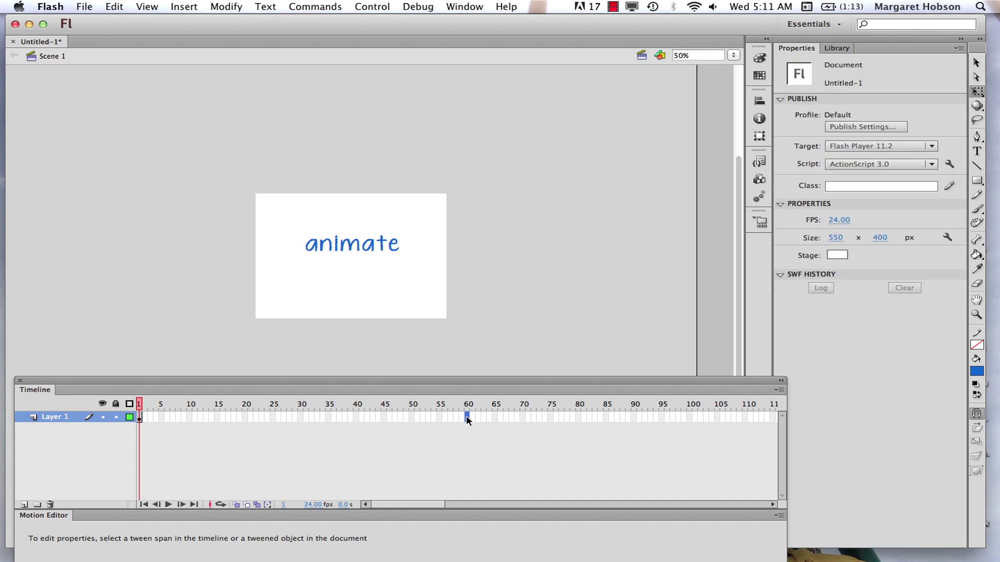
click(191, 5)
mouse_move(207, 85)
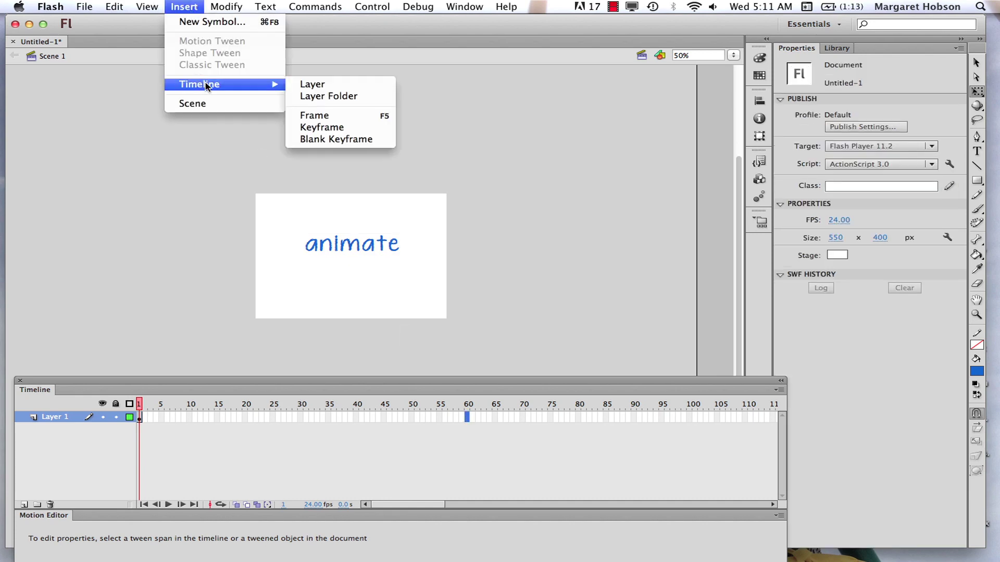
click(332, 114)
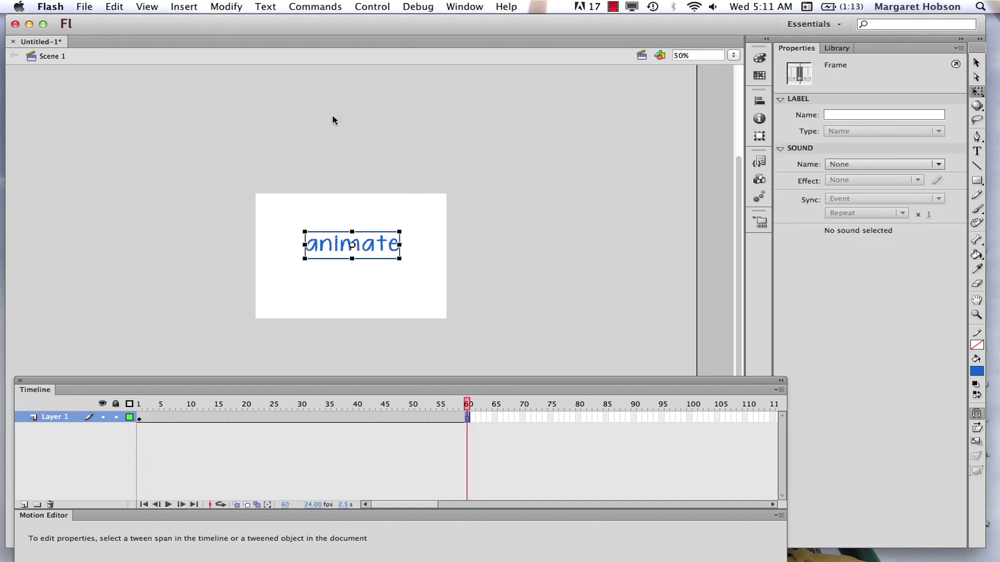
Apply a motion tween to Layer 1 and shrink the text at frame 1 to about 81 × 26 px near the stage centre.
click(140, 419)
click(186, 6)
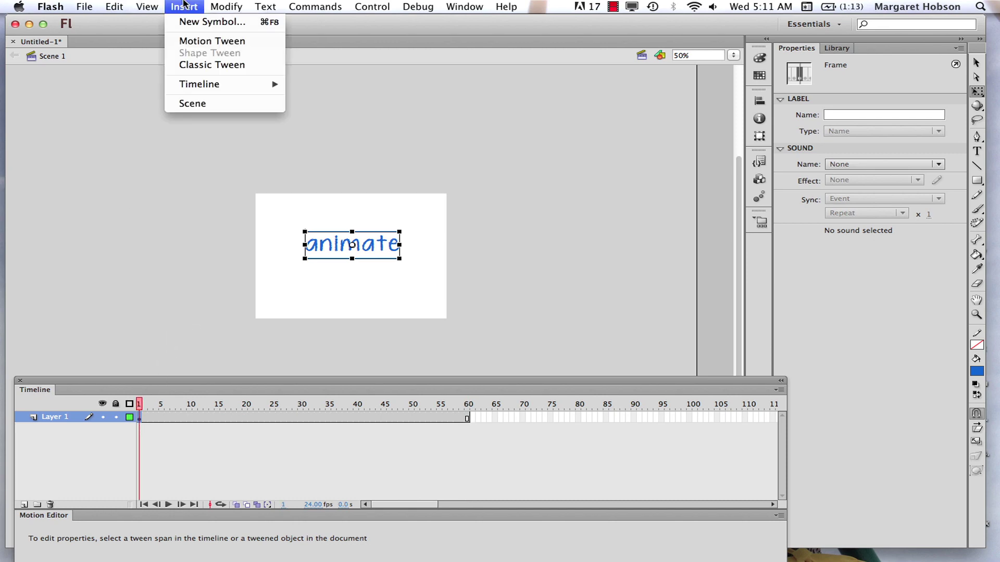
click(189, 41)
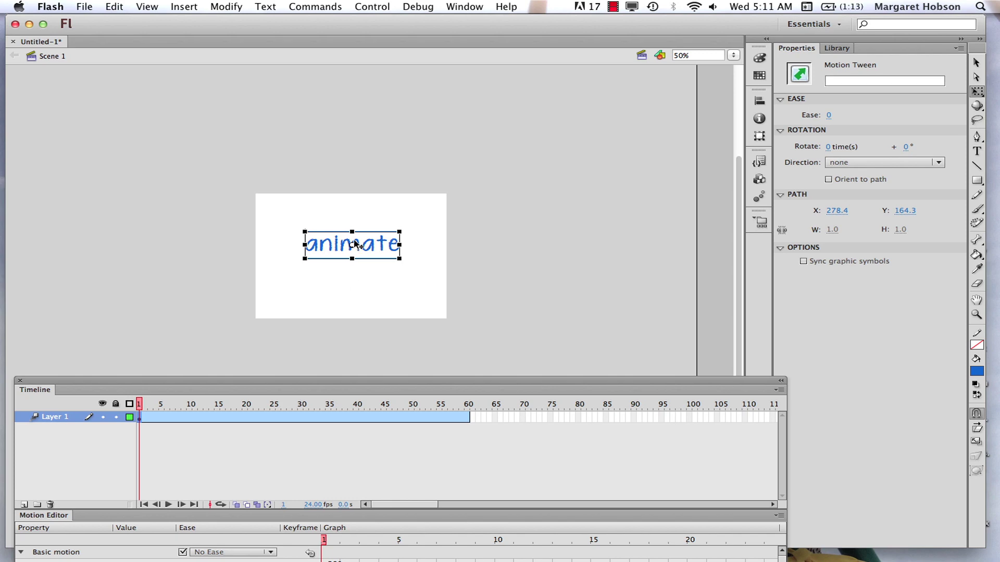
drag(354, 243, 355, 255)
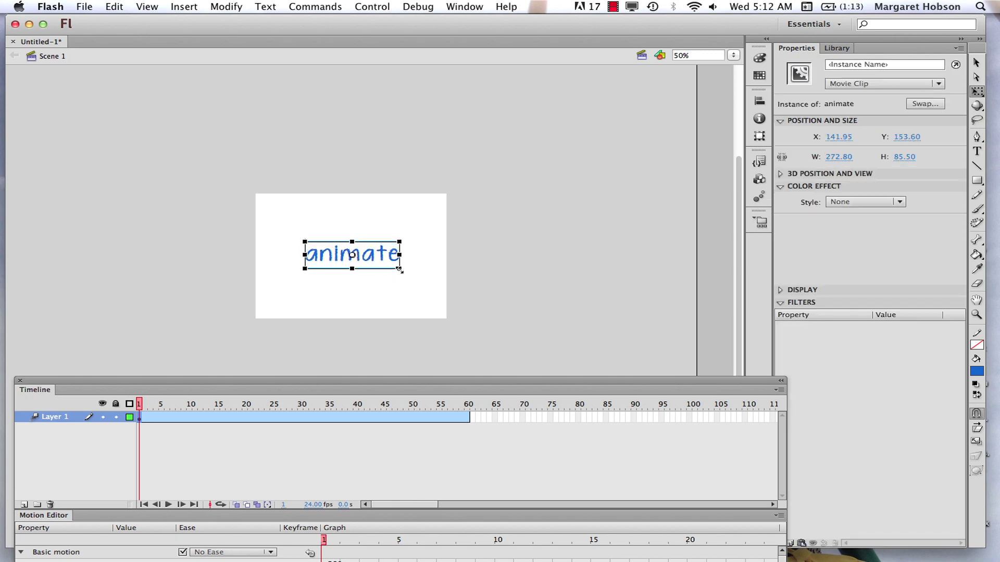
drag(399, 269, 372, 260)
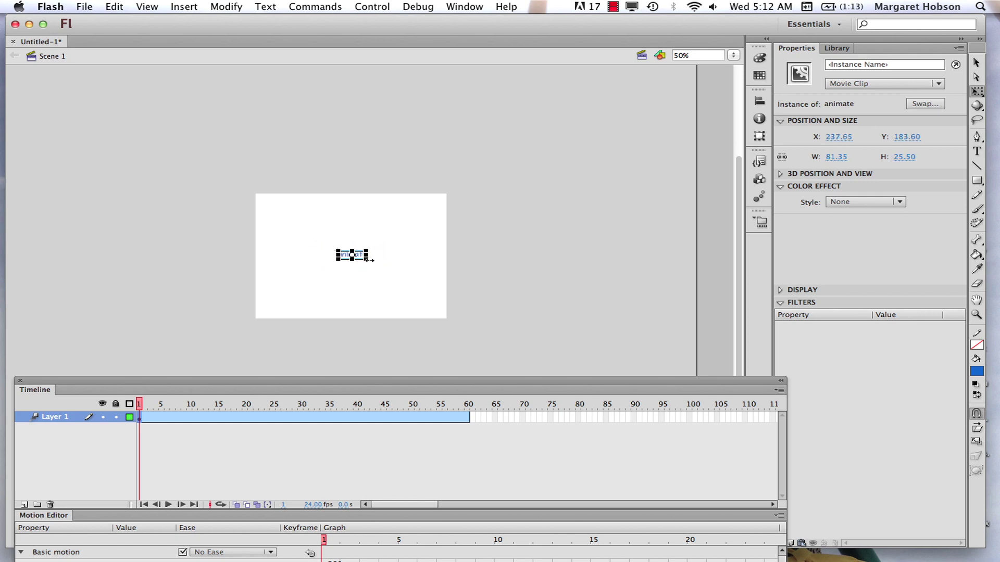
Insert a keyframe for the "animate" text at frame 33 of the Layer 1 tween.
click(316, 417)
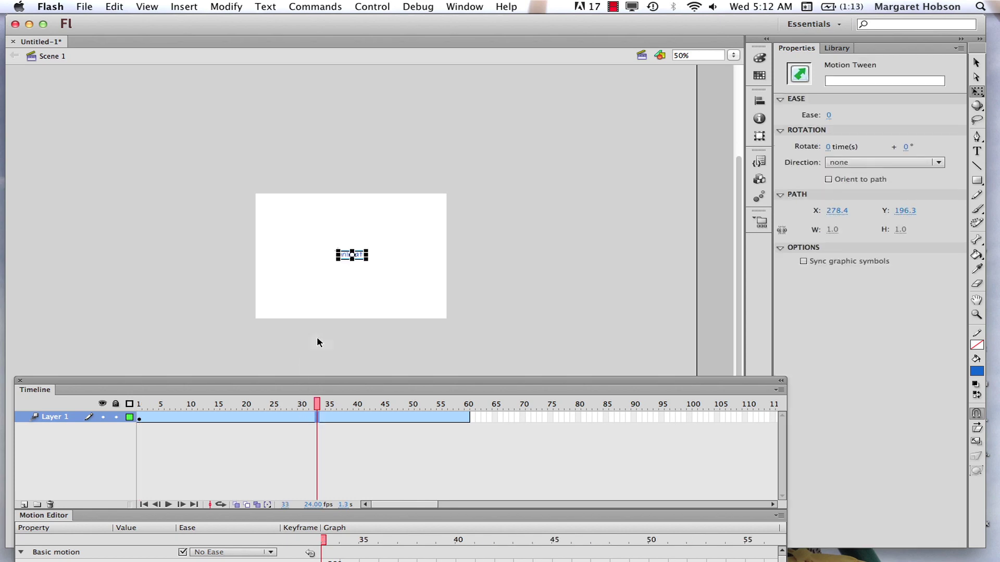
click(358, 260)
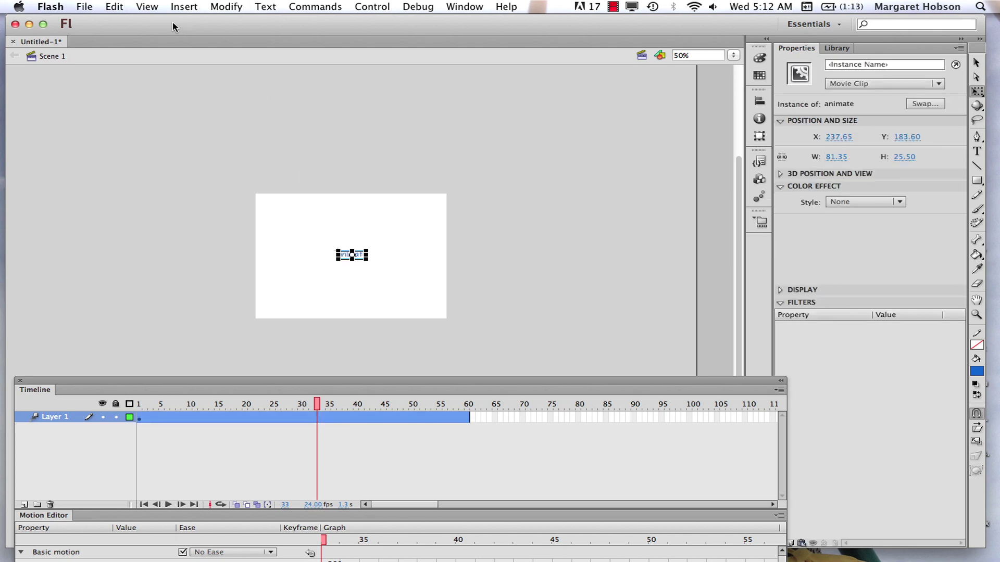
click(185, 6)
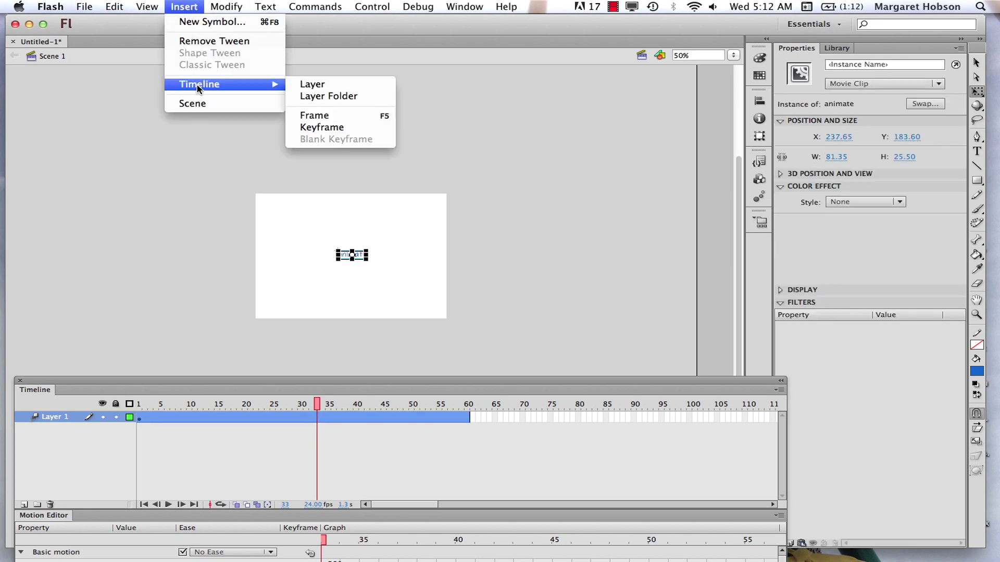
mouse_move(273, 84)
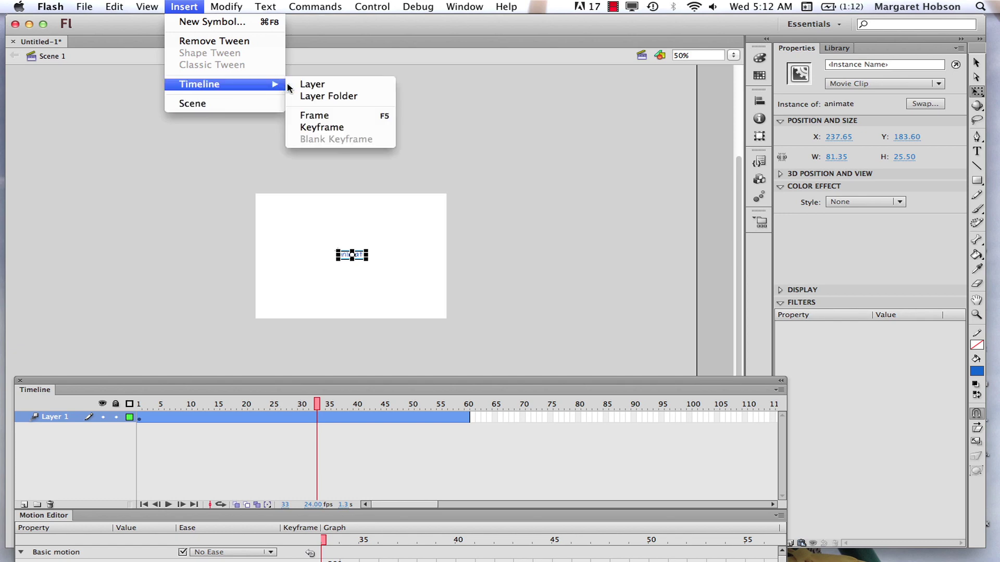
click(317, 126)
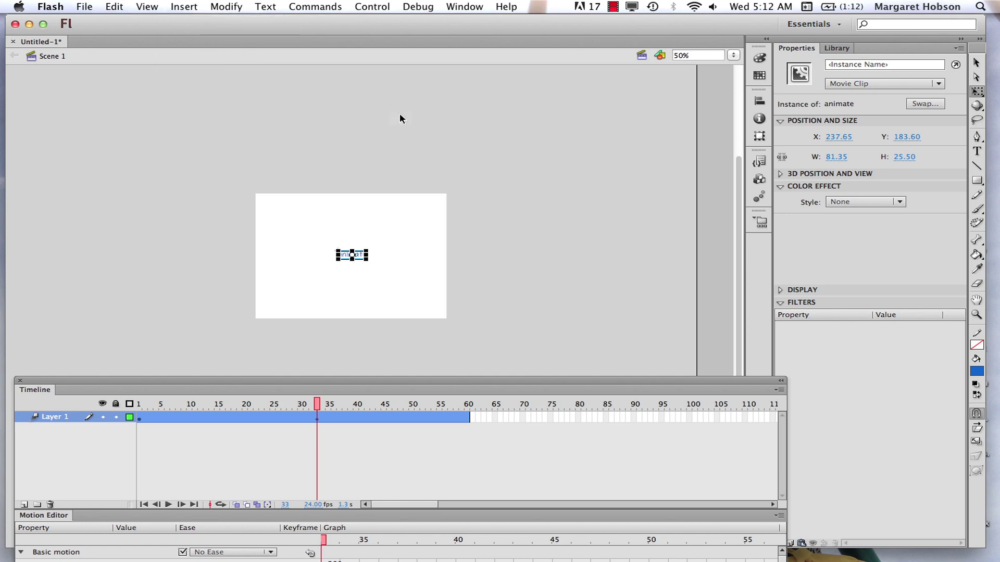
Enlarge the text at frame 33 to about 350 × 156 px with Free Transform.
click(978, 94)
mouse_move(367, 249)
mouse_down()
mouse_move(383, 250)
mouse_move(353, 249)
mouse_move(356, 239)
mouse_up()
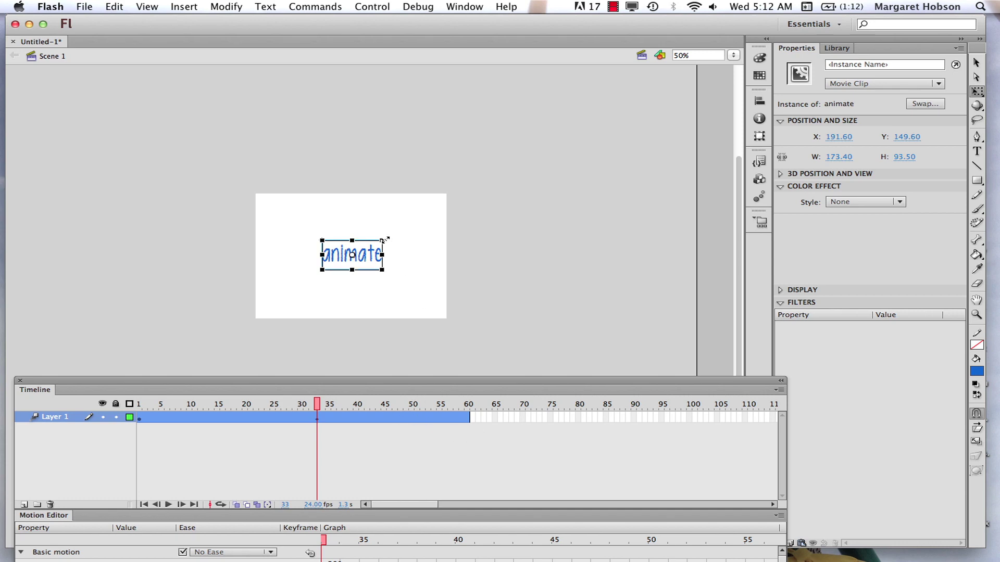
drag(384, 239, 388, 240)
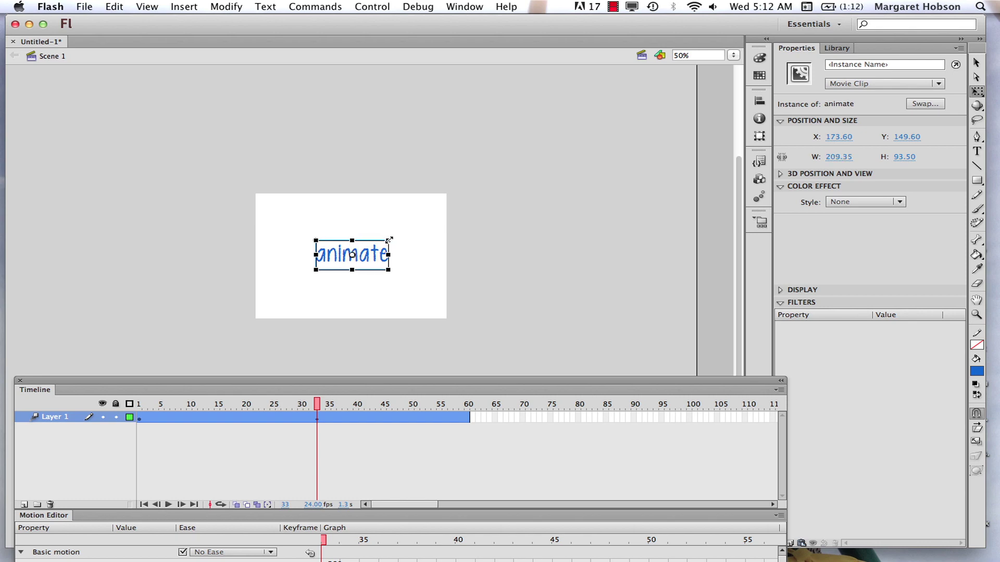
drag(391, 238, 413, 226)
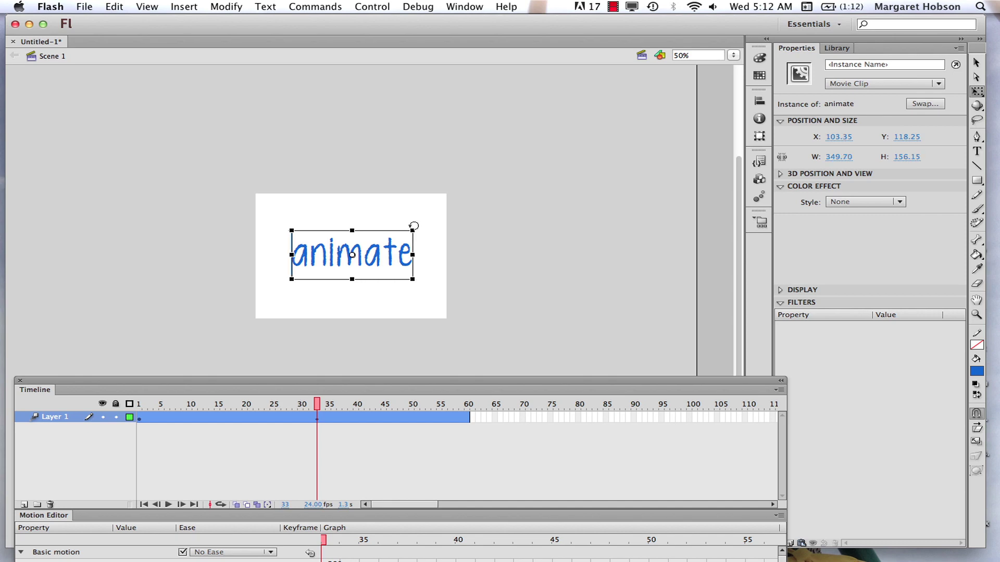
Insert a keyframe at frame 50 and rotate the text clockwise so it runs diagonally down across the stage.
click(412, 419)
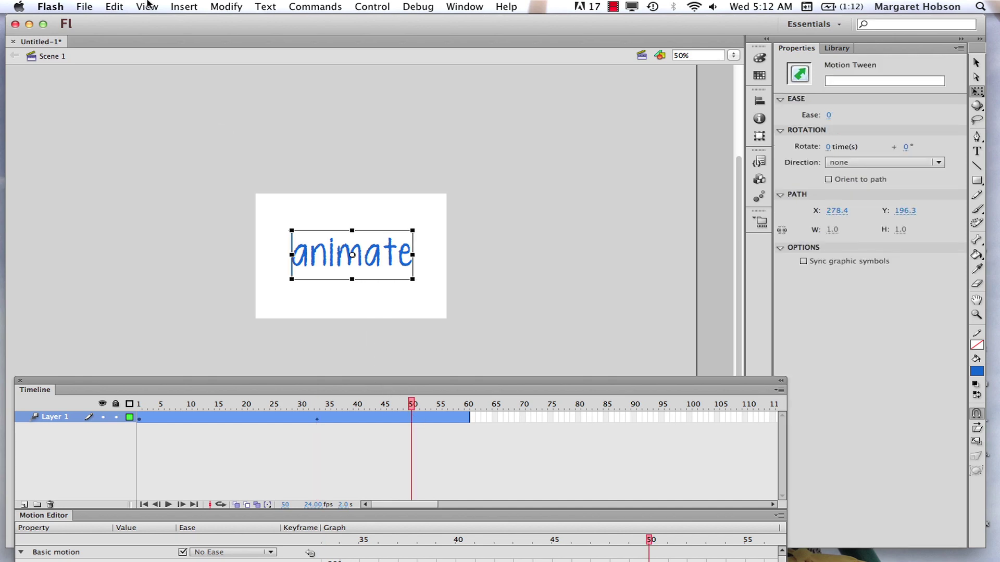
click(185, 7)
mouse_move(210, 83)
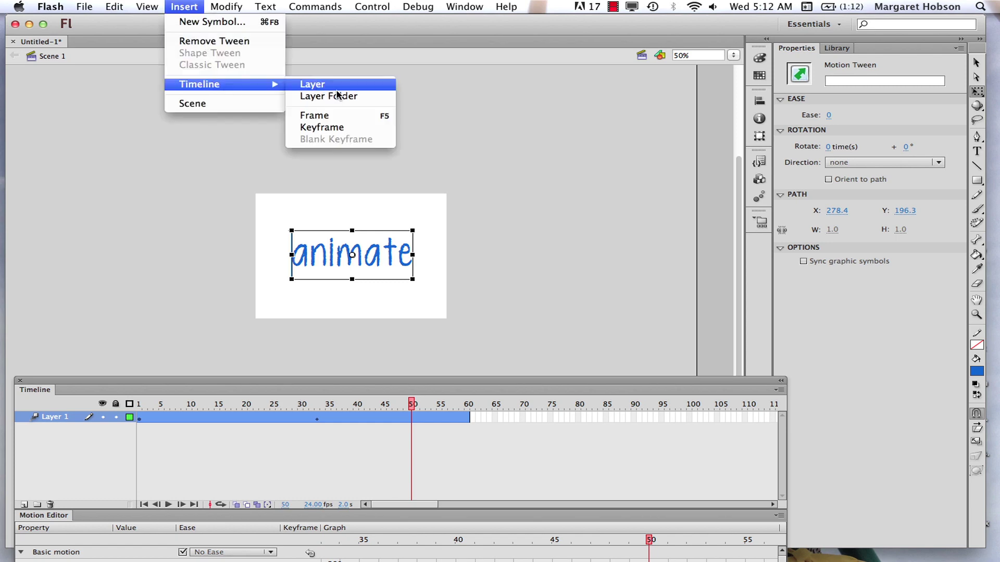
click(338, 128)
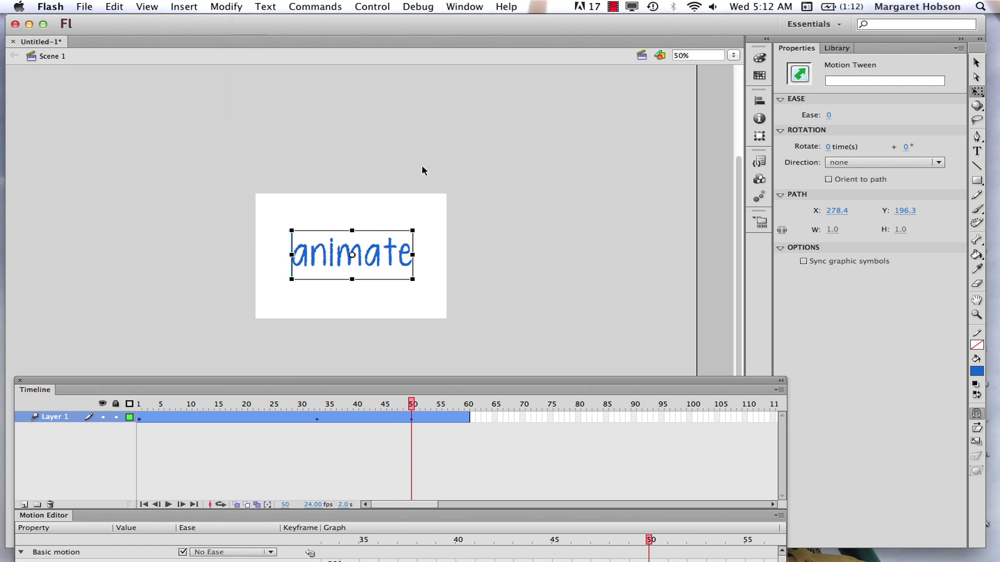
drag(419, 221, 412, 273)
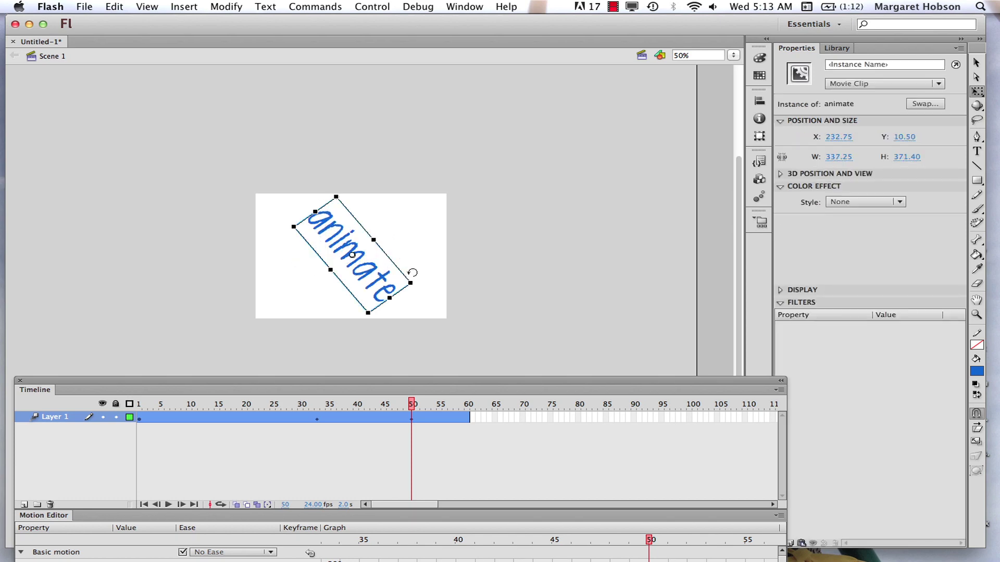
Insert a keyframe at frame 60 and move the text off the stage's upper-left corner to about X -215, Y -372.
click(467, 418)
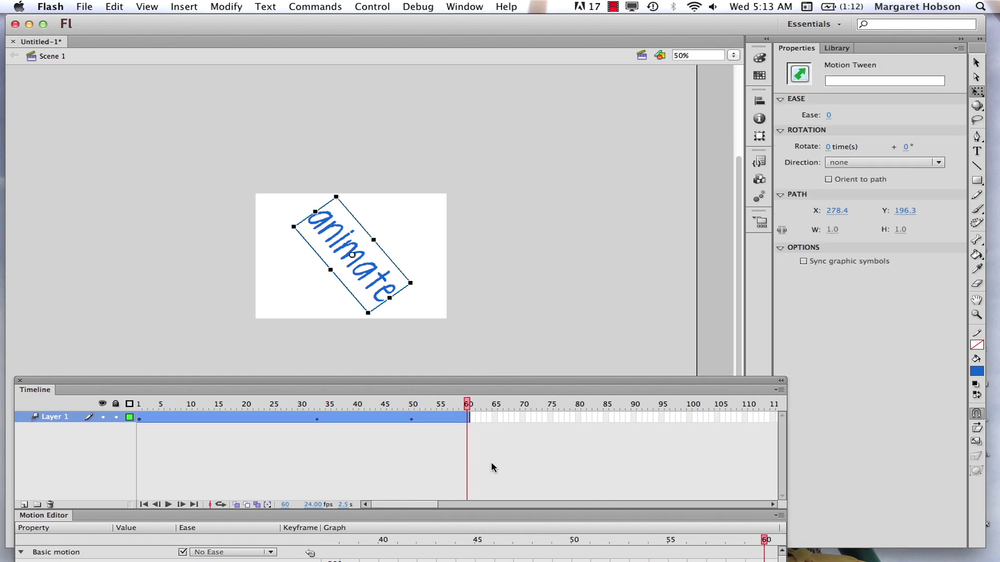
click(172, 6)
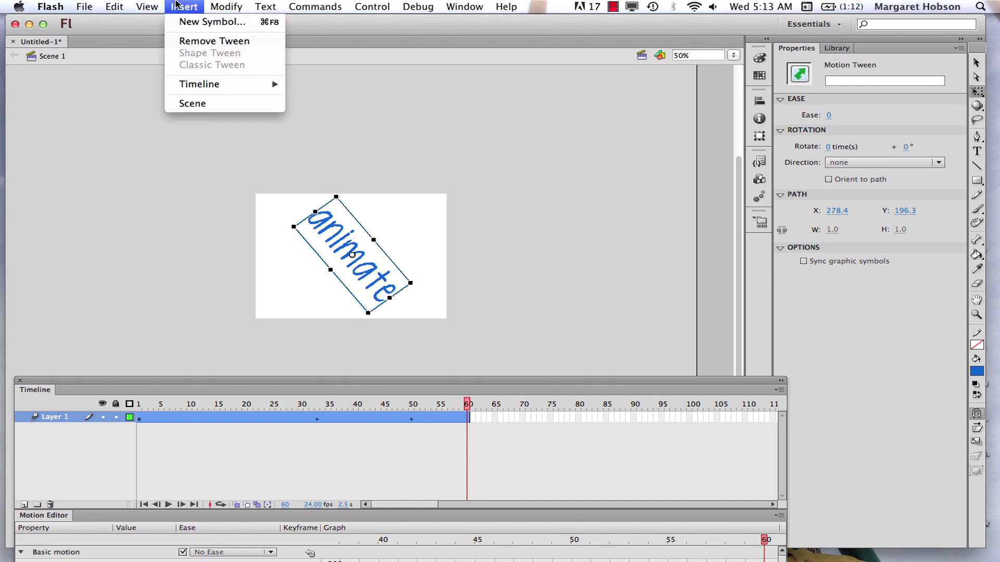
mouse_move(197, 84)
click(339, 128)
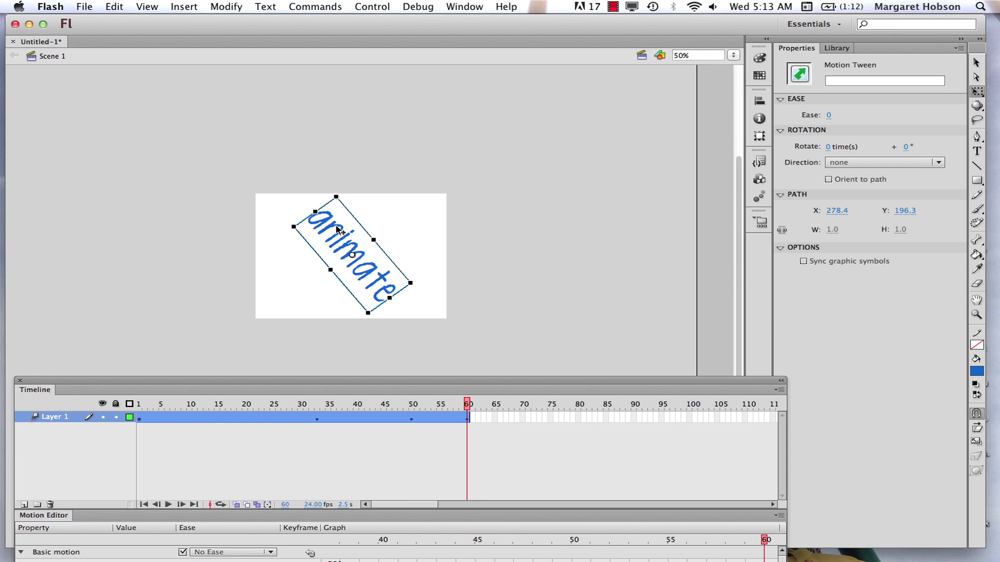
drag(336, 231, 183, 110)
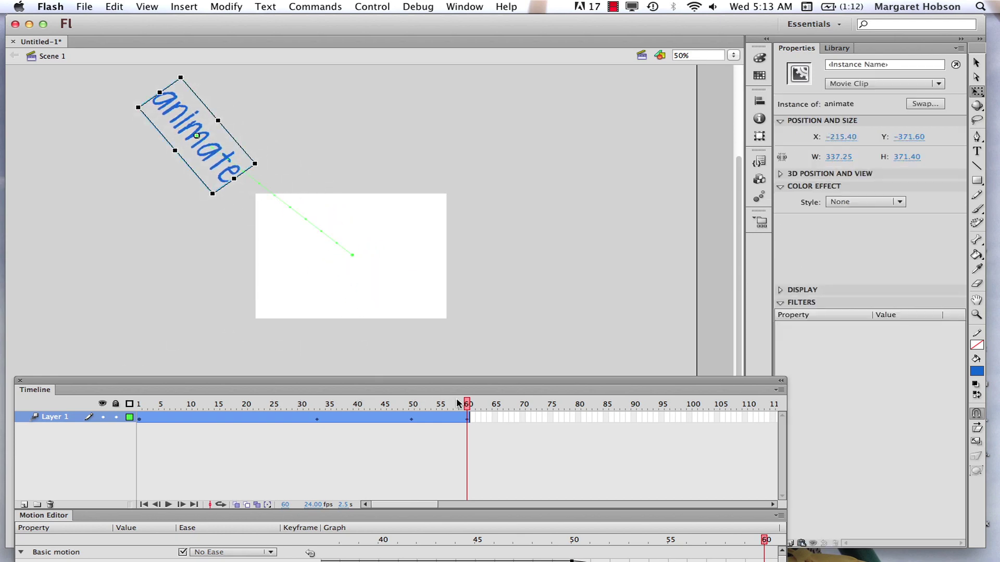
Play the animation back from frame 1 to review the tween.
drag(465, 405, 178, 404)
click(139, 418)
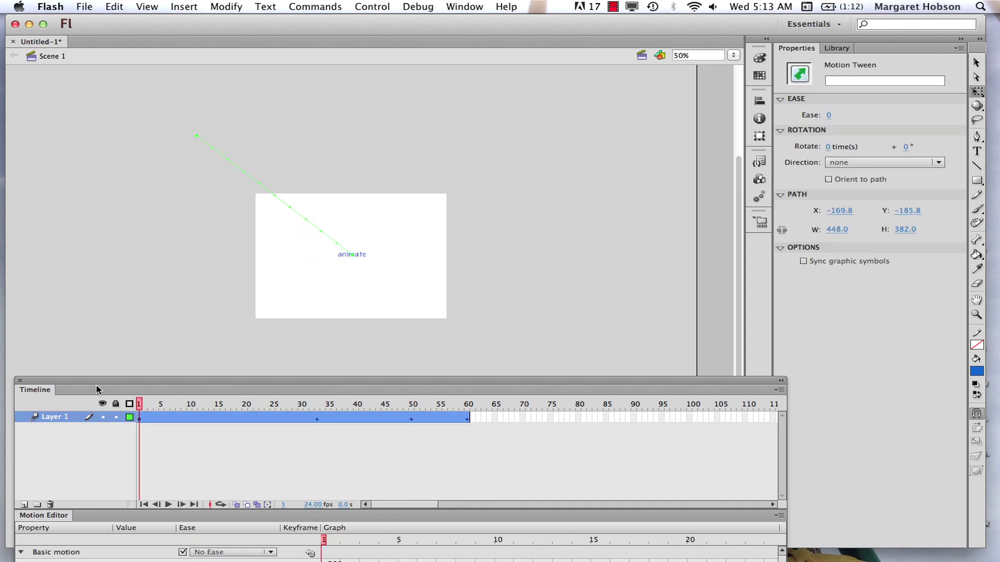
click(168, 505)
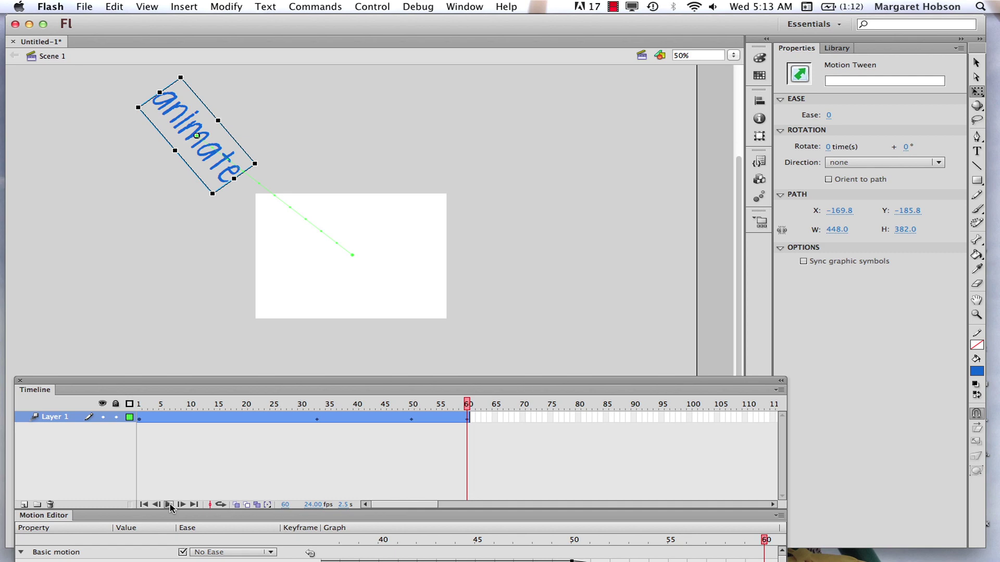
click(415, 168)
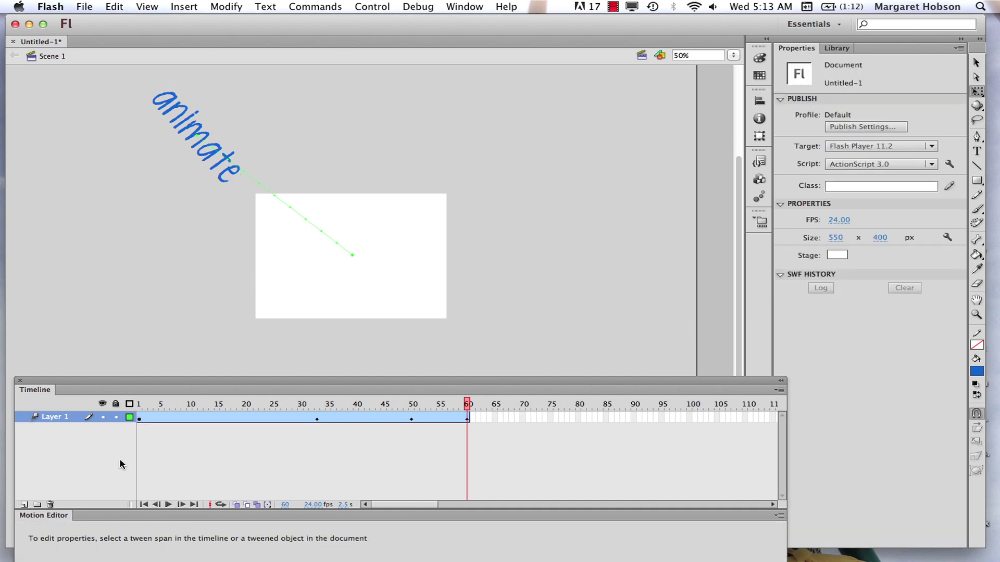
Add a new layer above Layer 1 and check its first and last frames.
click(23, 504)
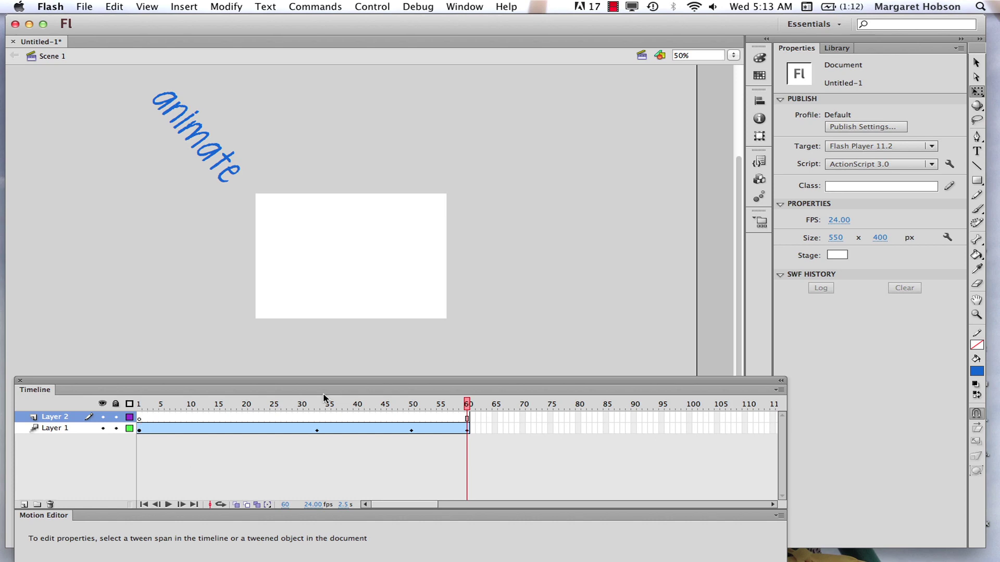
click(468, 406)
click(139, 418)
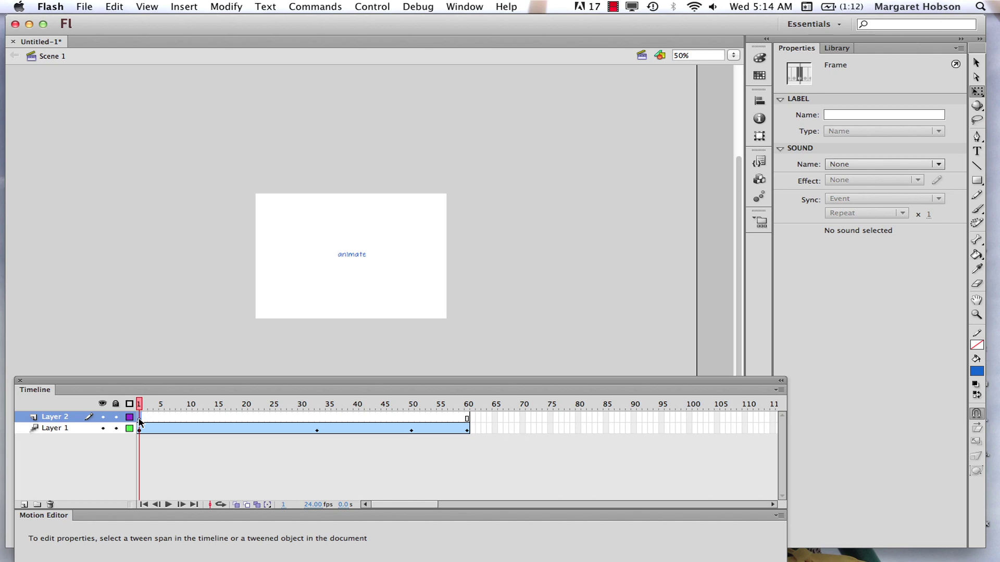
click(472, 418)
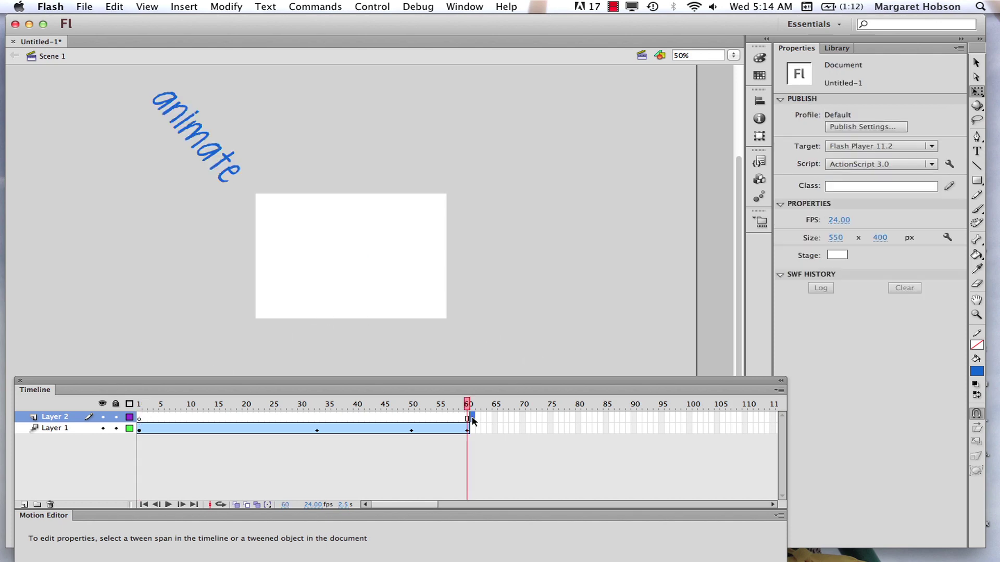
Rename Layer 1 as "animate".
click(55, 429)
double_click(56, 429)
text(animate)
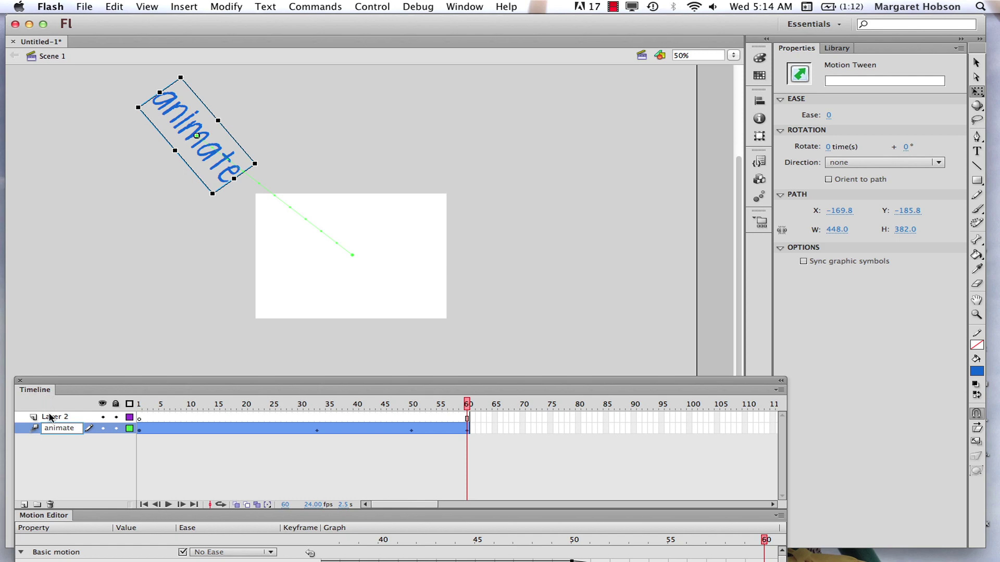
click(50, 417)
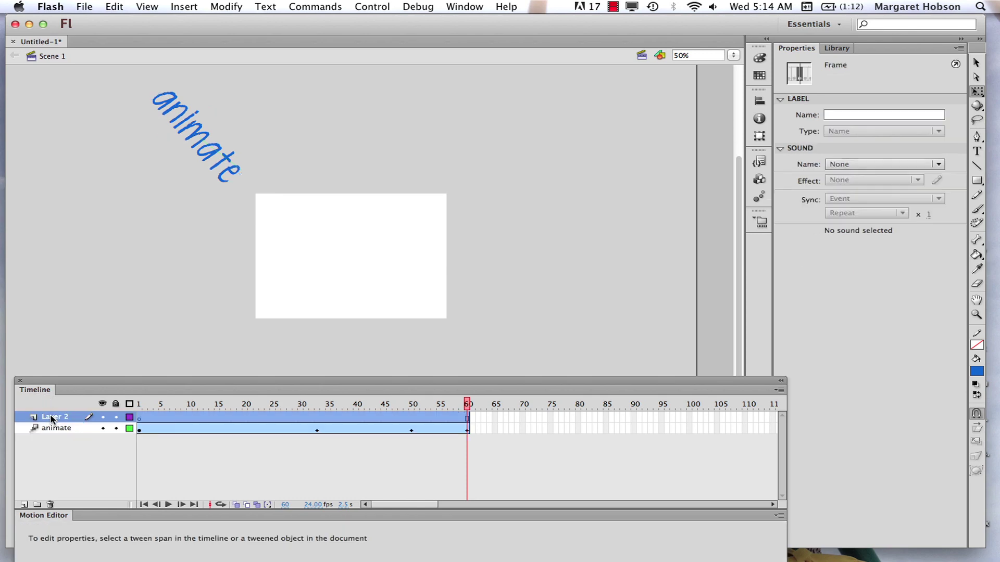
Add the text "break" on Layer 2 and place it on the stage at about X 64, Y 158.
click(471, 417)
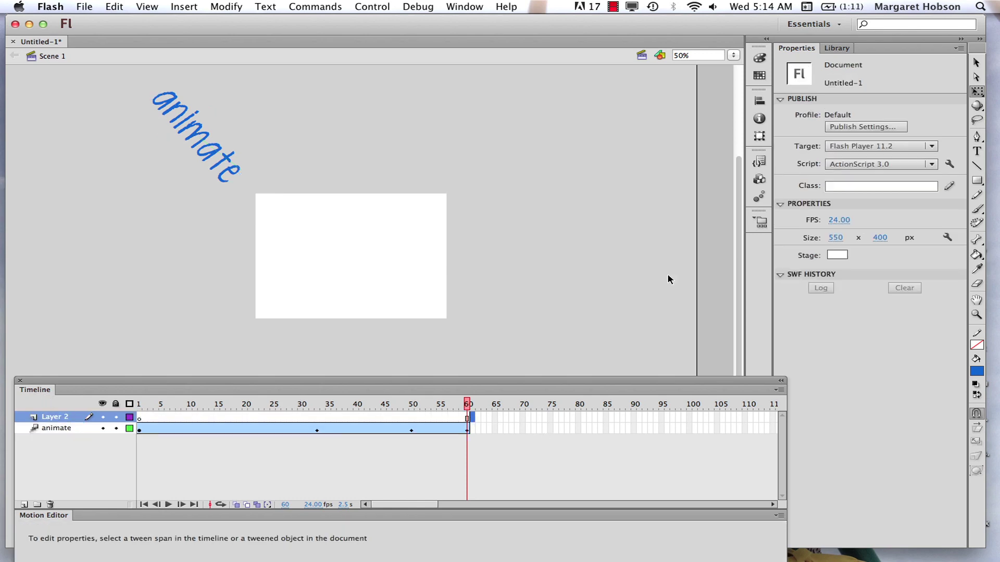
click(977, 152)
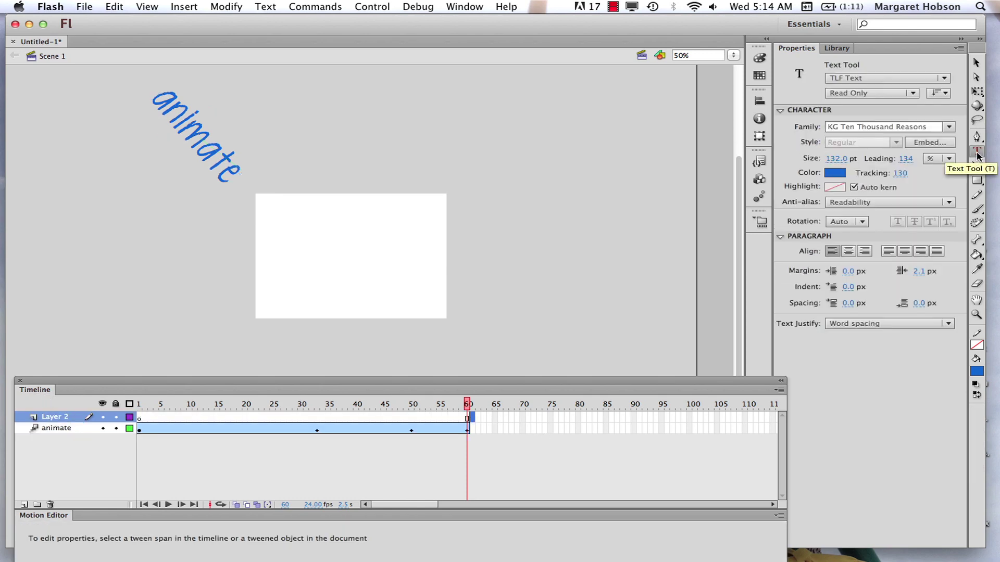
click(311, 251)
text(break)
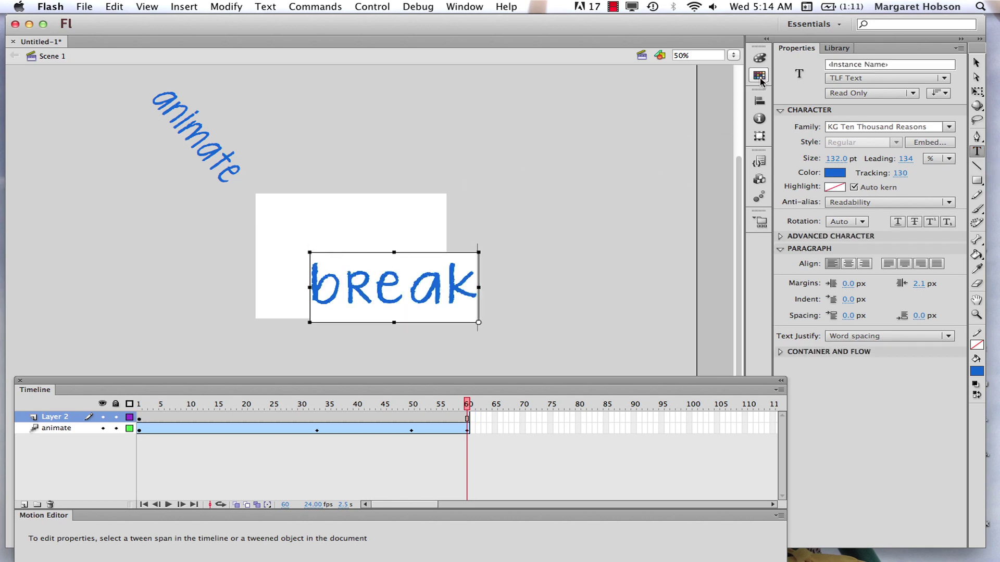
click(977, 62)
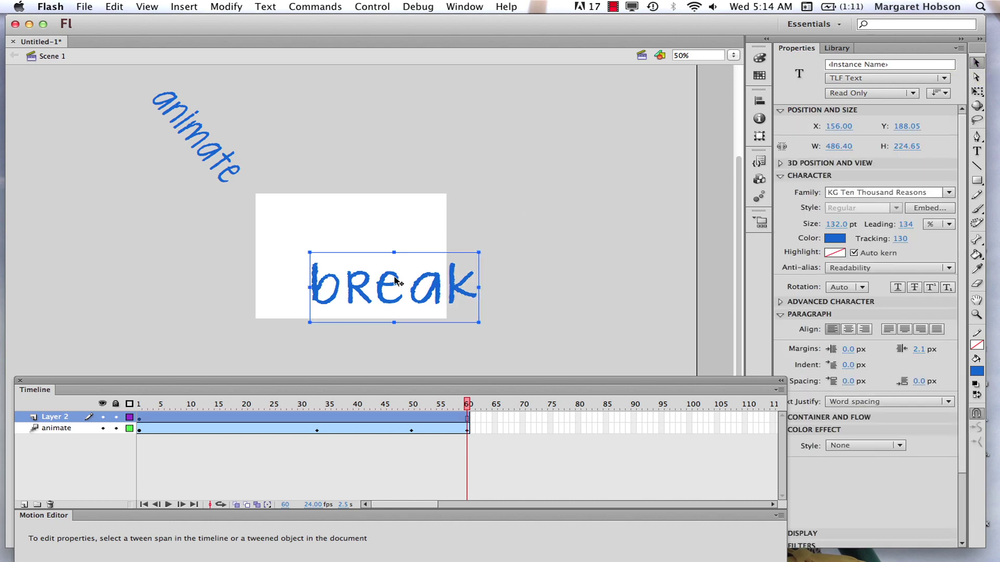
drag(392, 286, 358, 274)
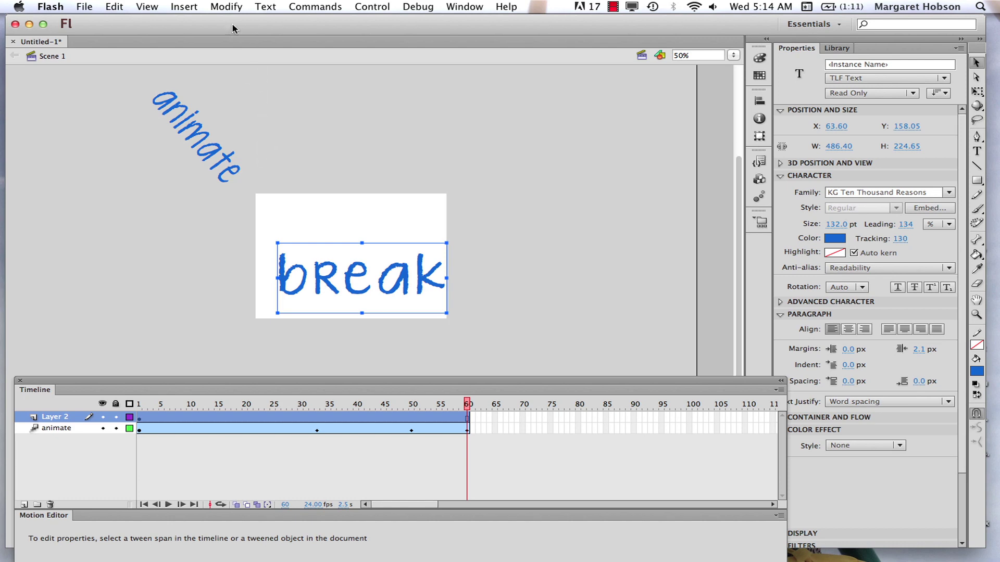
Break the word "break" apart into individual letters and shift them slightly to the left.
click(228, 6)
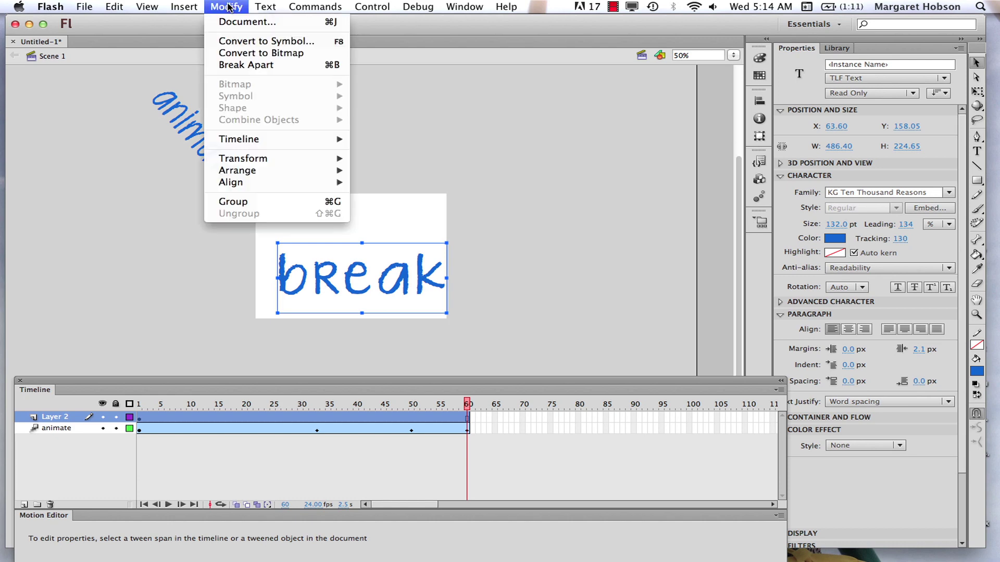
click(229, 66)
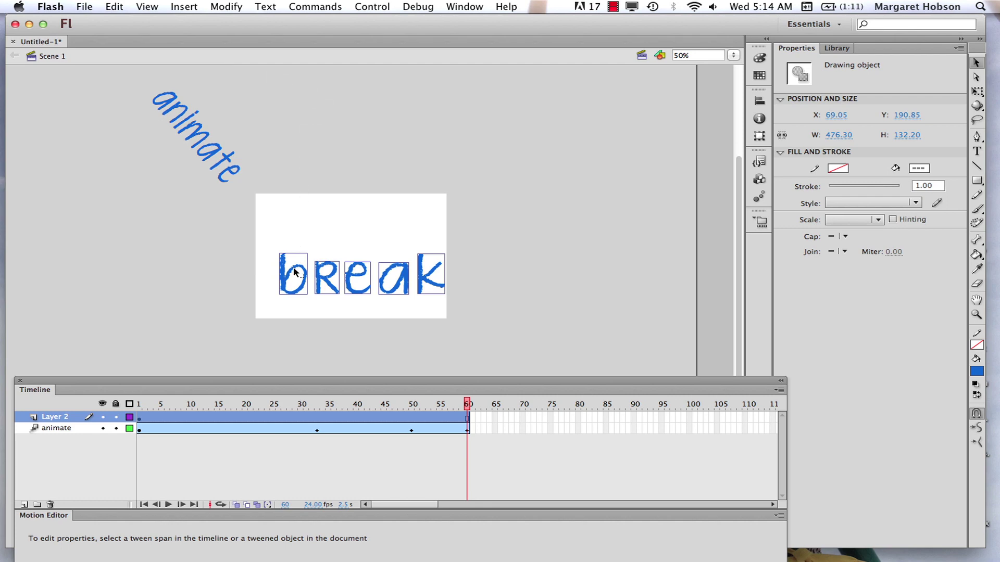
click(468, 269)
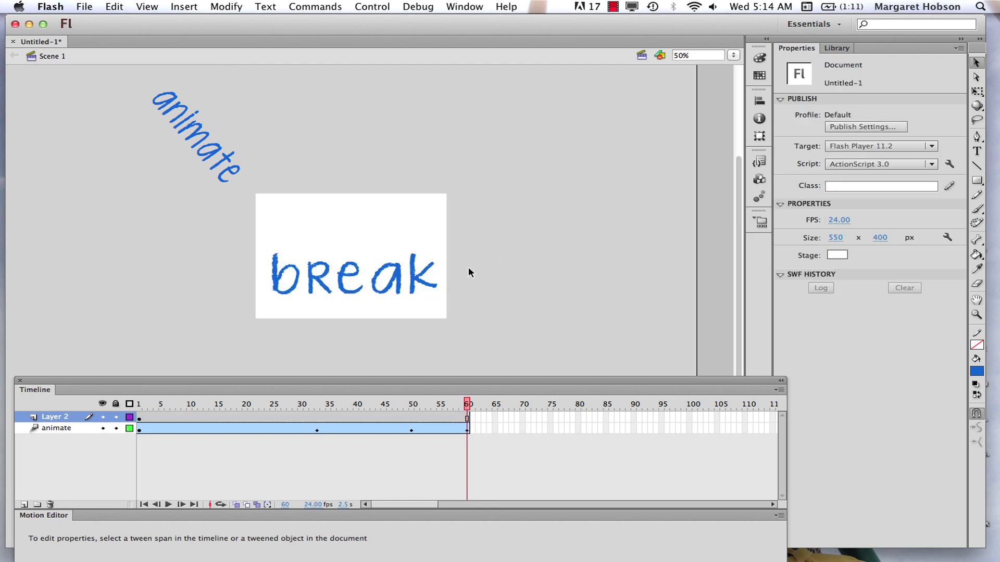
Convert the letter "k" of "break" into a movie clip symbol named "k".
click(426, 281)
click(496, 270)
click(423, 281)
click(509, 284)
click(427, 281)
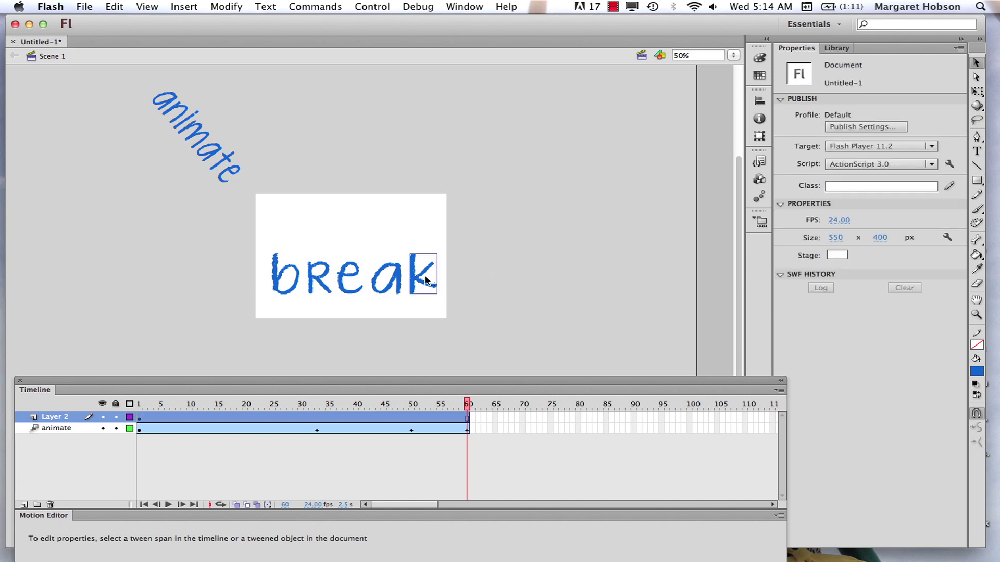
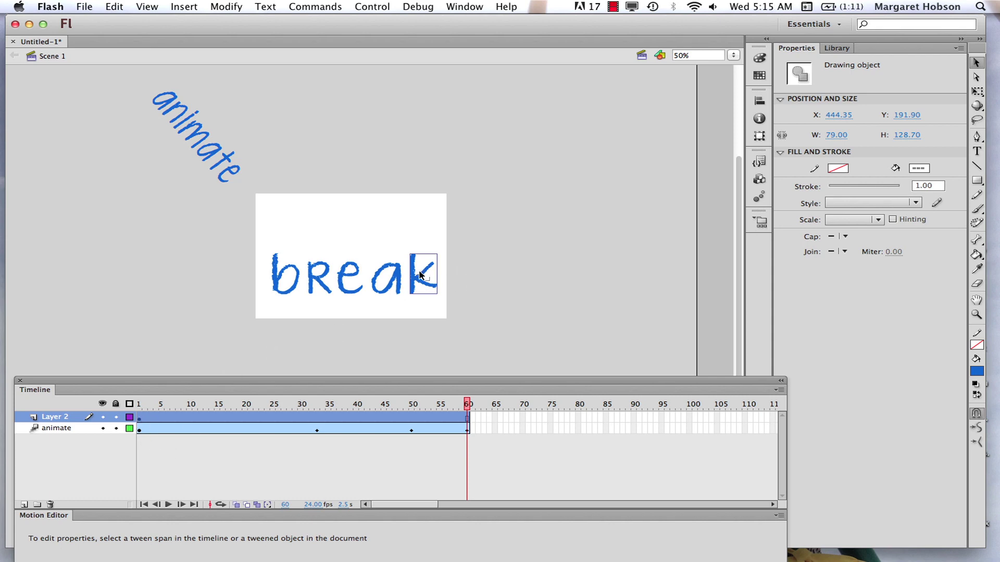
click(226, 6)
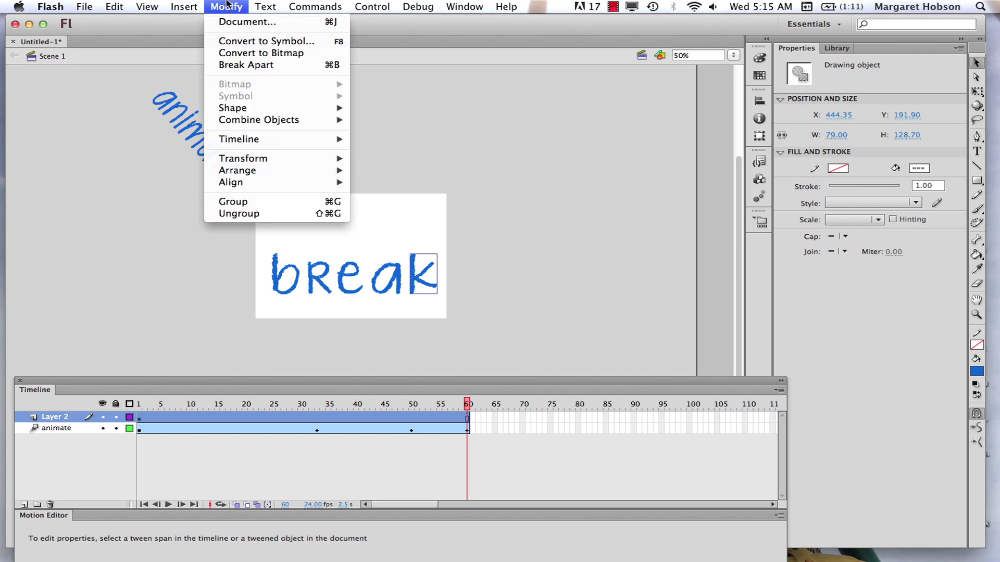
click(237, 42)
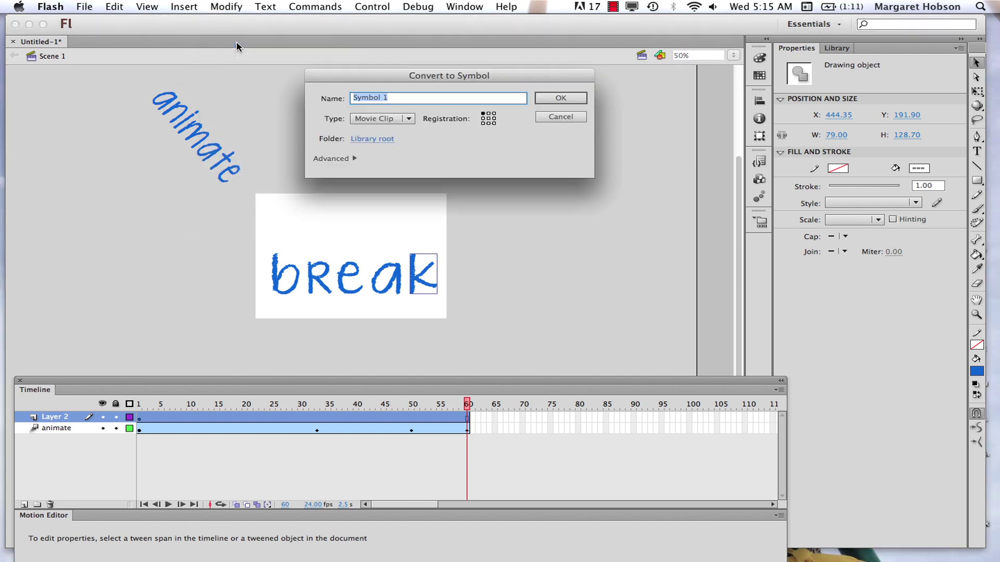
key(BackSpace)
text(B)
click(556, 99)
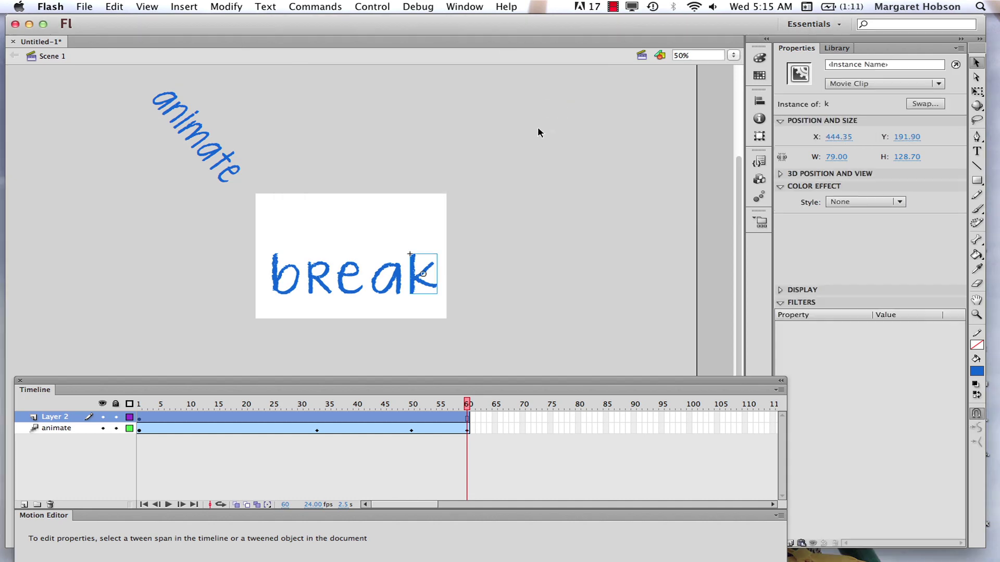
Convert the letter "a" of "break" into a movie clip symbol named "a".
click(475, 321)
click(394, 279)
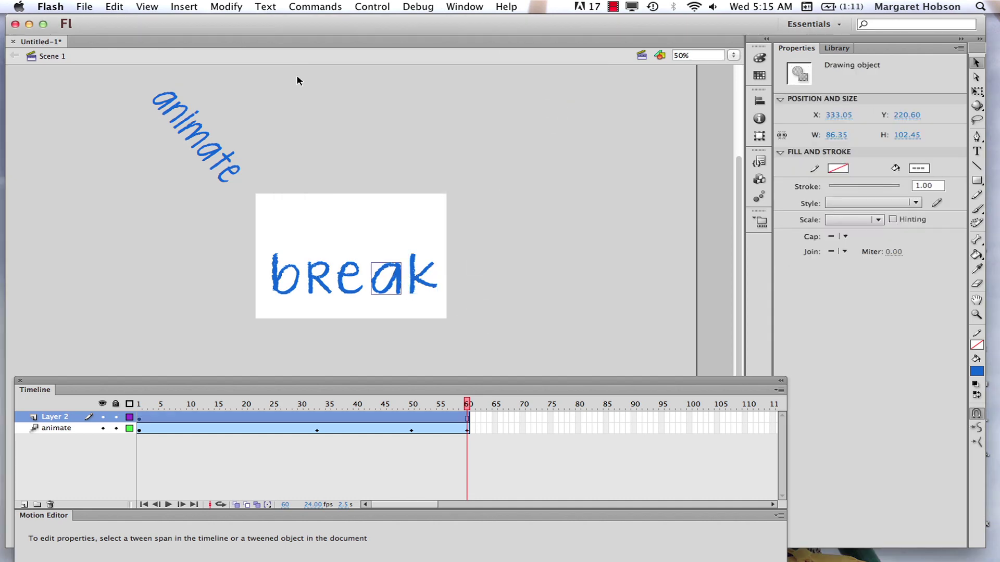
click(226, 6)
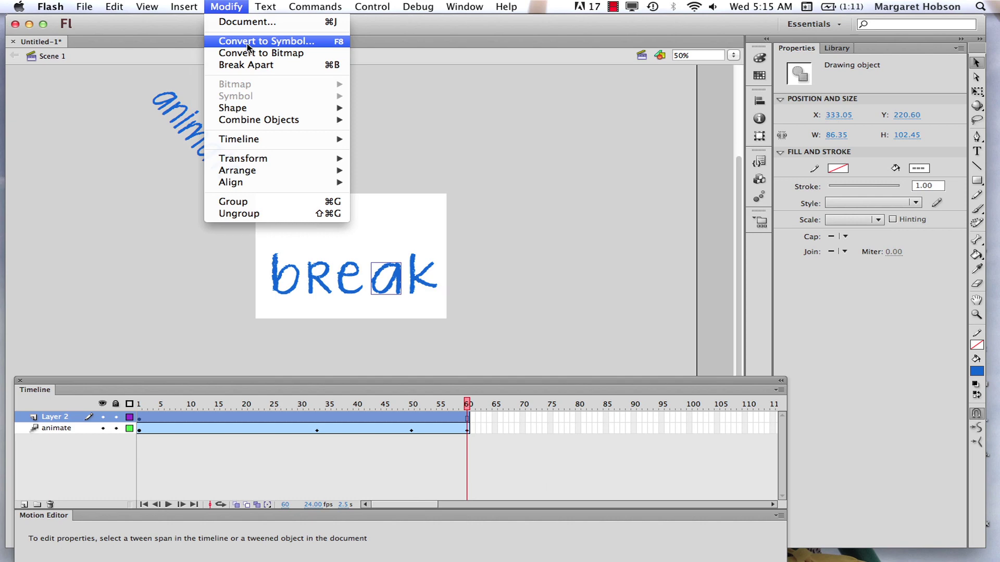
click(248, 42)
key(BackSpace)
text(a)
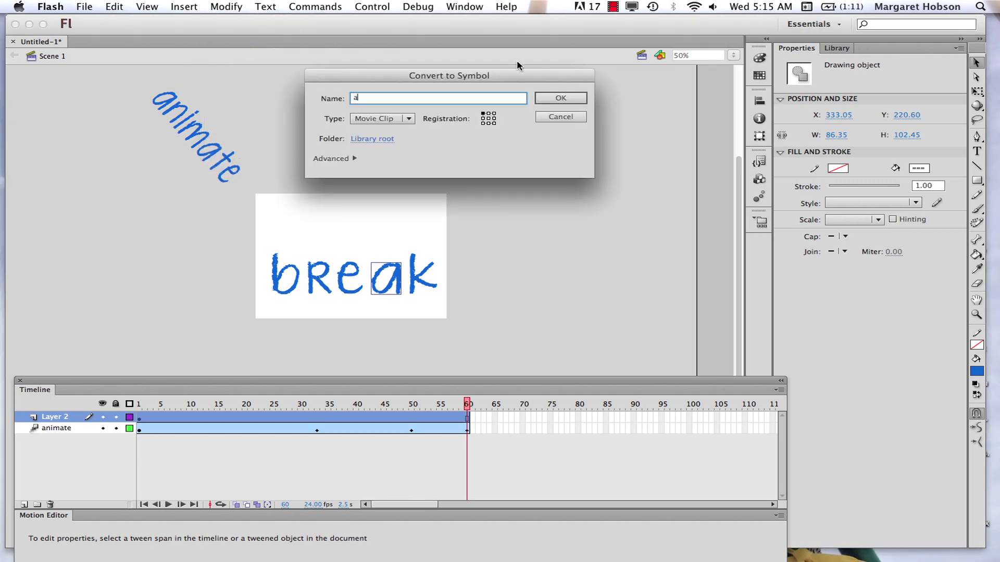
click(578, 100)
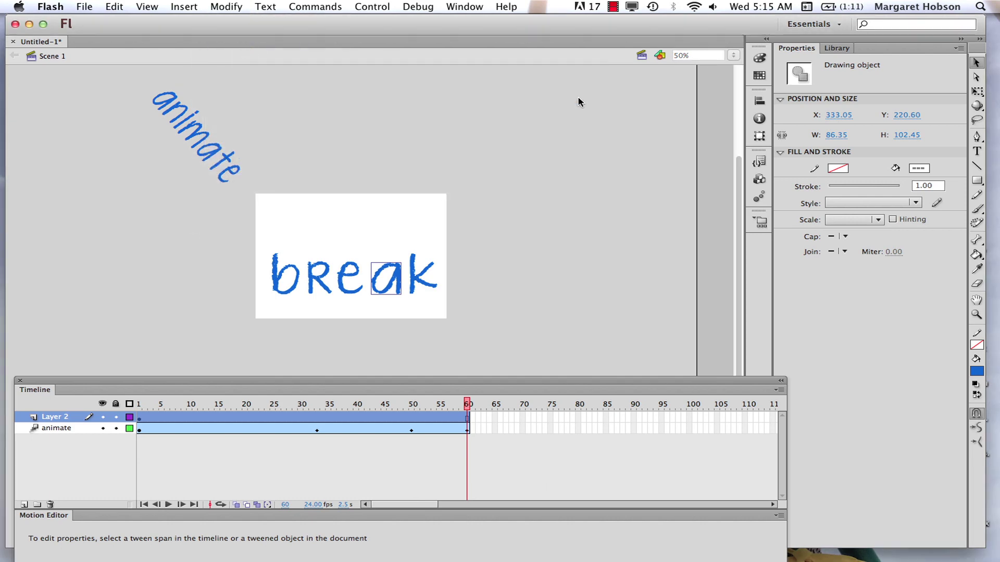
Convert the letter "e" of "break" into a movie clip symbol named "e".
click(352, 295)
click(227, 6)
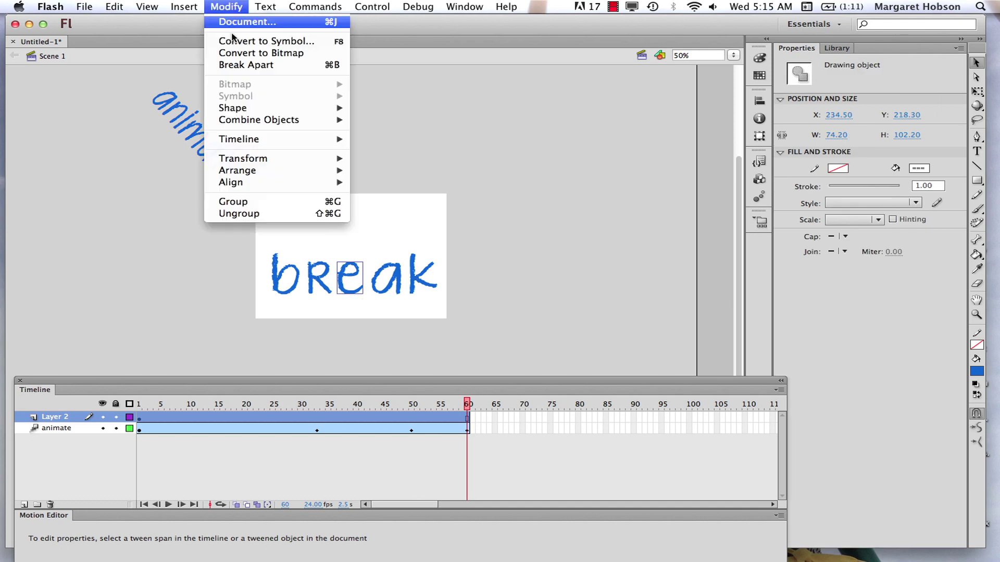
click(237, 41)
key(BackSpace)
text(e)
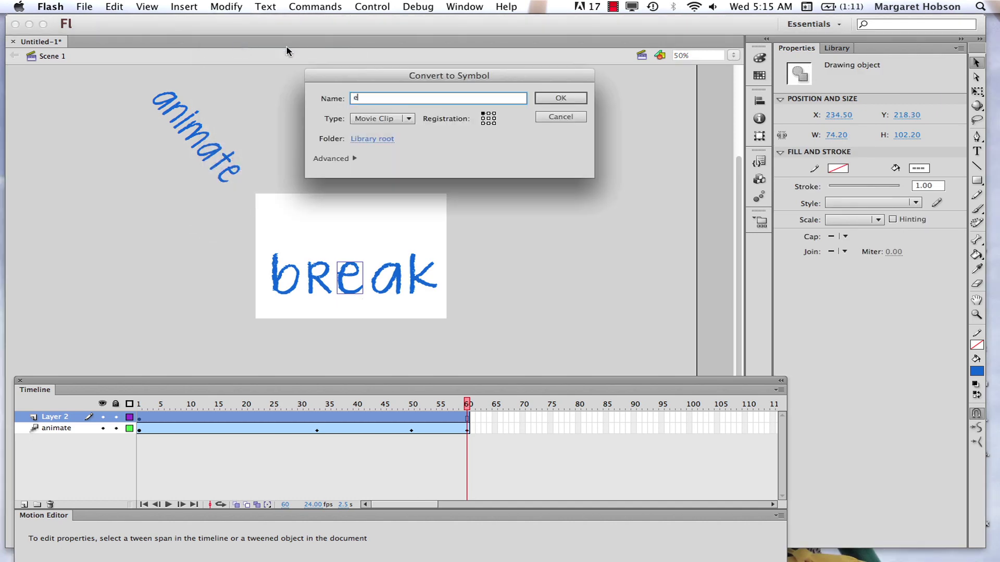
click(559, 97)
Convert the letter "r" of "break" into a movie clip symbol named "r".
click(316, 285)
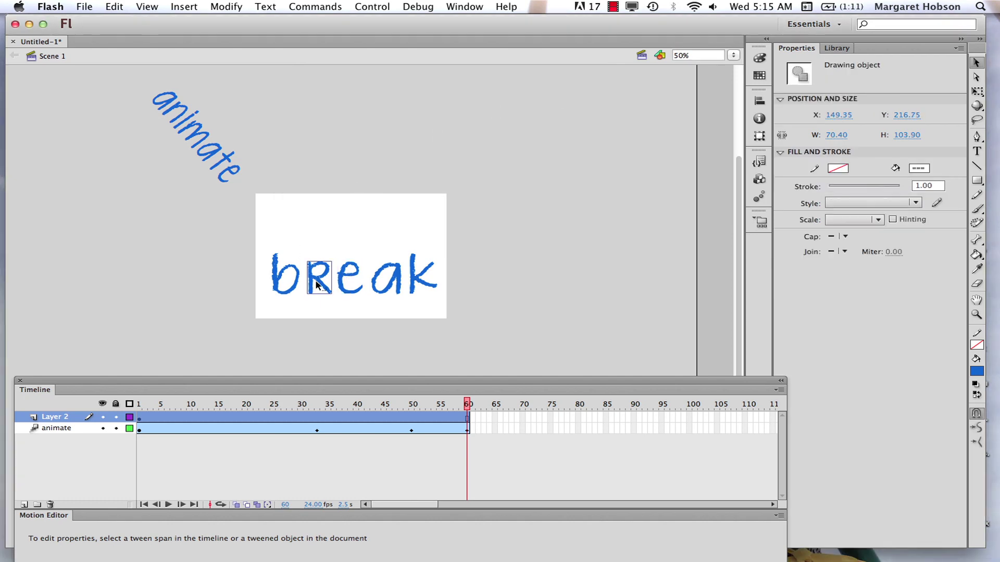
click(234, 6)
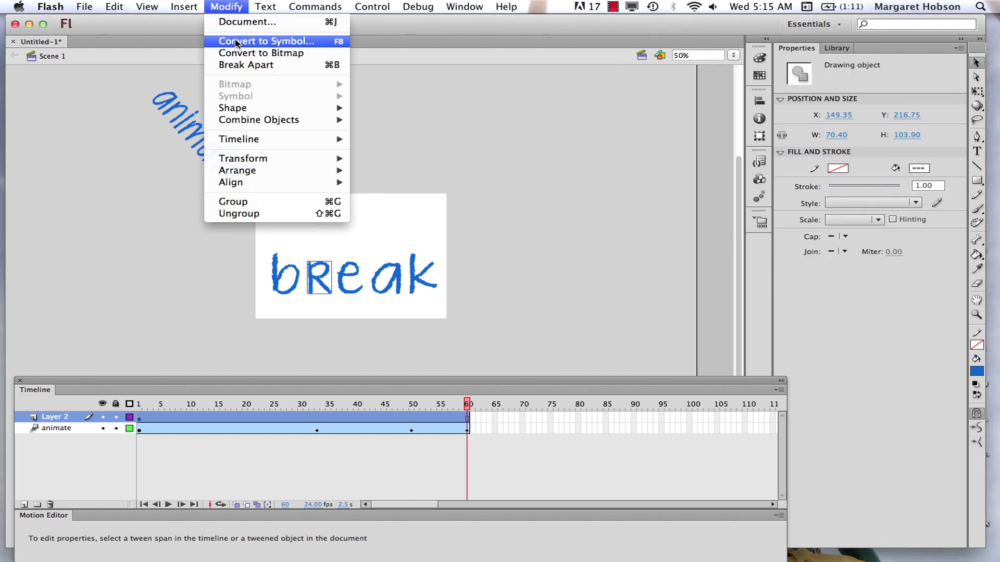
click(238, 42)
key(BackSpace)
text(r)
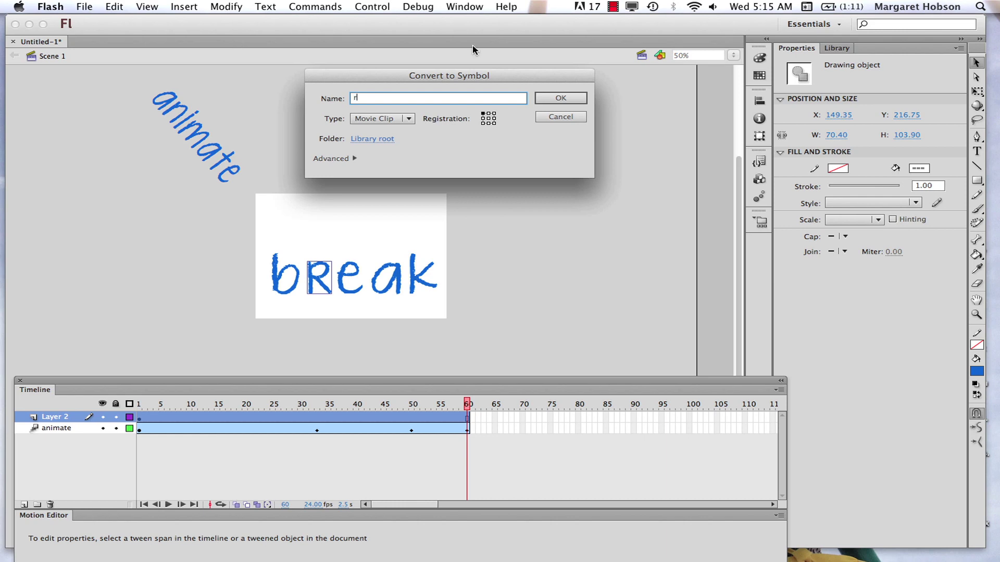
click(551, 102)
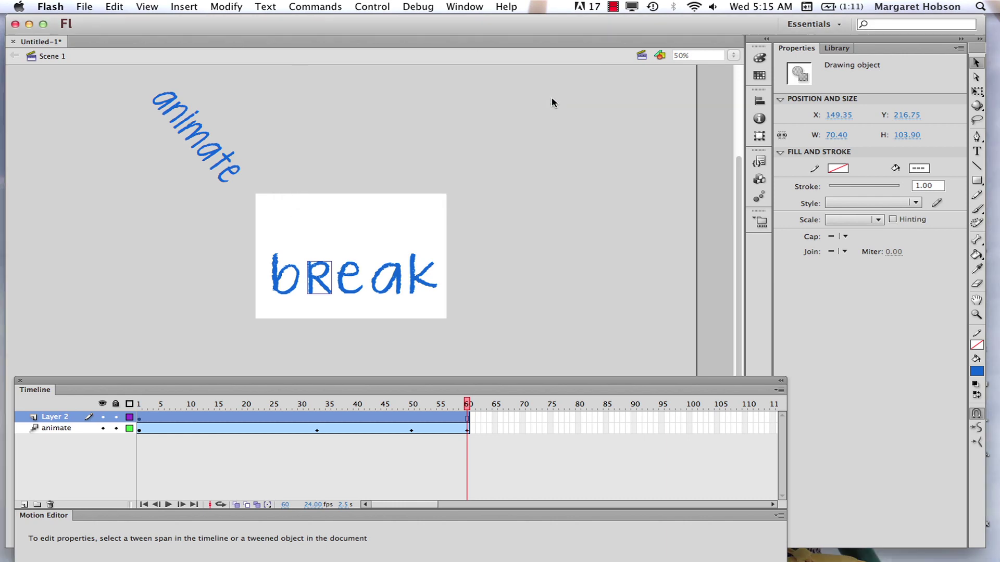
Convert the letter "b" of "break" into a movie clip symbol named "b".
click(280, 281)
click(235, 7)
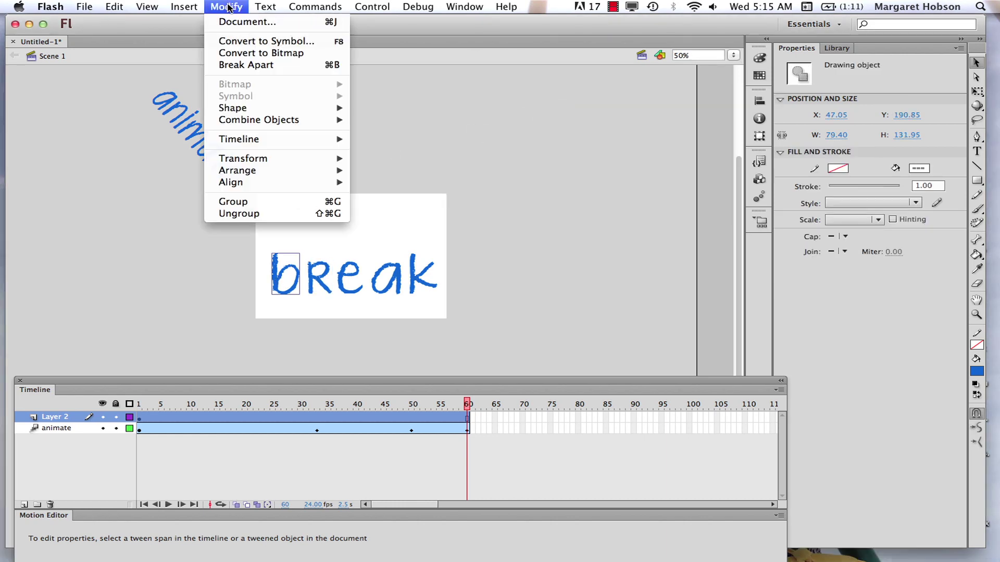
click(227, 42)
key(BackSpace)
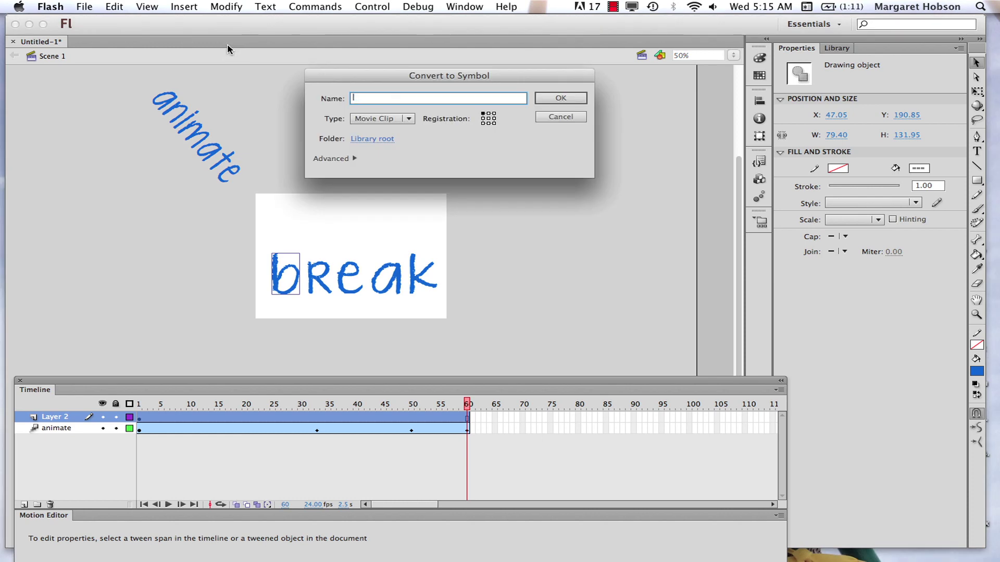
text(b)
click(561, 99)
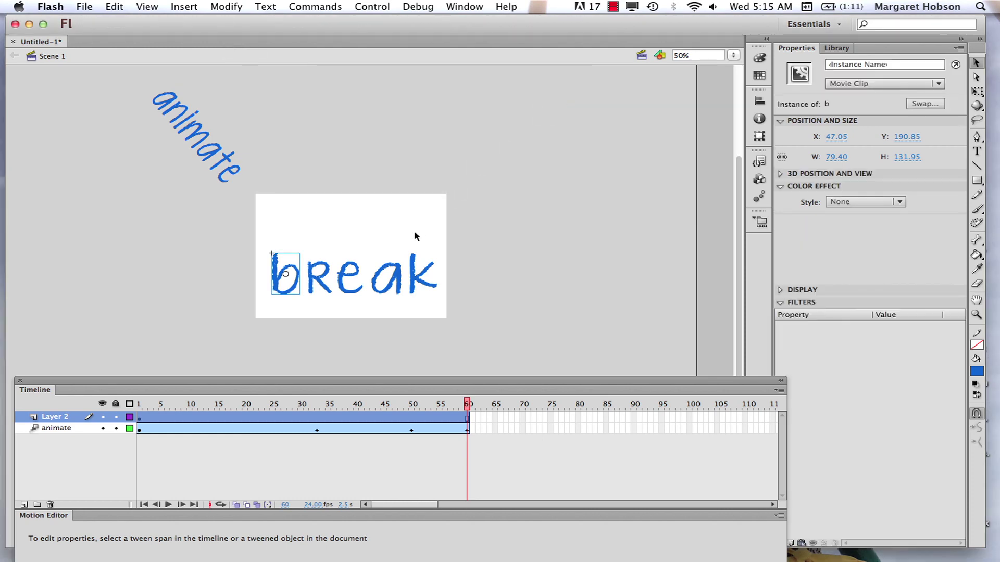
Distribute all five letter symbols of "break" to separate layers.
shift+click(323, 284)
shift+click(348, 285)
shift+click(392, 284)
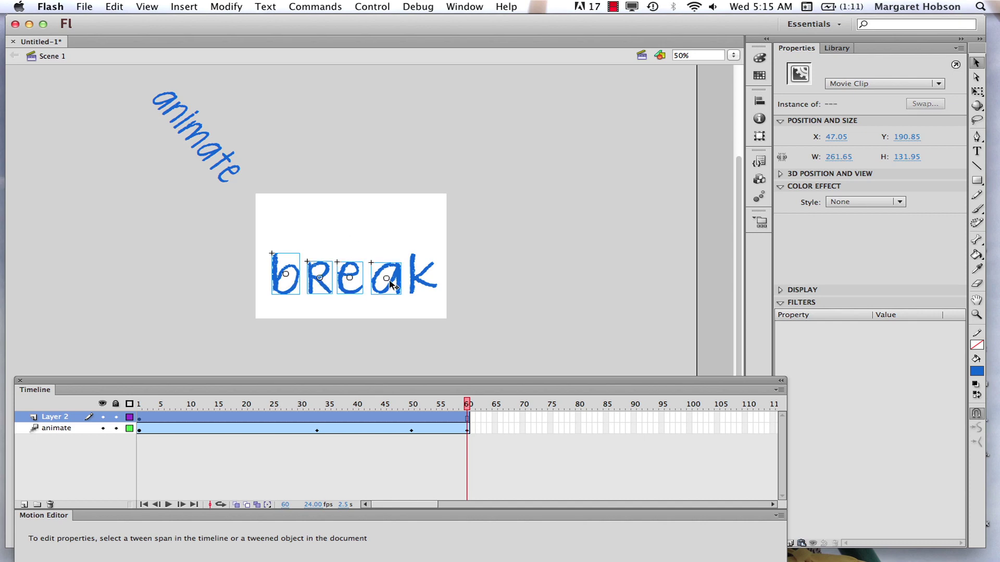
shift+click(424, 283)
click(222, 7)
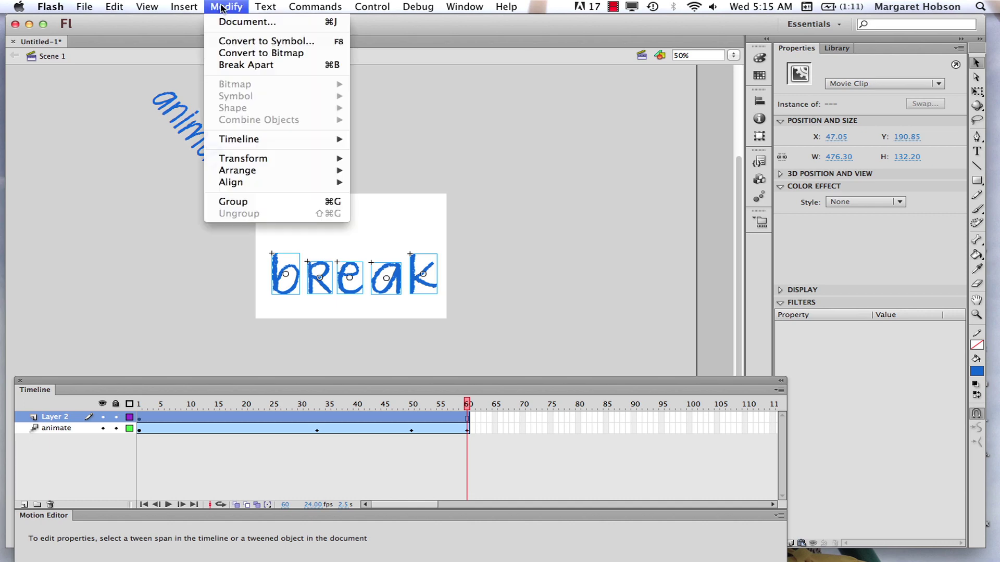
mouse_move(242, 174)
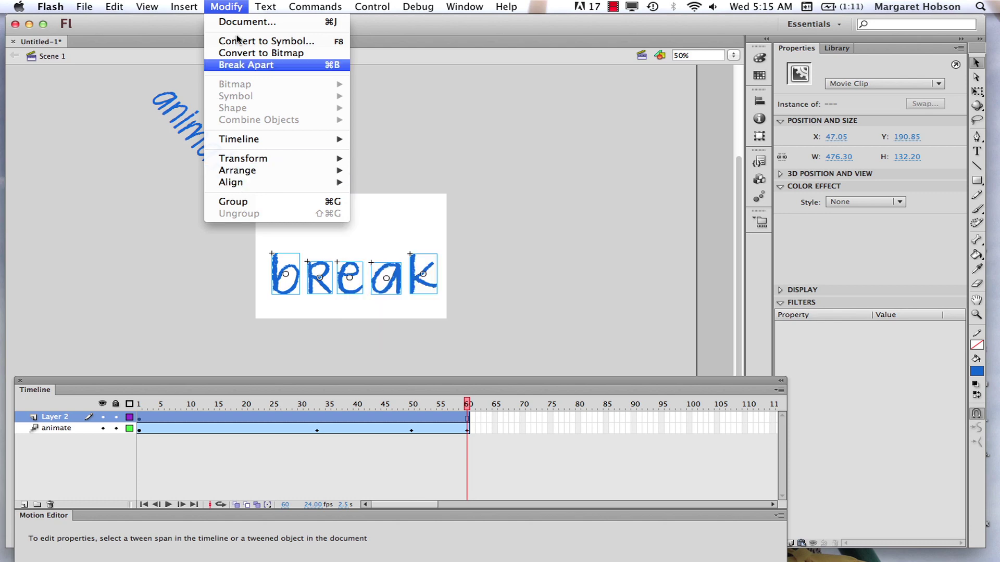
click(290, 293)
right_click(290, 293)
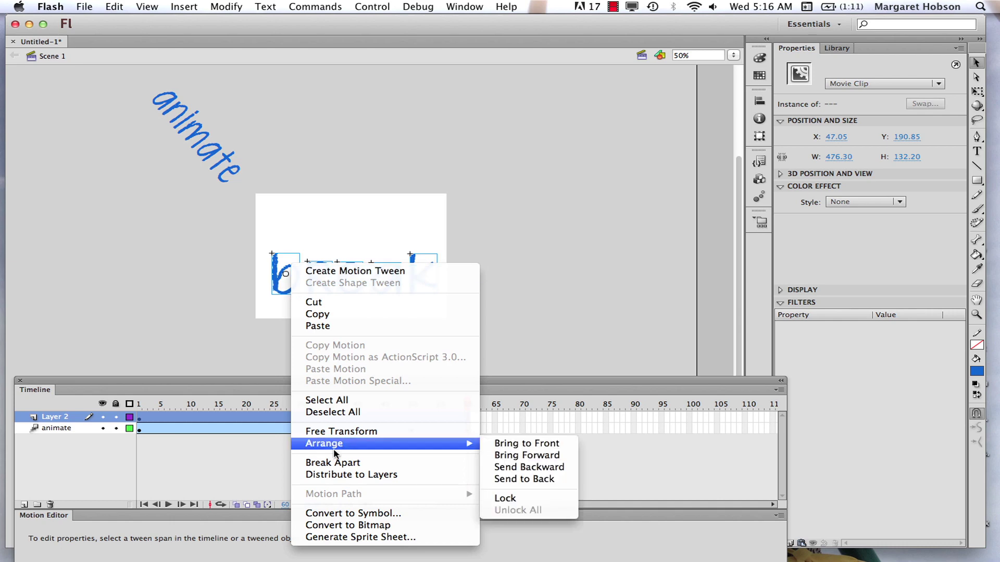
click(333, 474)
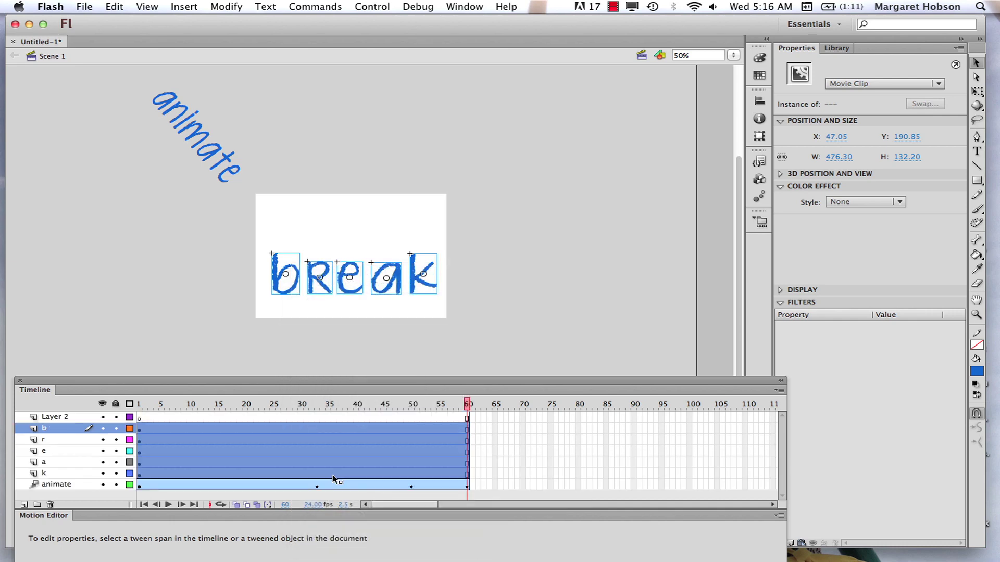
Move the starting keyframes of the layers b, r, e, a and k from frame 1 to frame 61.
drag(149, 384, 195, 304)
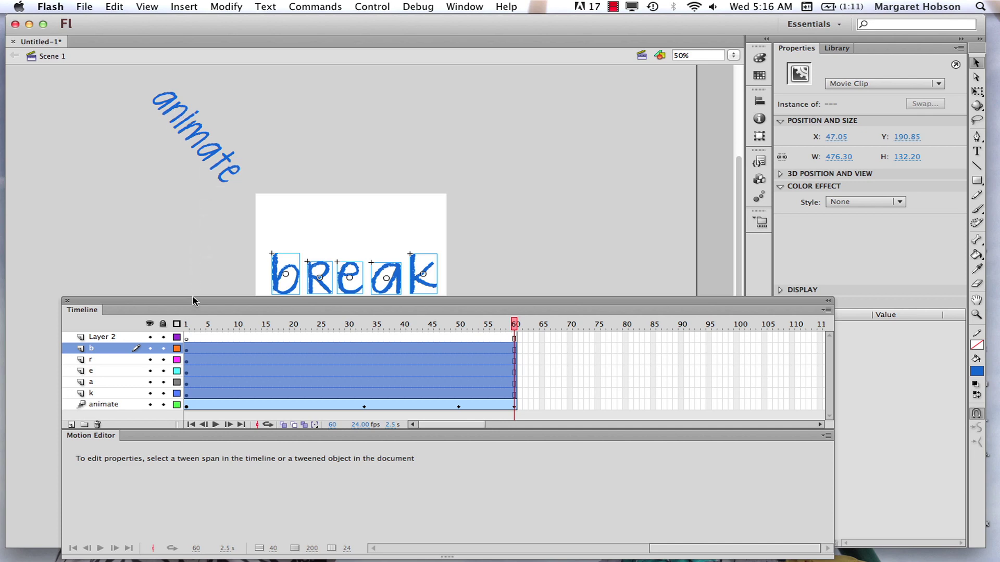
key(h)
scroll(310, 208, up, 1)
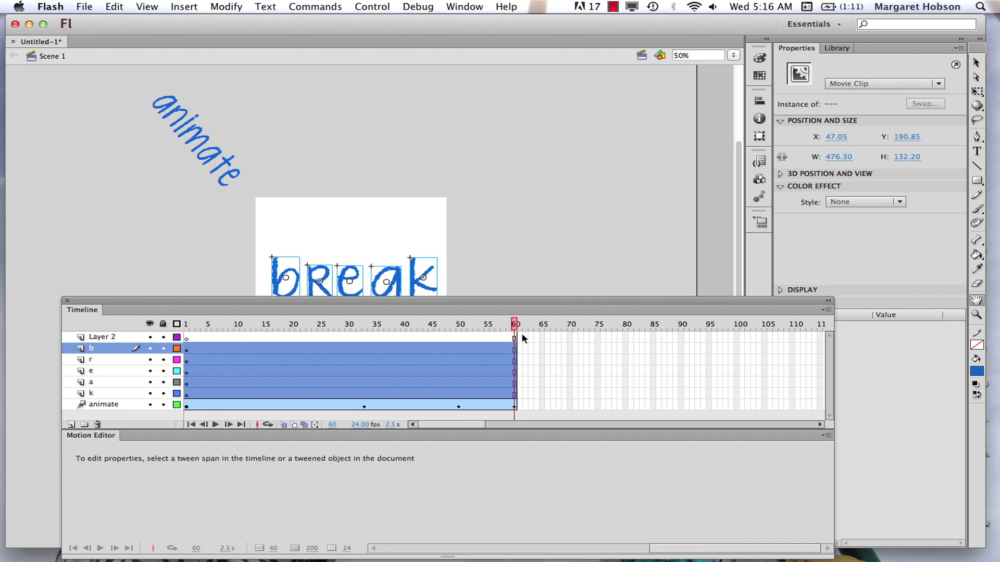
click(187, 352)
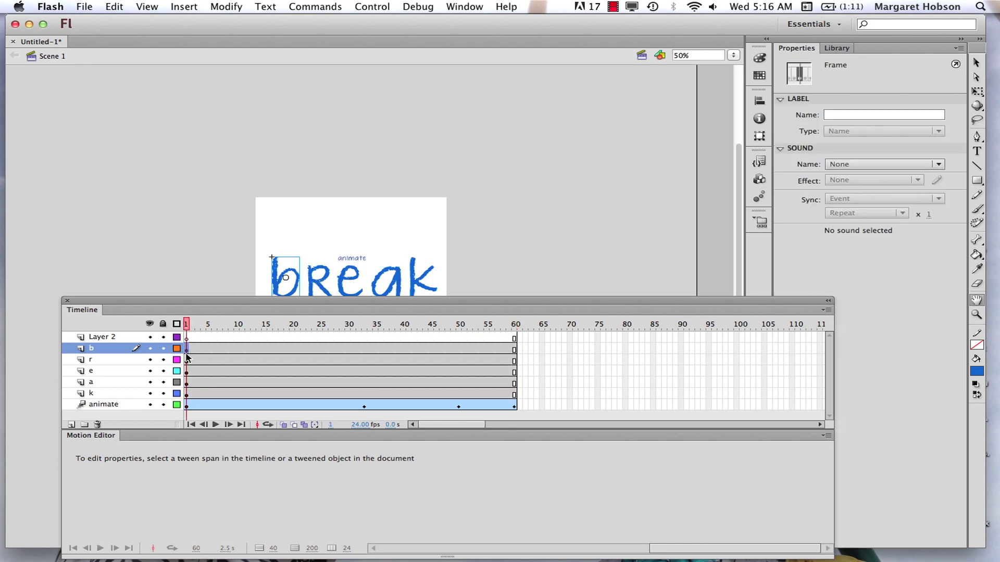
click(187, 360)
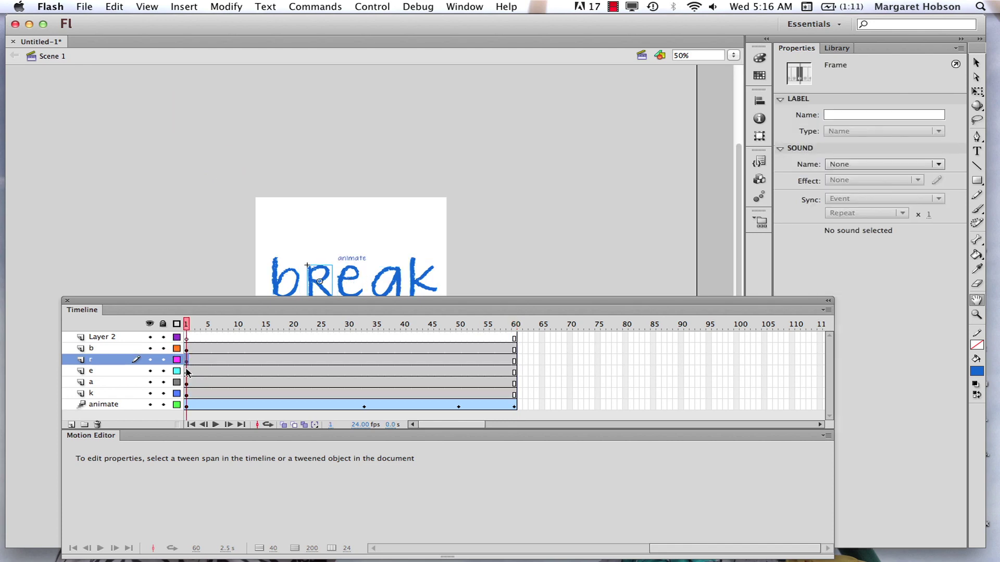
shift+click(188, 372)
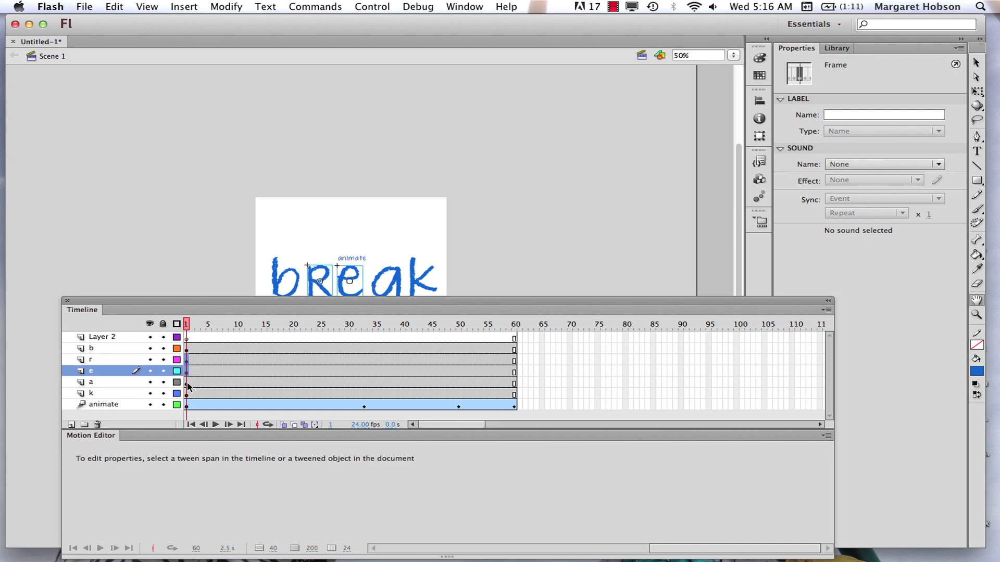
shift+click(187, 384)
shift+click(187, 395)
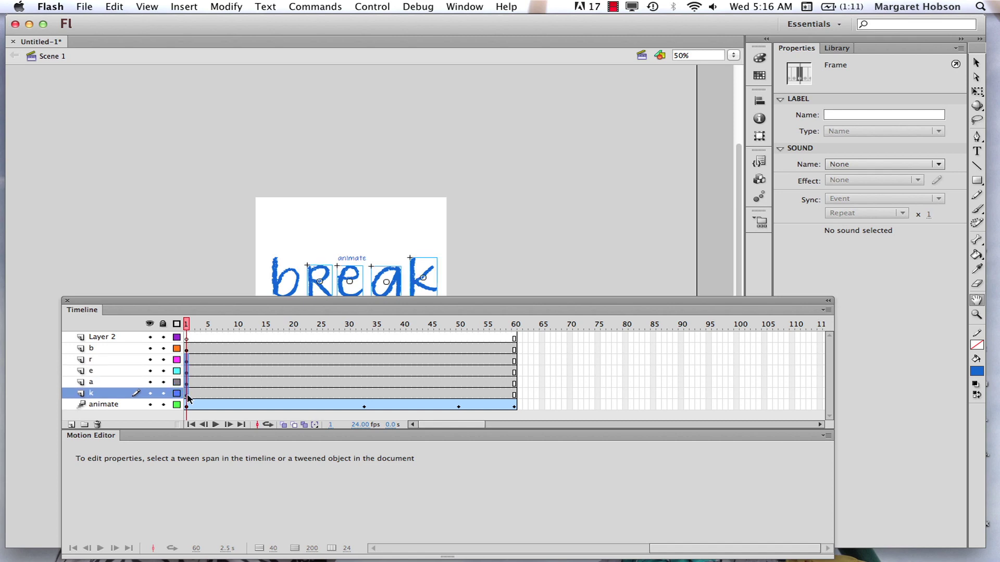
drag(187, 399, 523, 399)
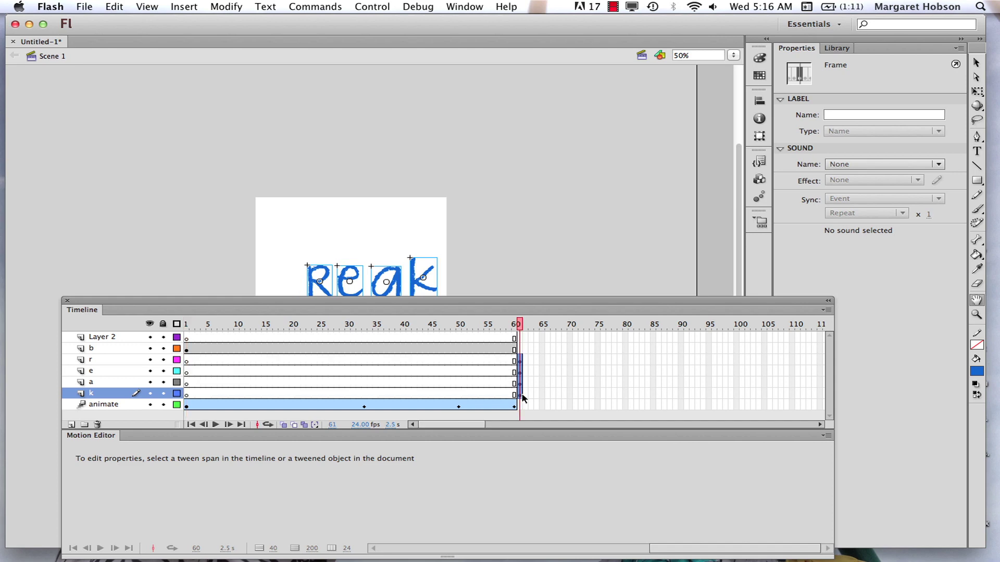
click(187, 350)
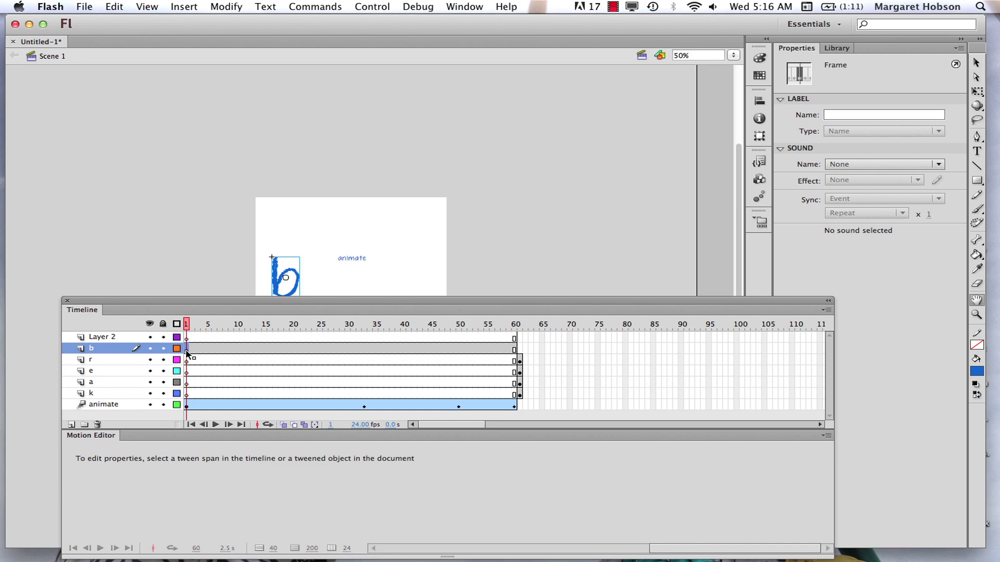
drag(207, 352, 521, 347)
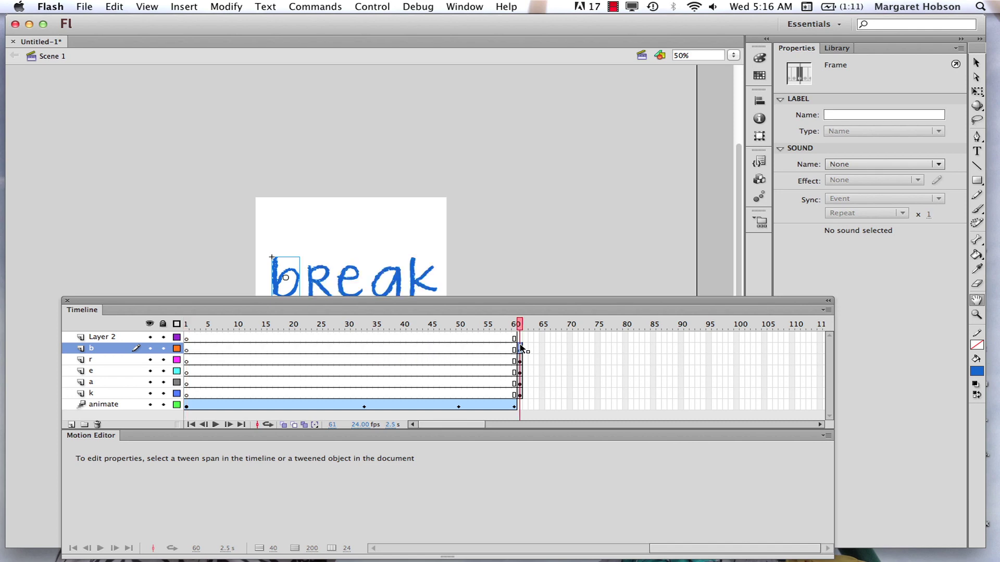
Delete the empty Layer 2 and shift the timeline slightly to uncover more of the stage.
click(109, 337)
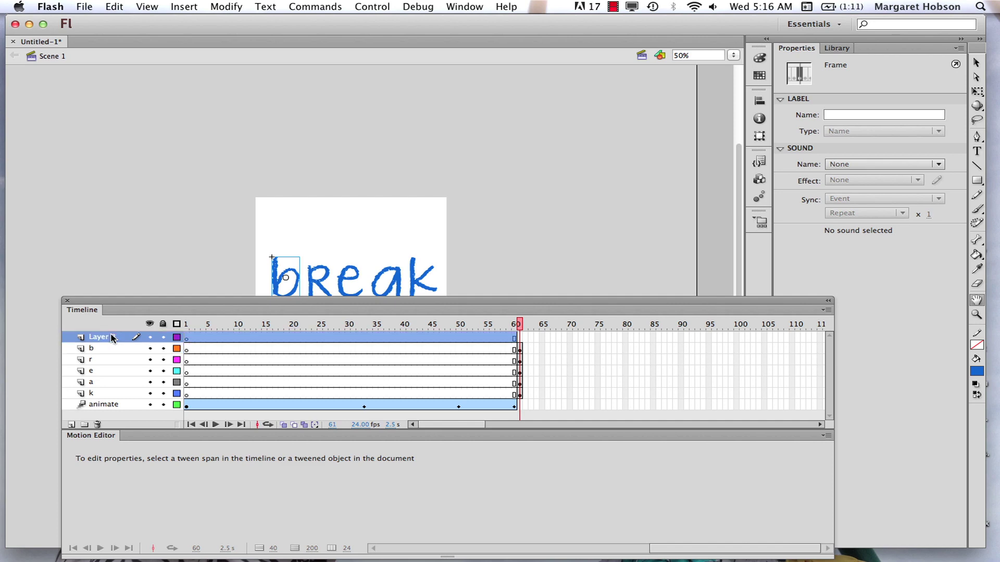
click(97, 424)
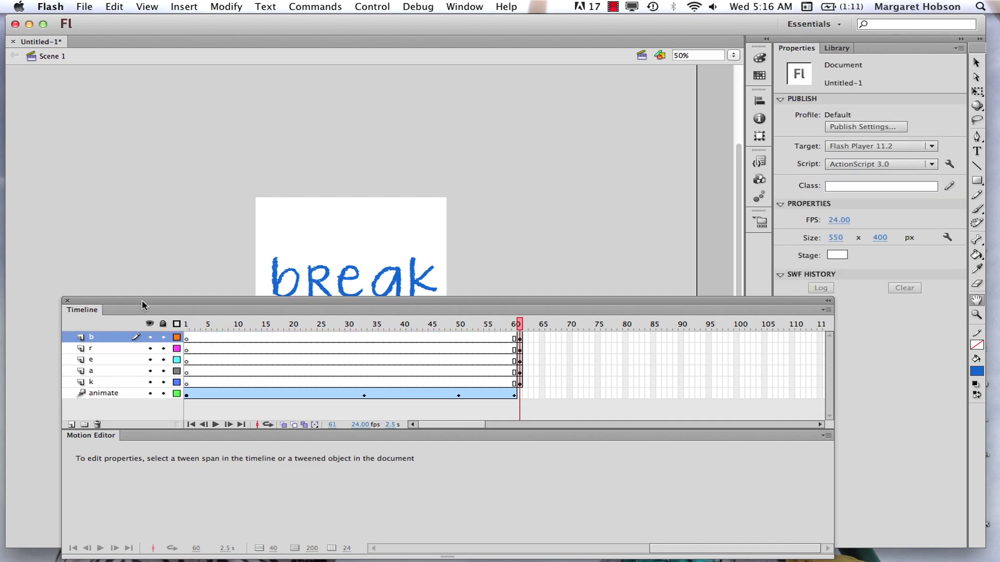
drag(142, 301, 143, 308)
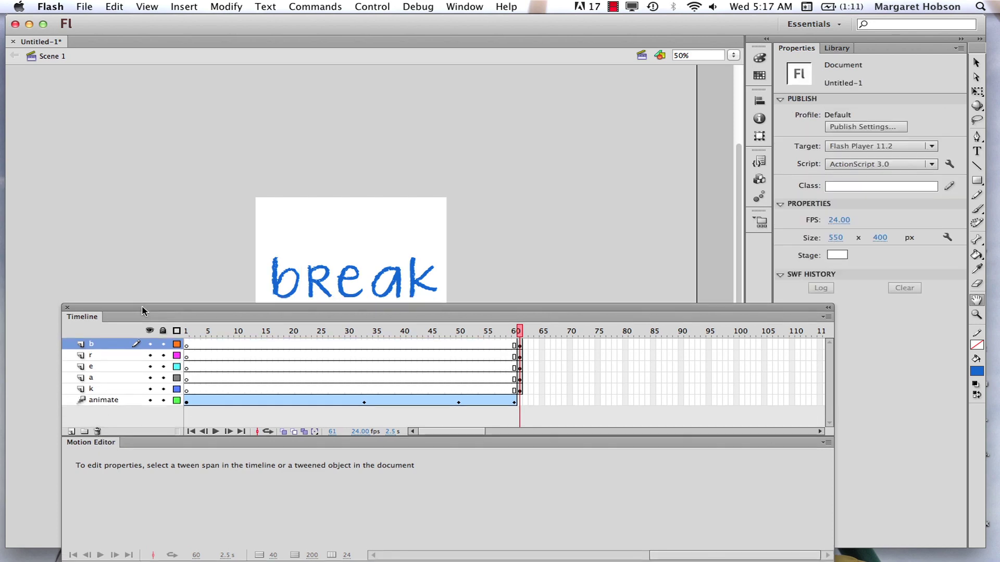
Compare the stage at frames 60 and 61, where "animate" ends and "break" begins.
click(514, 404)
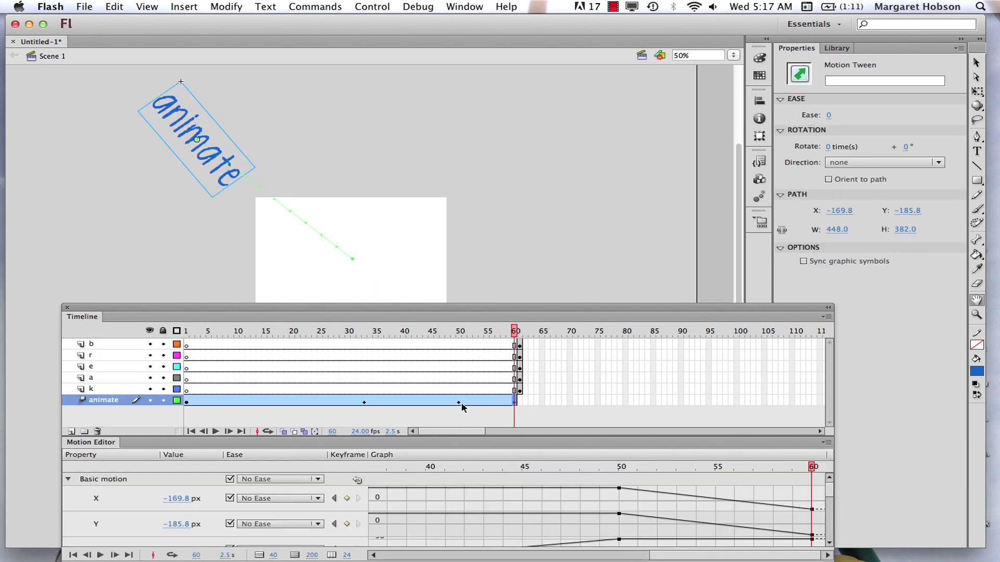
click(518, 401)
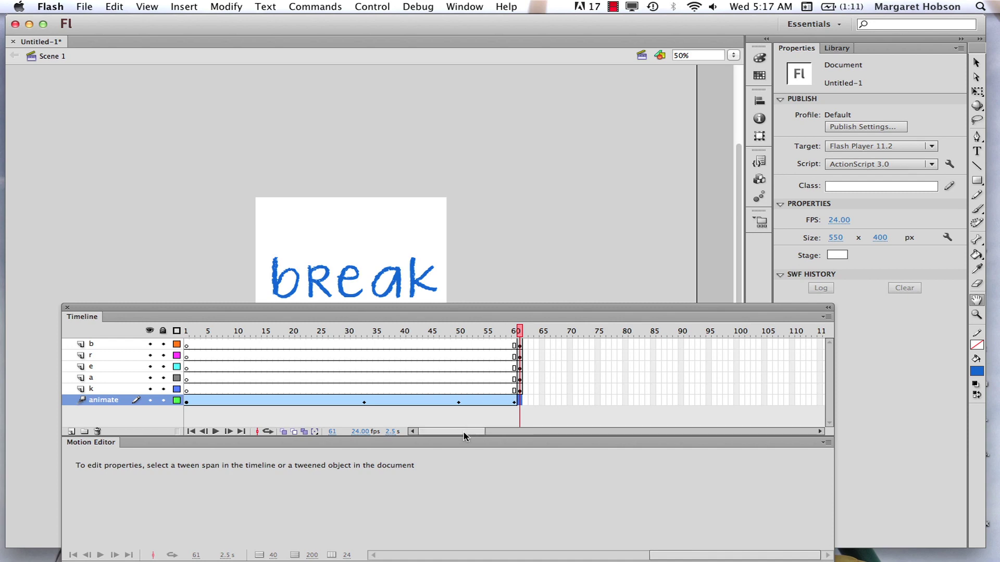
drag(464, 433, 496, 432)
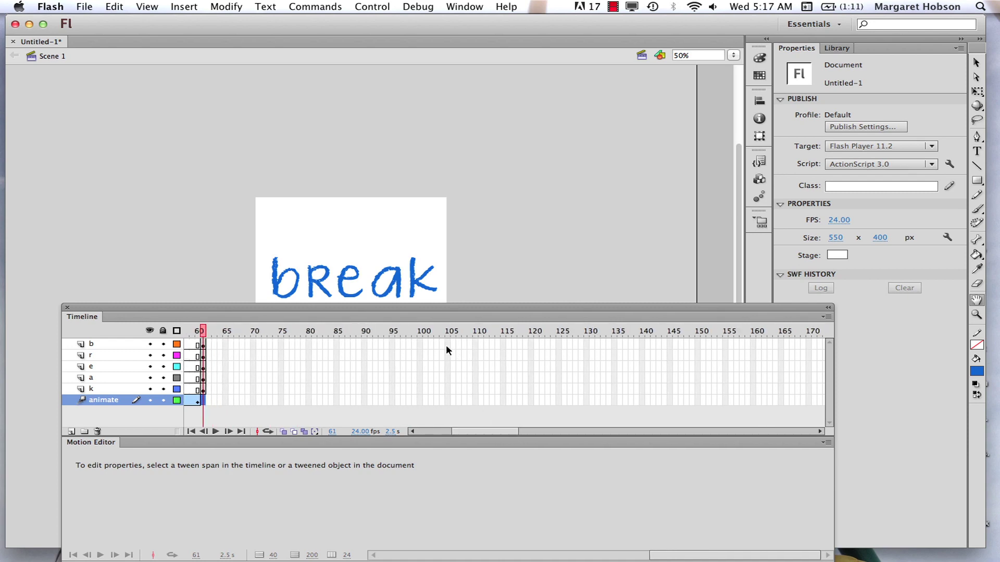
click(530, 342)
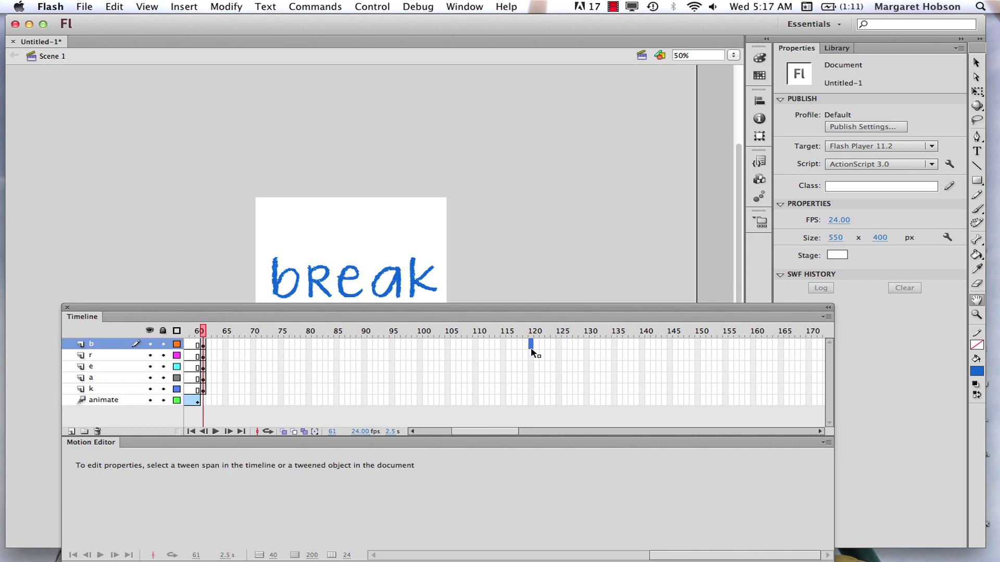
shift+click(531, 355)
shift+click(530, 367)
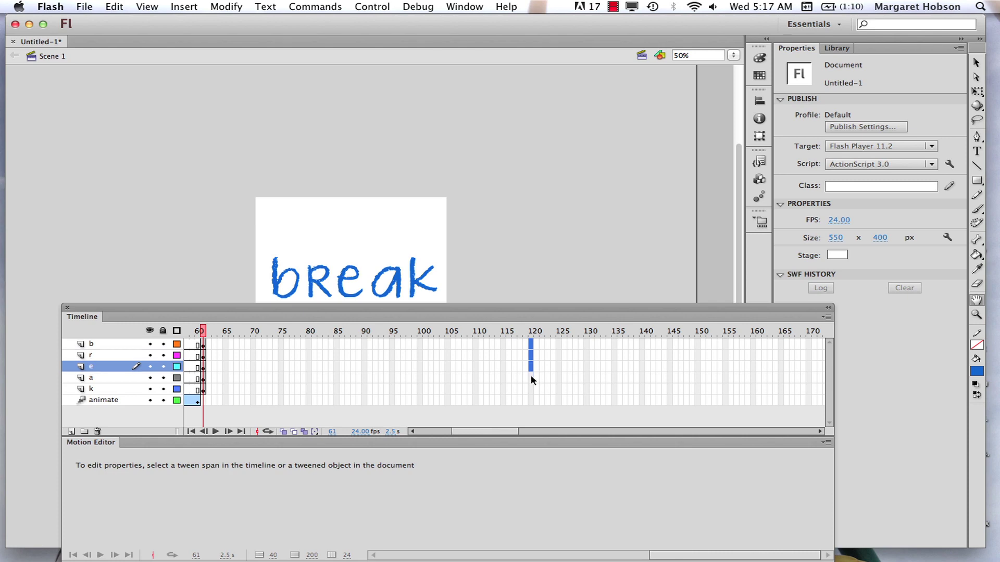
shift+click(530, 376)
shift+click(531, 388)
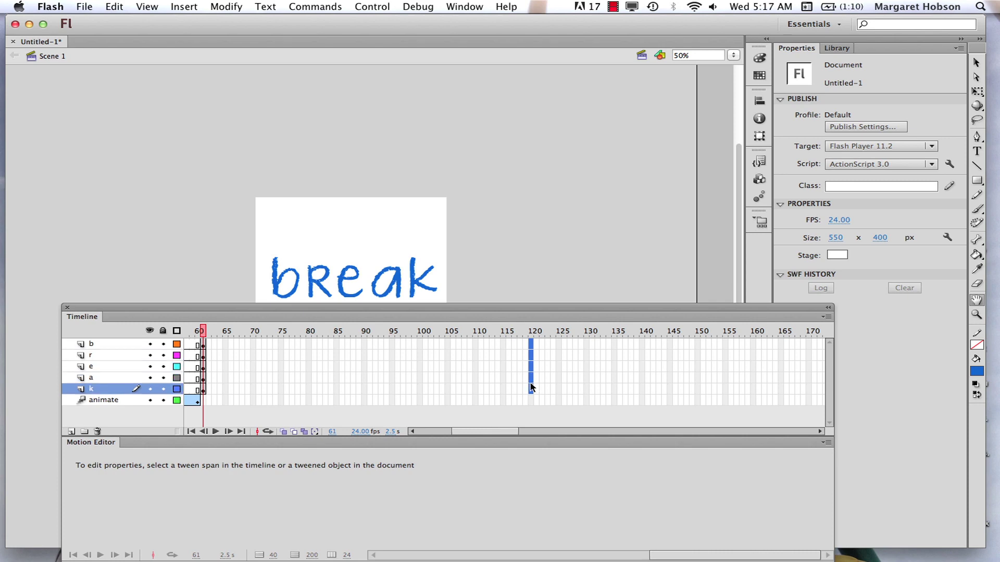
shift+click(530, 400)
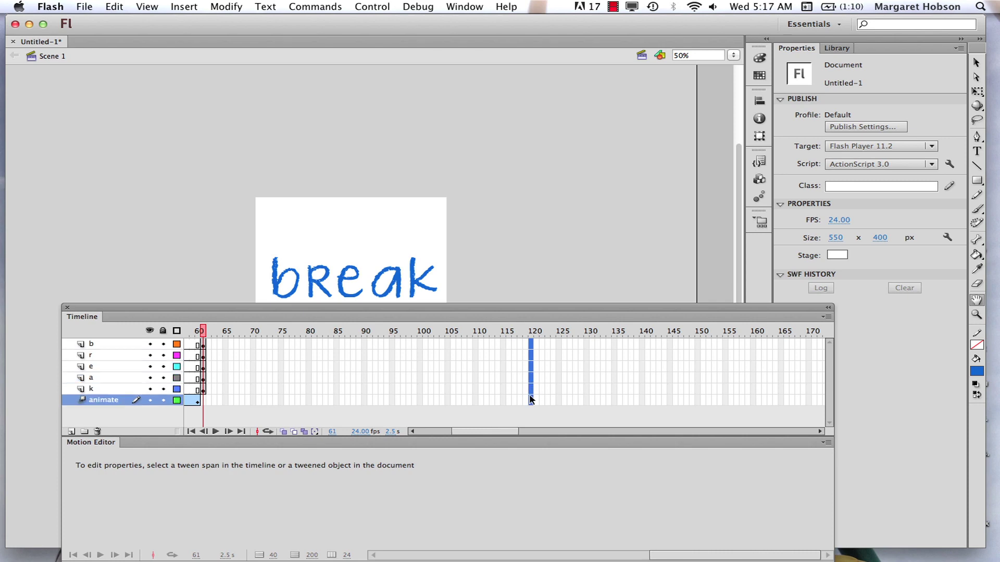
click(531, 389)
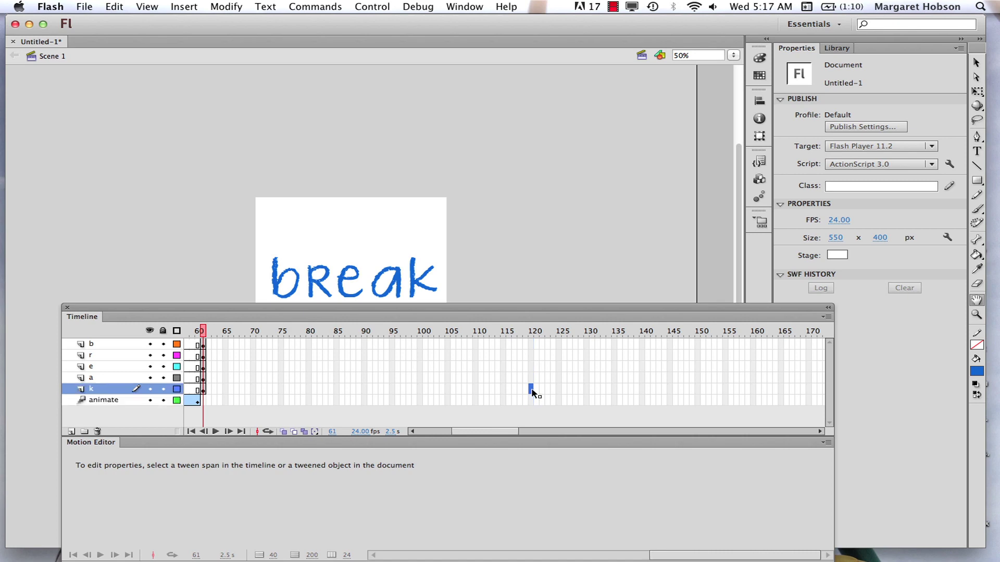
click(531, 378)
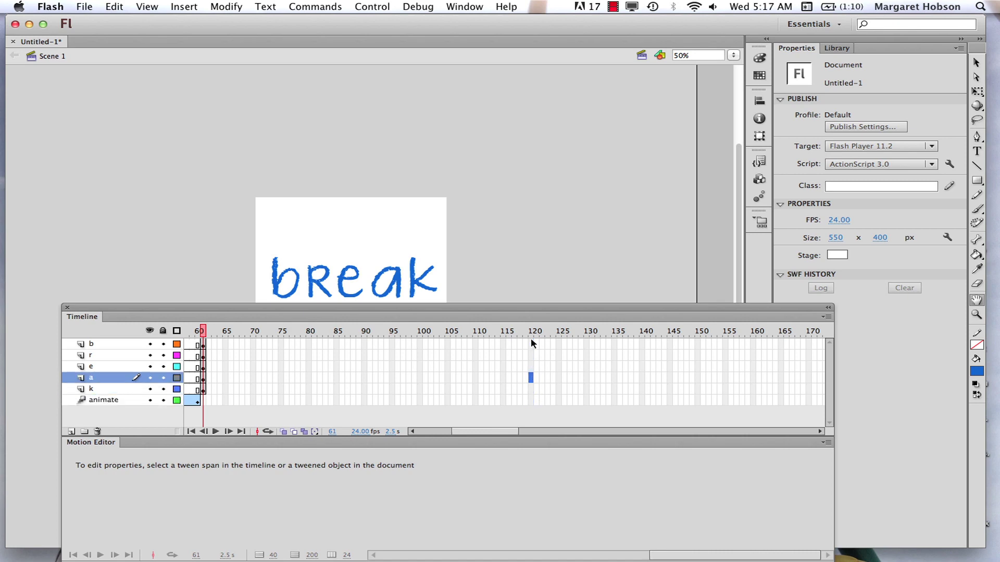
shift+click(531, 344)
click(531, 388)
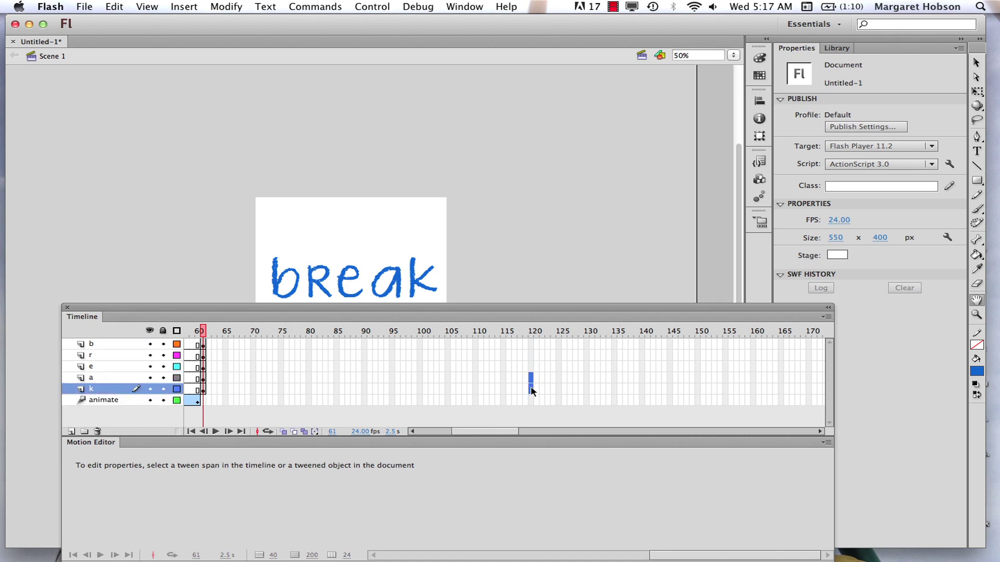
Extend the layers b, r, e and a to frame 120 by inserting frames.
drag(531, 378, 531, 367)
shift+click(531, 344)
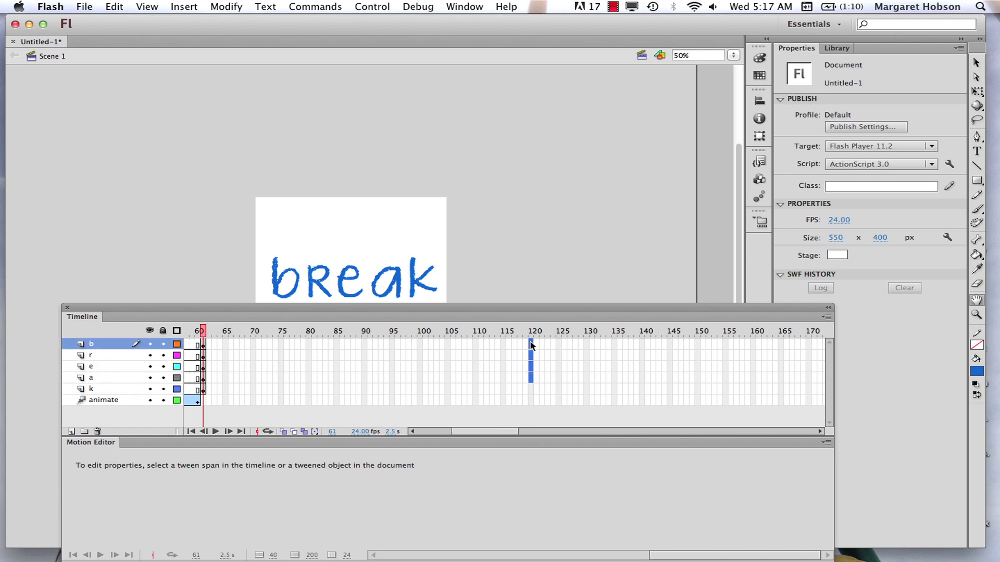
click(184, 5)
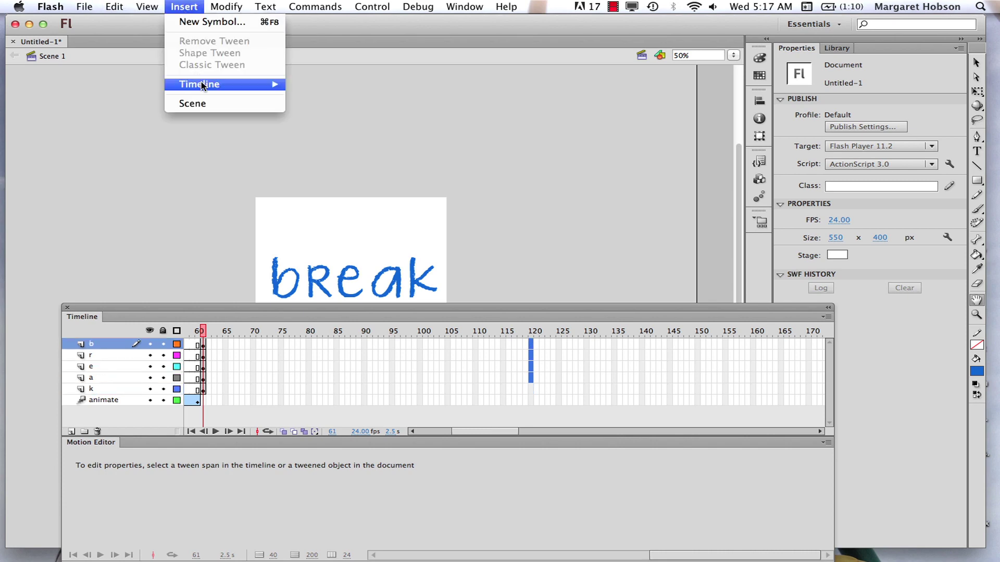
mouse_move(260, 85)
click(320, 116)
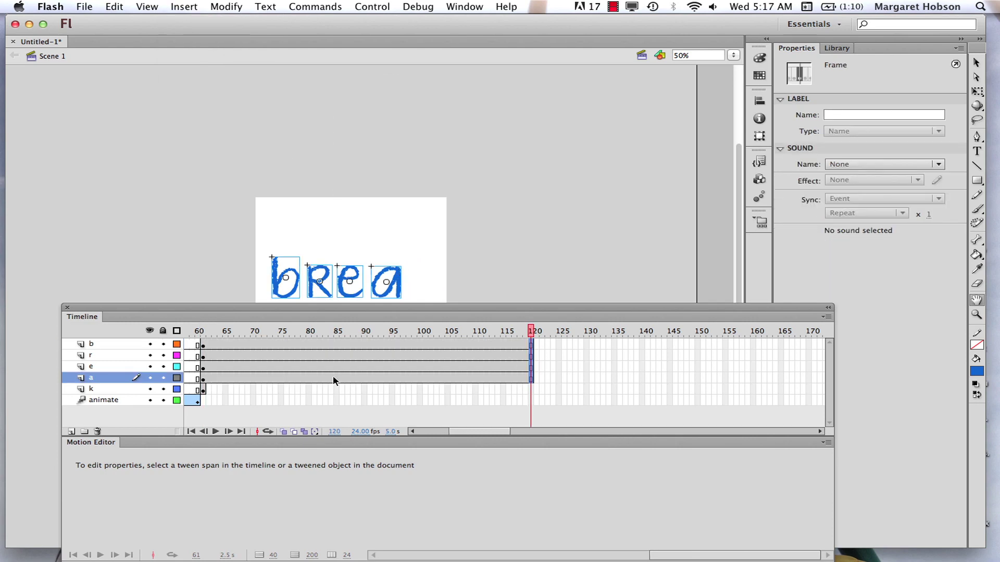
Extend the k layer to frame 120 by inserting frames.
click(530, 389)
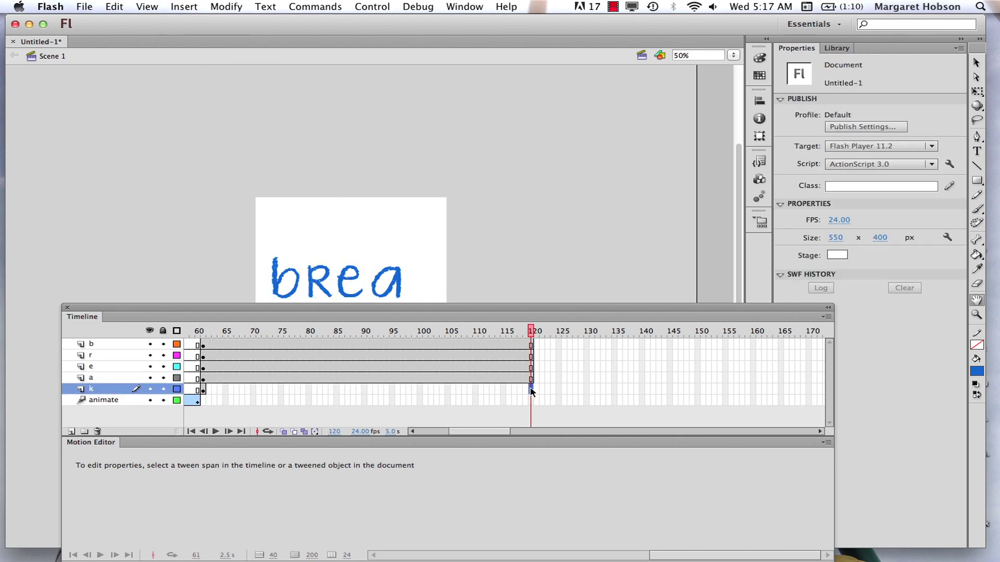
click(193, 5)
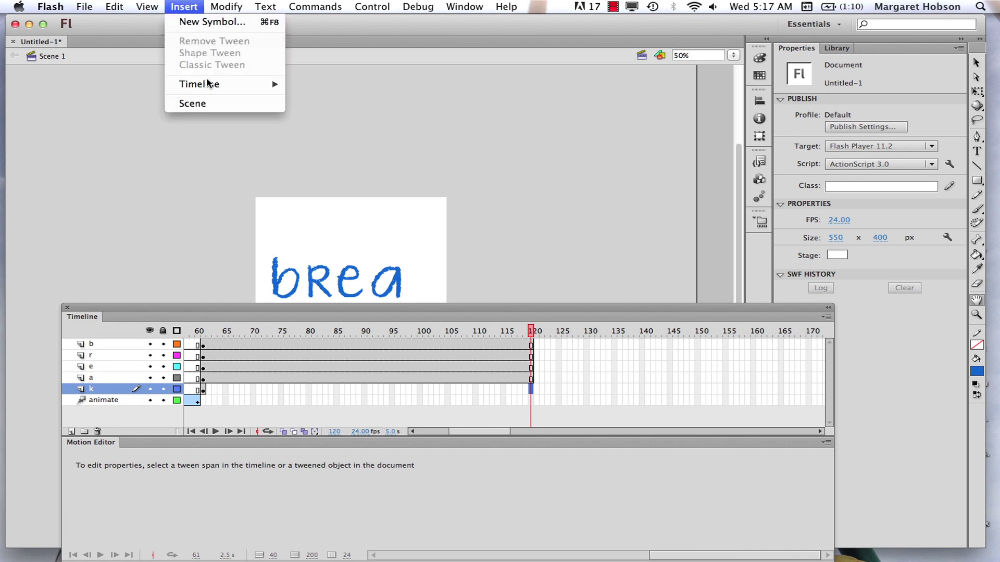
mouse_move(214, 84)
click(314, 115)
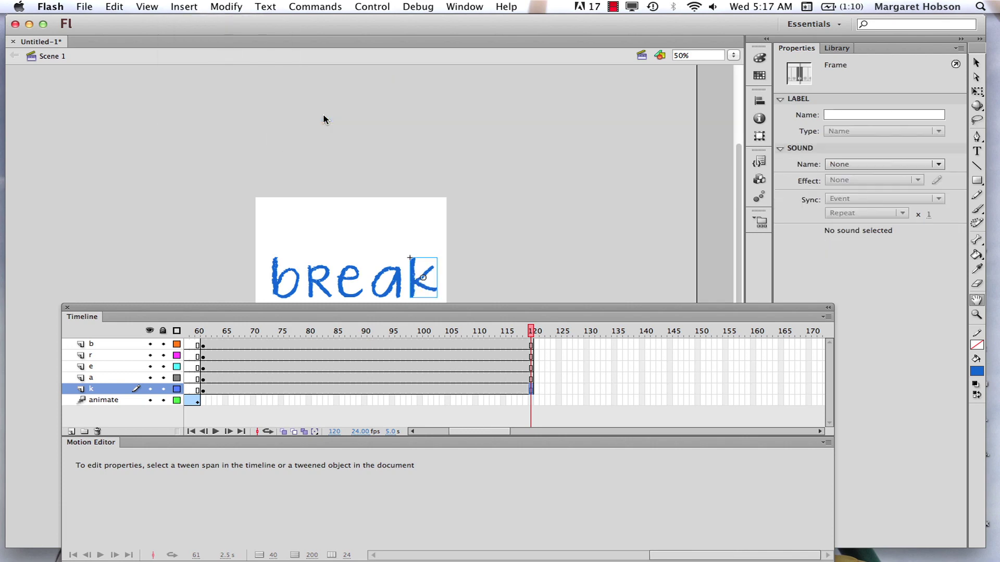
Return to frame 61 and create a motion tween on the b layer.
drag(531, 331, 202, 332)
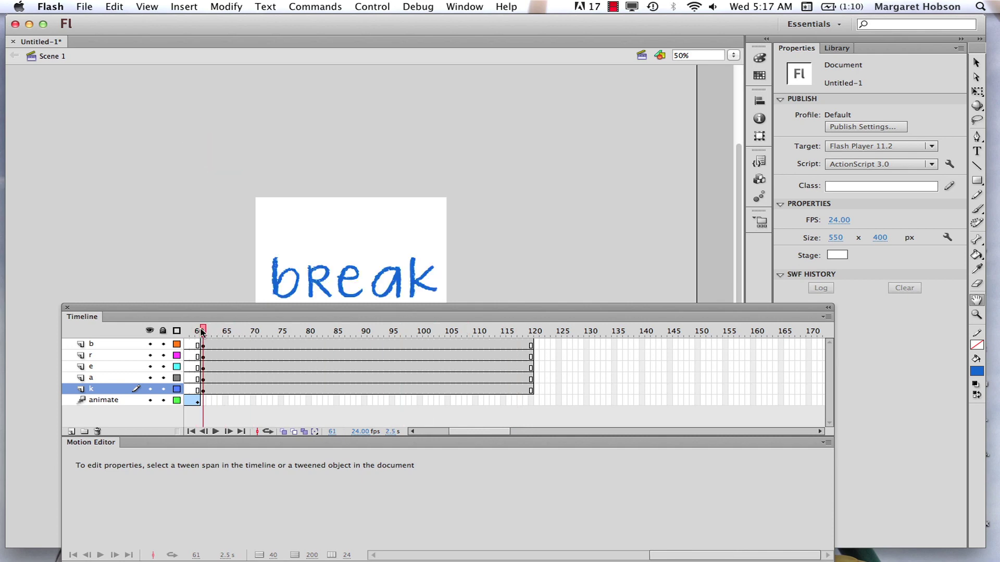
click(203, 345)
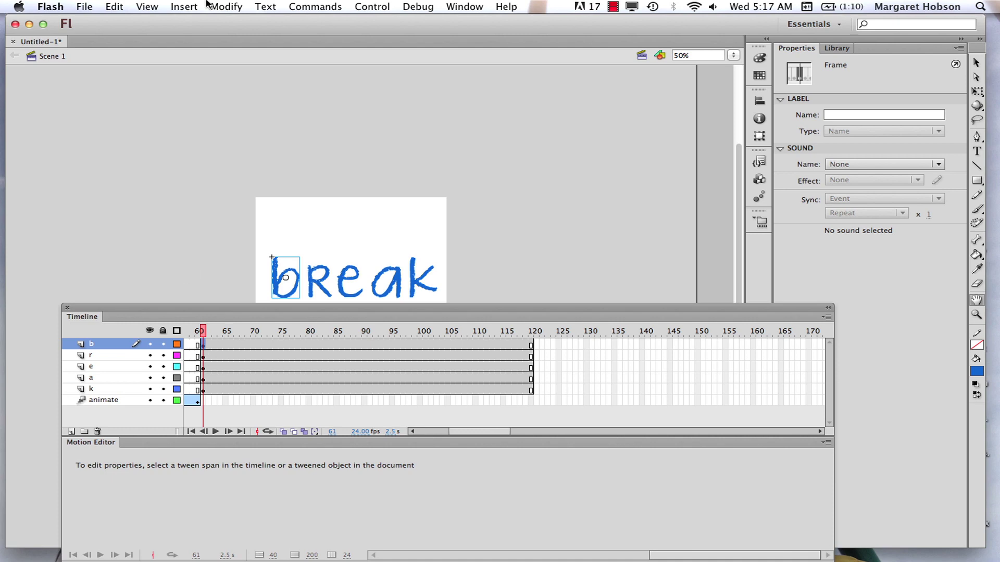
click(187, 7)
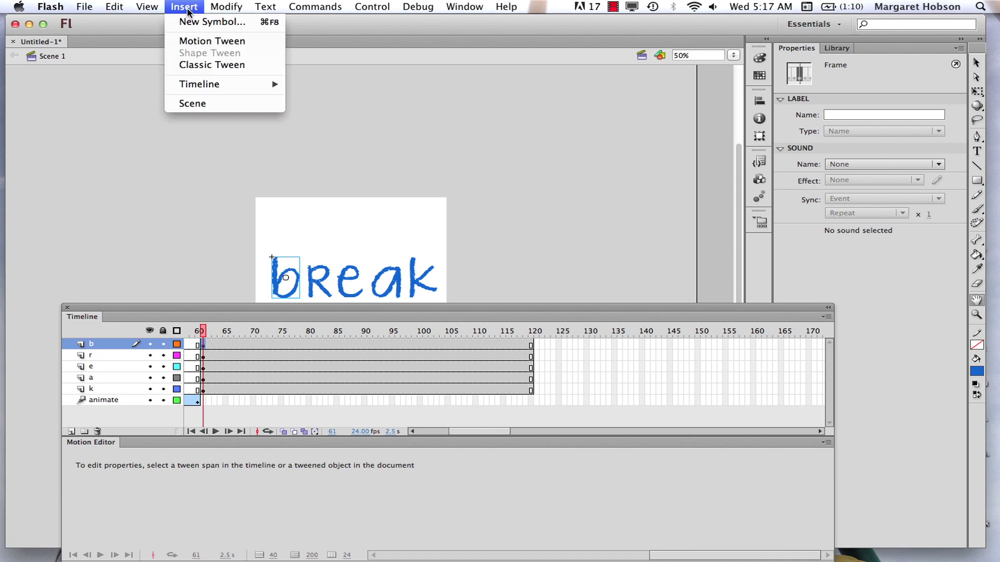
click(188, 41)
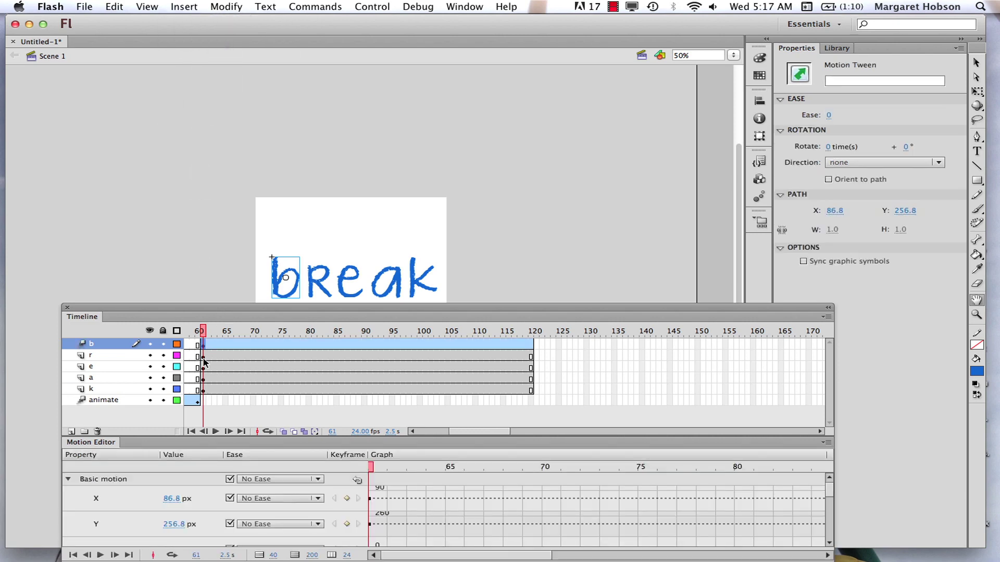
Create motion tweens on the r, e, a and k layers from frame 61.
click(203, 357)
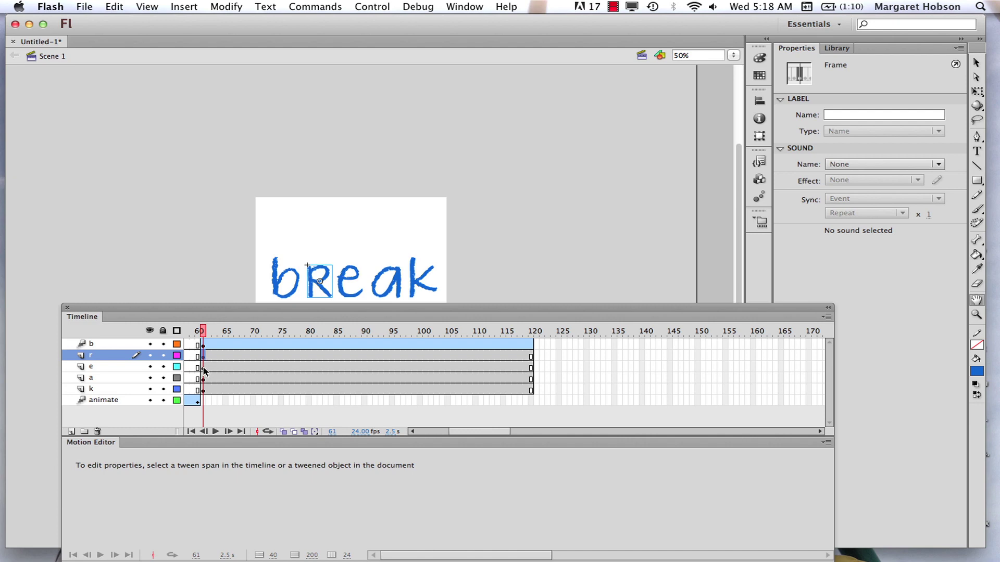
shift+click(203, 369)
shift+click(203, 379)
shift+click(203, 390)
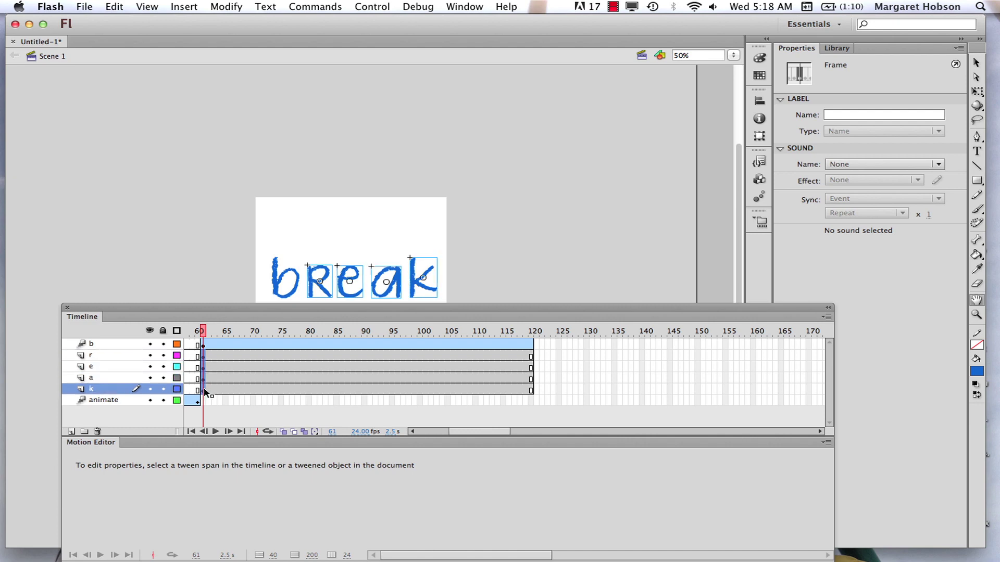
click(184, 7)
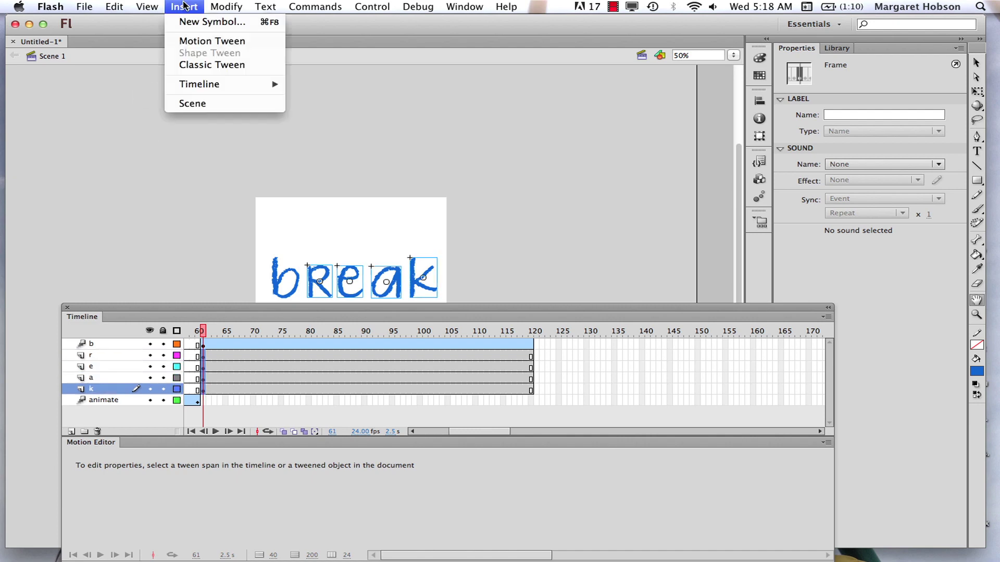
click(188, 41)
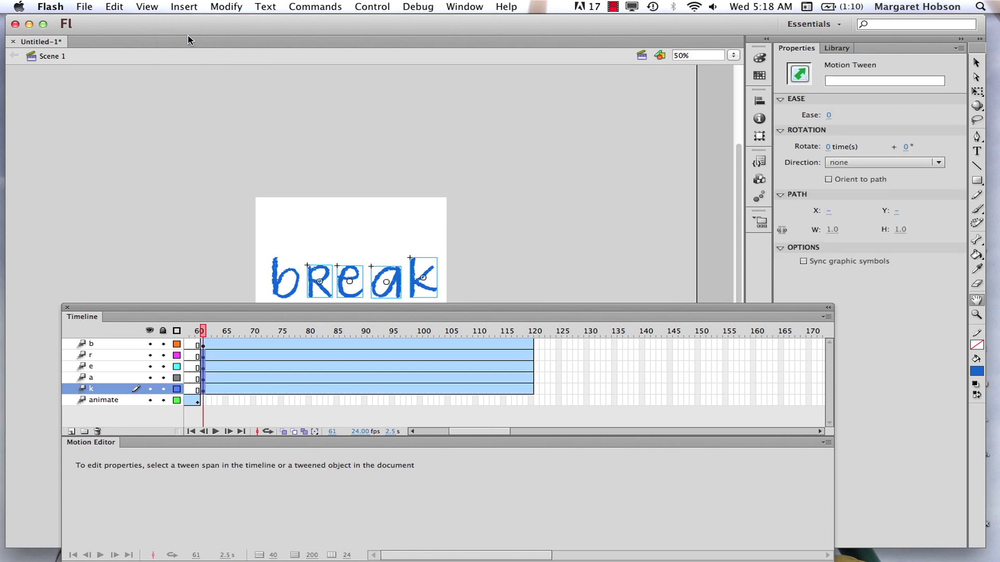
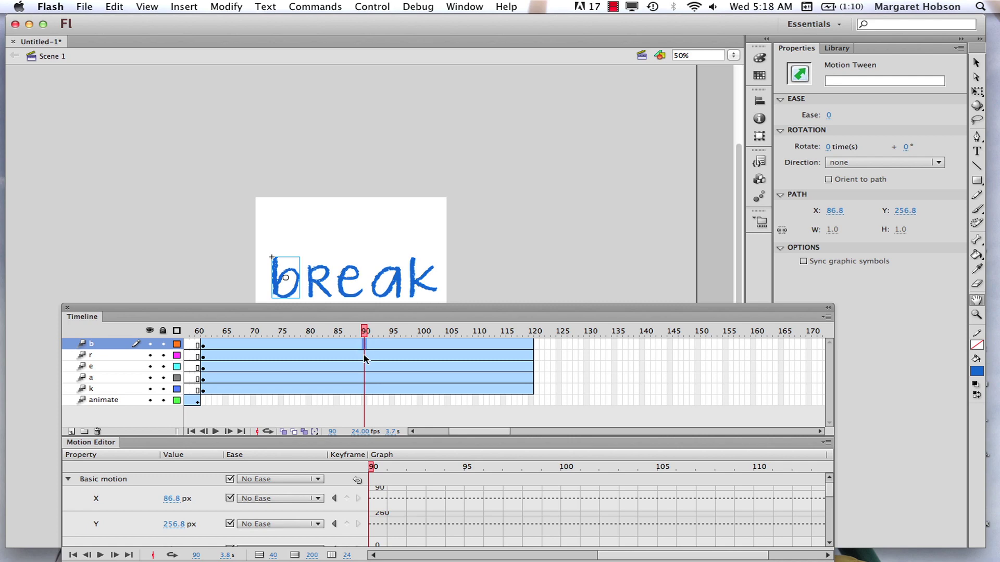
Insert a keyframe at frame 90 of the b layer and move the letter b straight up to about Y 13.
click(364, 359)
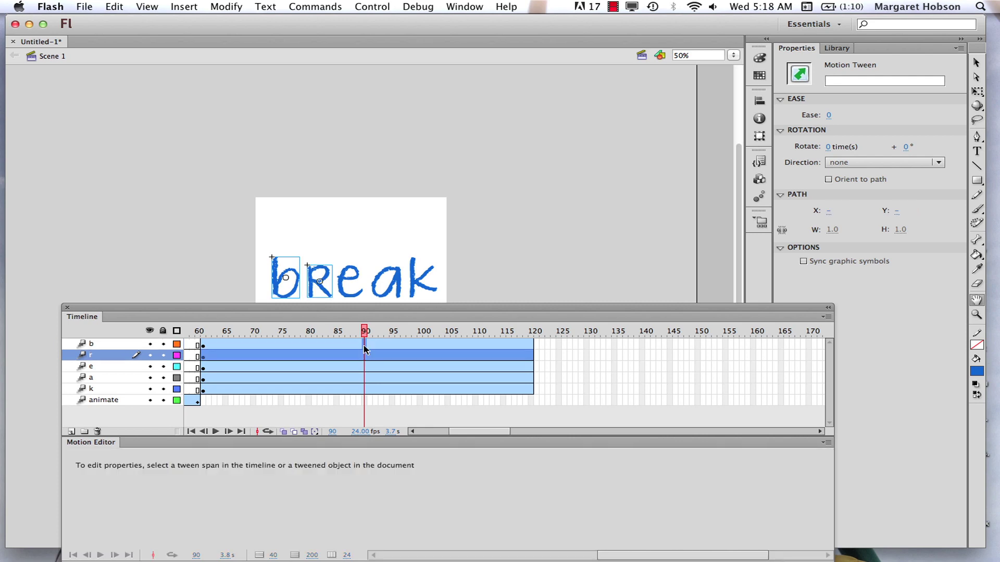
click(365, 345)
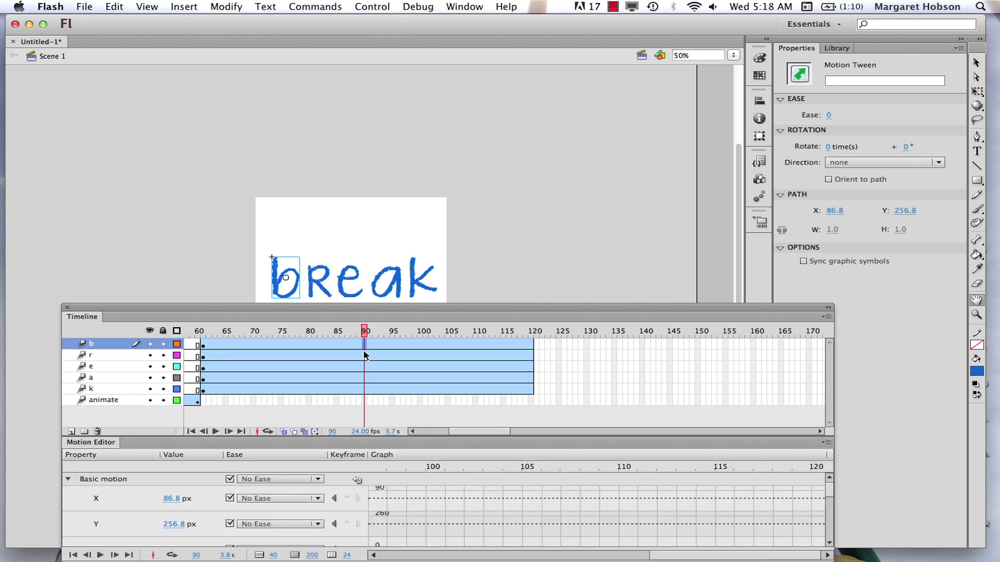
click(194, 7)
mouse_move(205, 86)
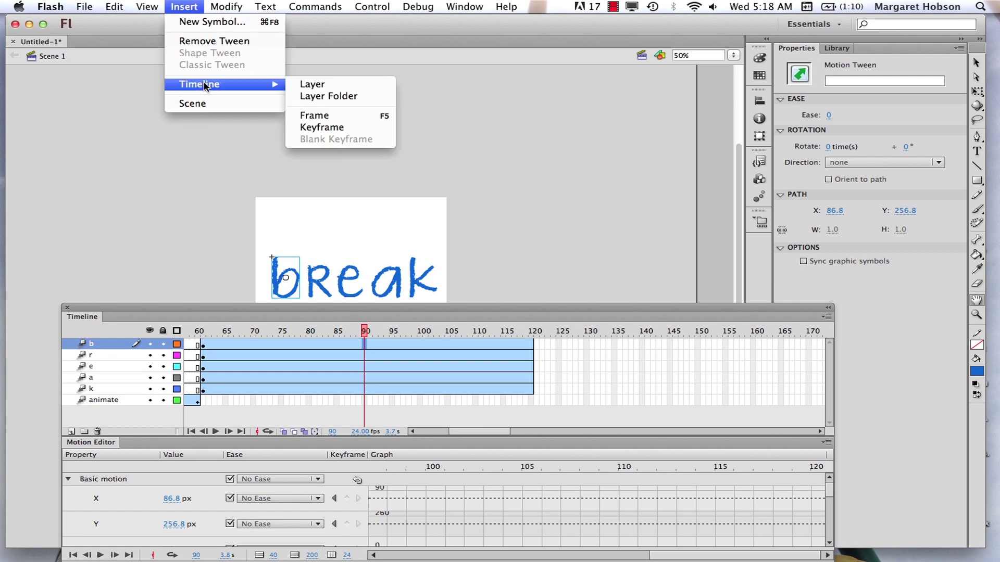
click(321, 127)
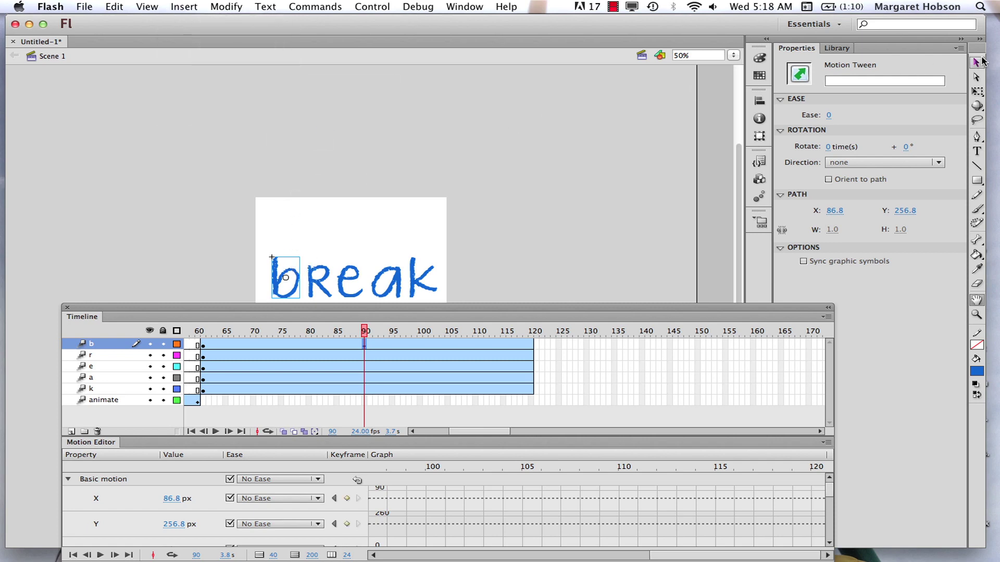
click(977, 62)
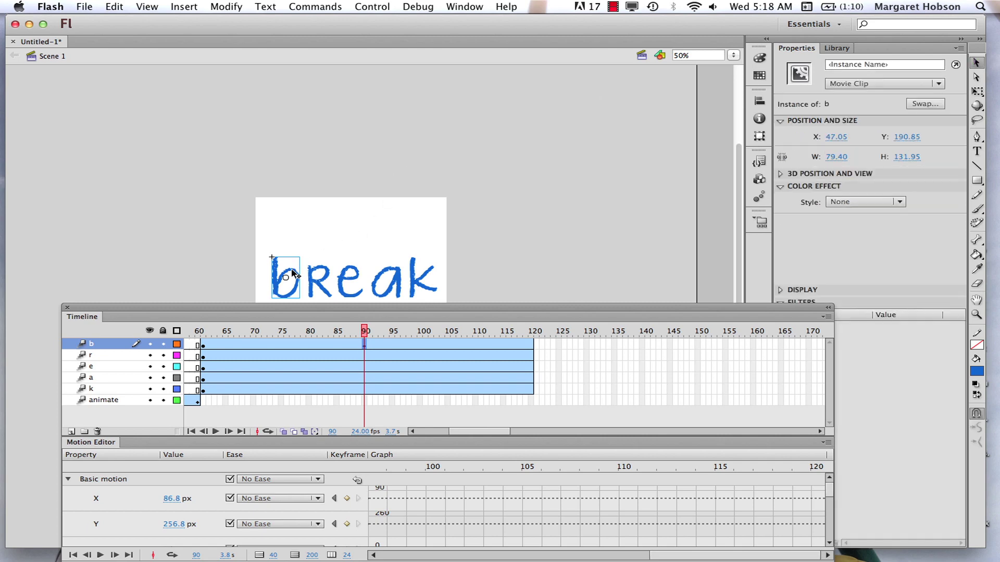
drag(293, 272, 292, 218)
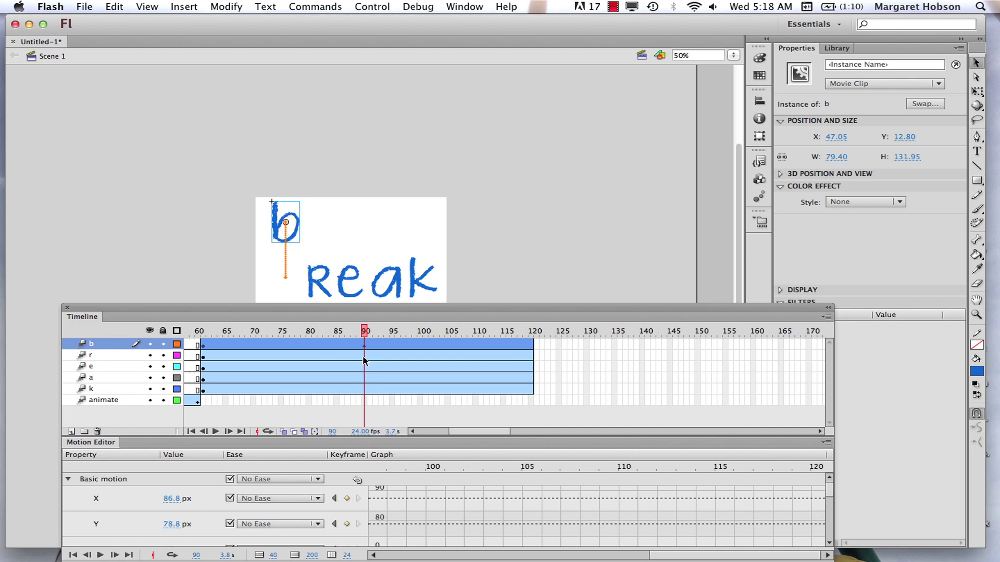
Insert a keyframe at frame 95 of the r layer and move the letter r straight up to about Y 89.
click(394, 359)
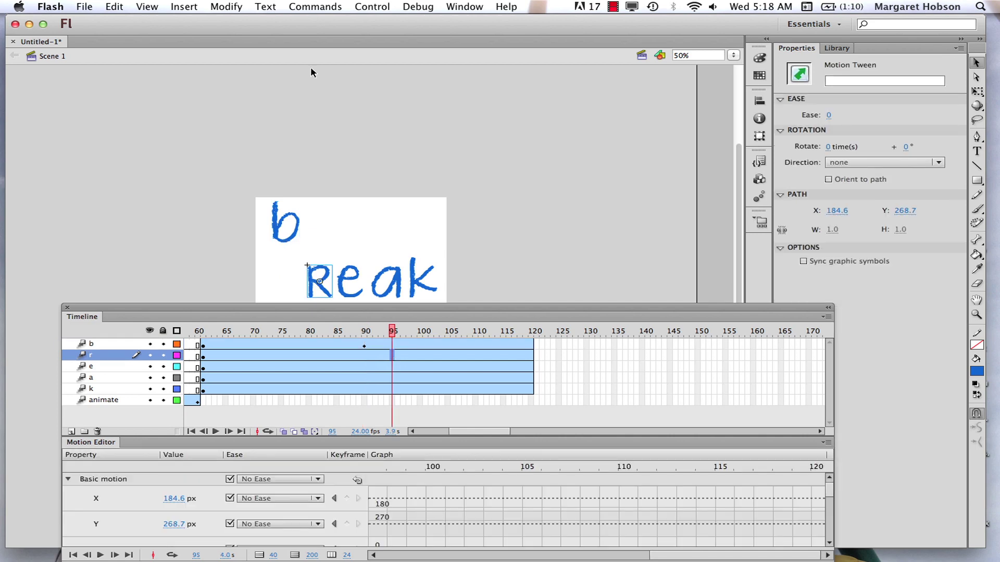
click(184, 6)
mouse_move(203, 85)
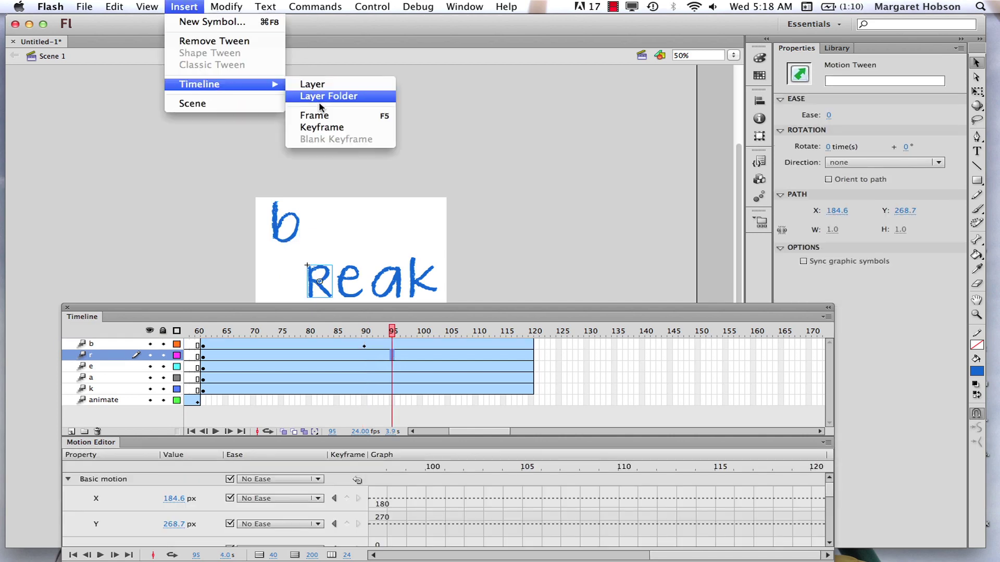
click(320, 127)
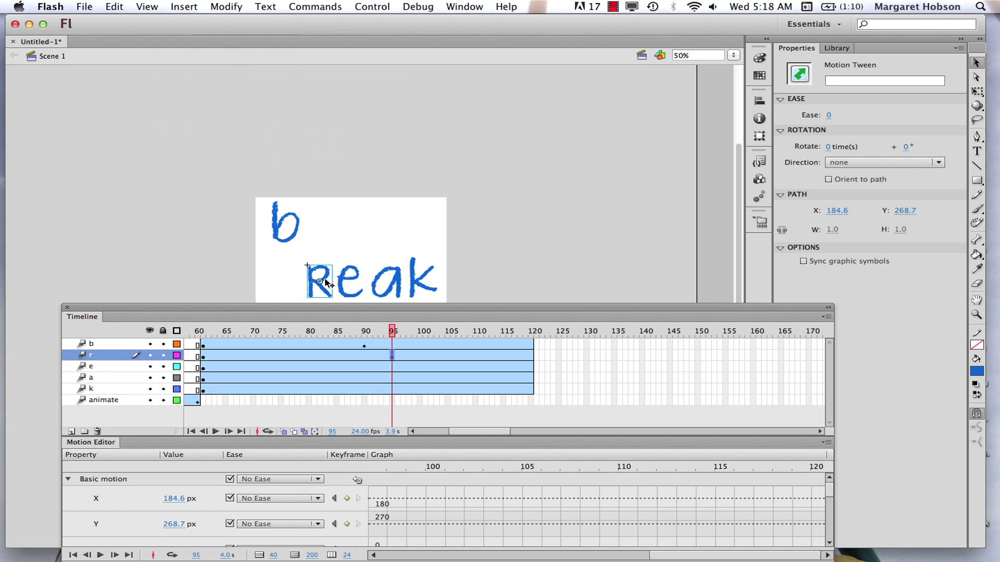
click(321, 275)
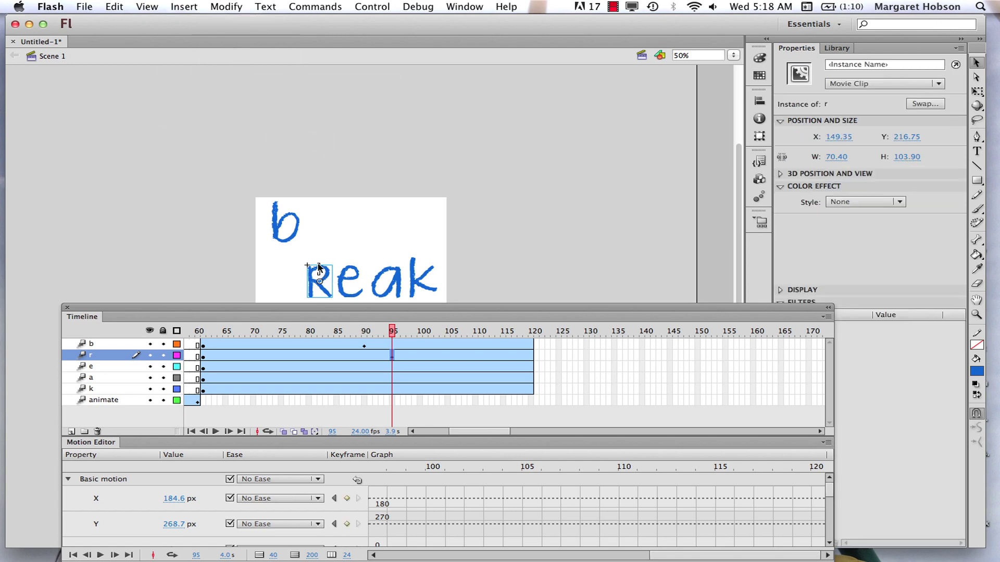
click(324, 276)
drag(323, 277, 325, 239)
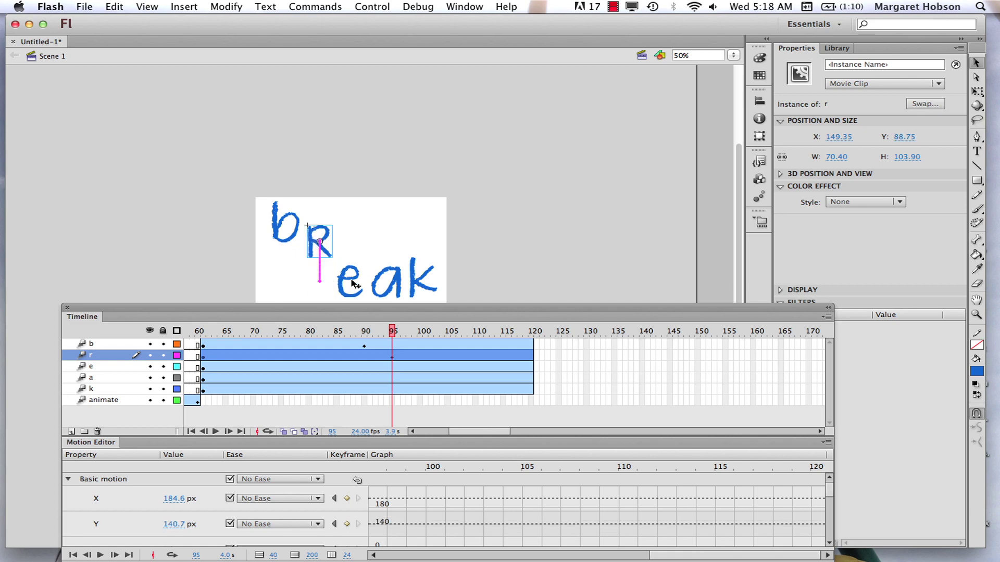
Move the Motion Editor and Timeline panels lower to uncover the stage, and insert a keyframe at frame 101 of the e layer.
click(425, 369)
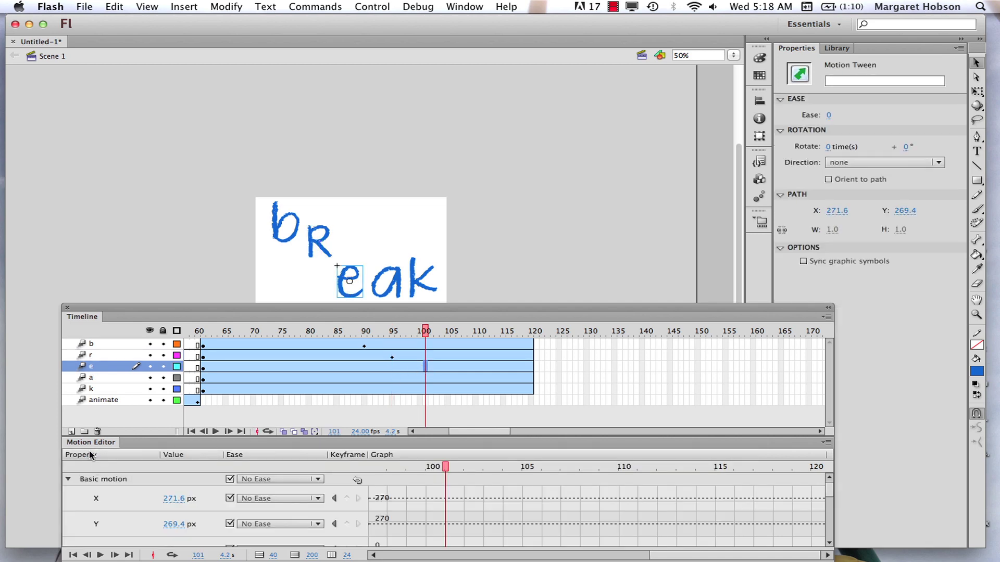
drag(90, 443, 190, 534)
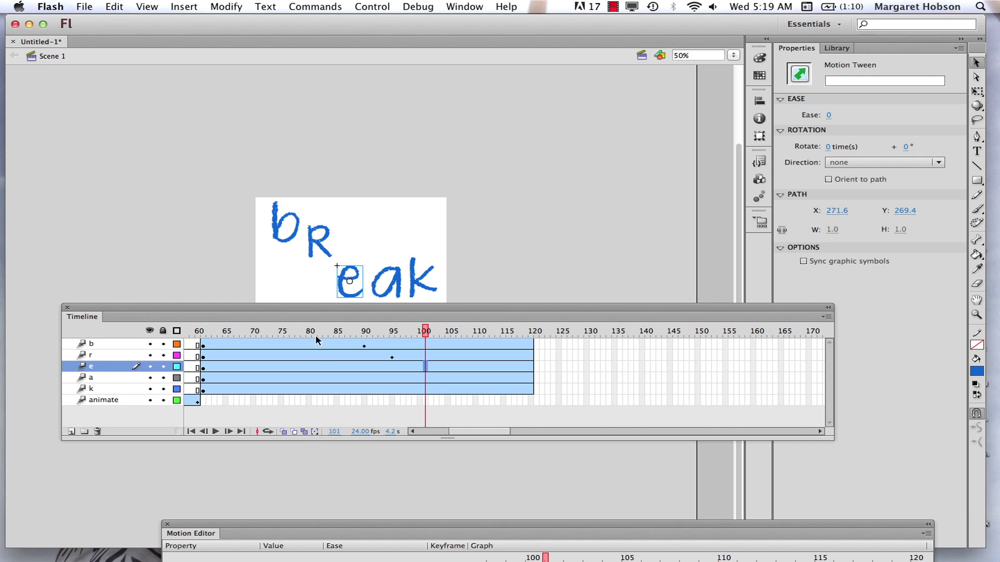
drag(300, 311, 292, 326)
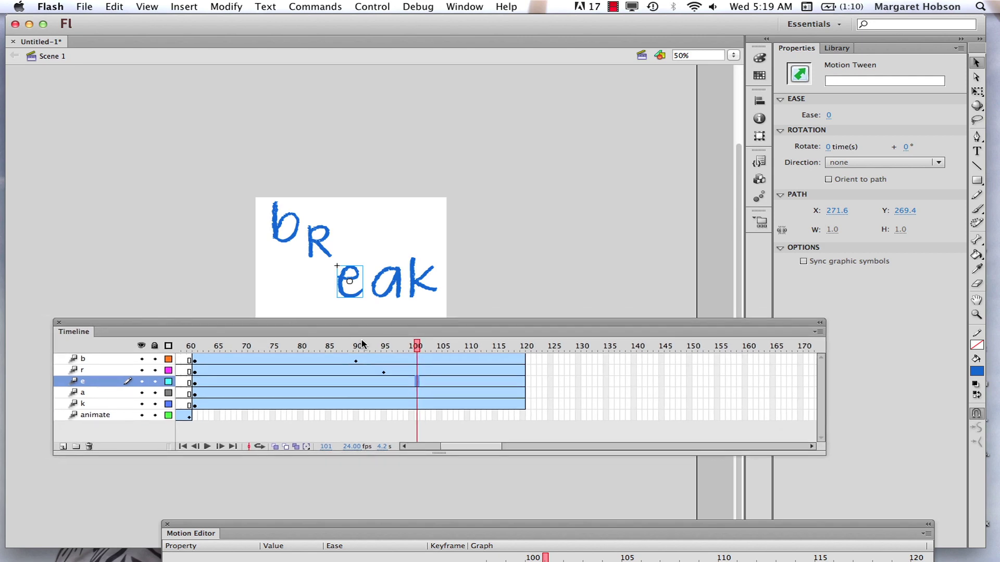
click(182, 6)
mouse_move(244, 83)
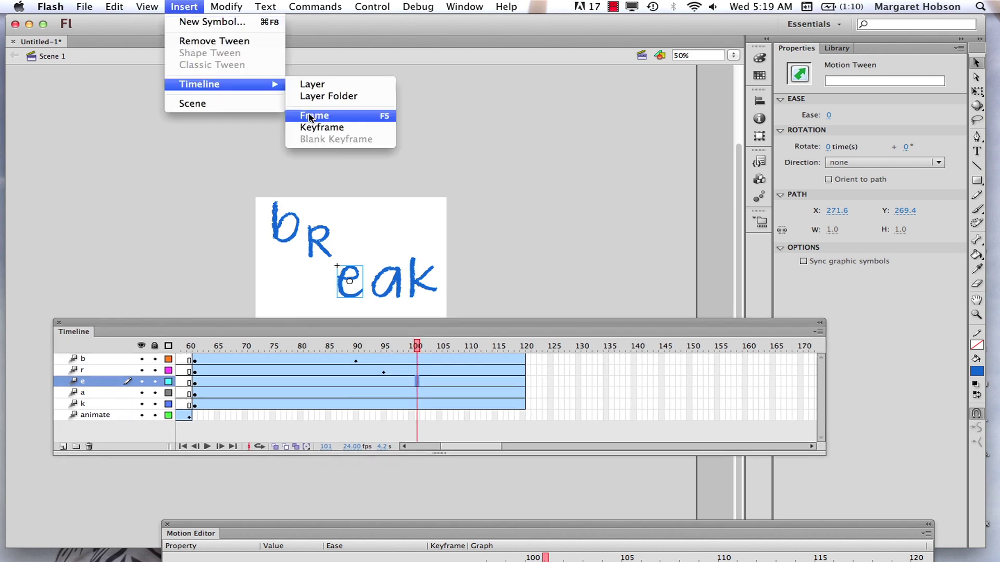
click(313, 128)
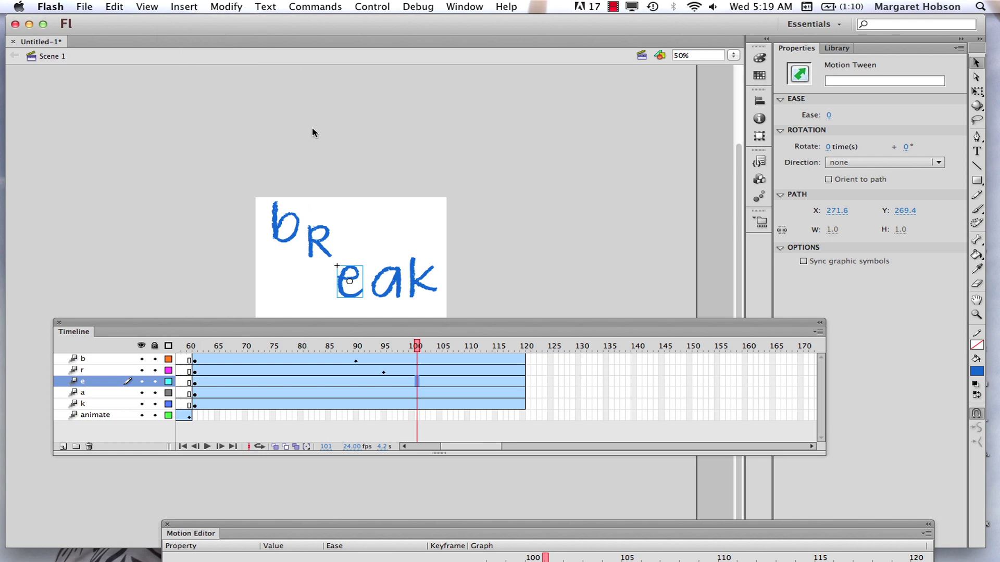
Move the letter e straight up to about Y 89 and rotate it clockwise with the Free Transform tool.
click(353, 278)
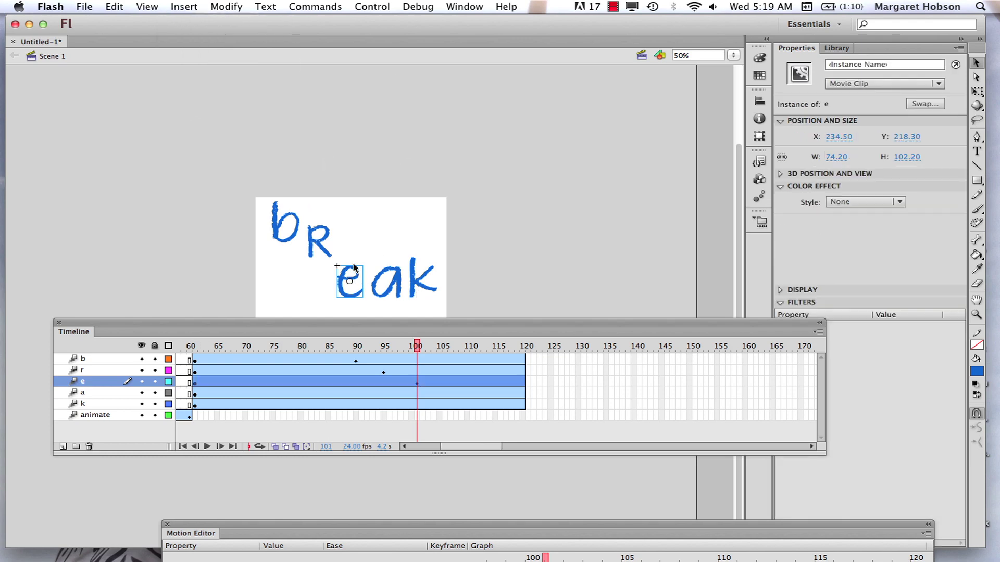
drag(354, 278, 355, 269)
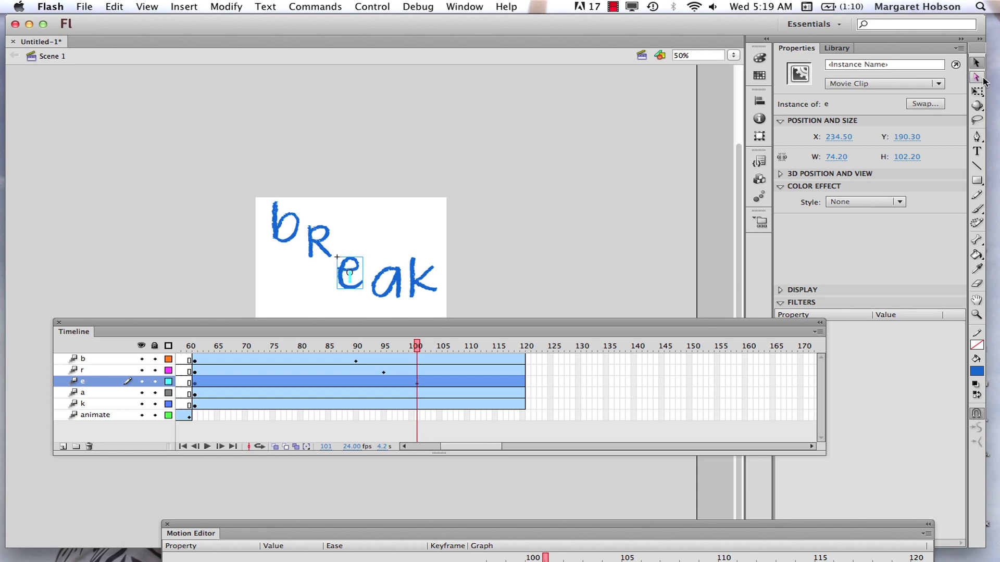
click(976, 92)
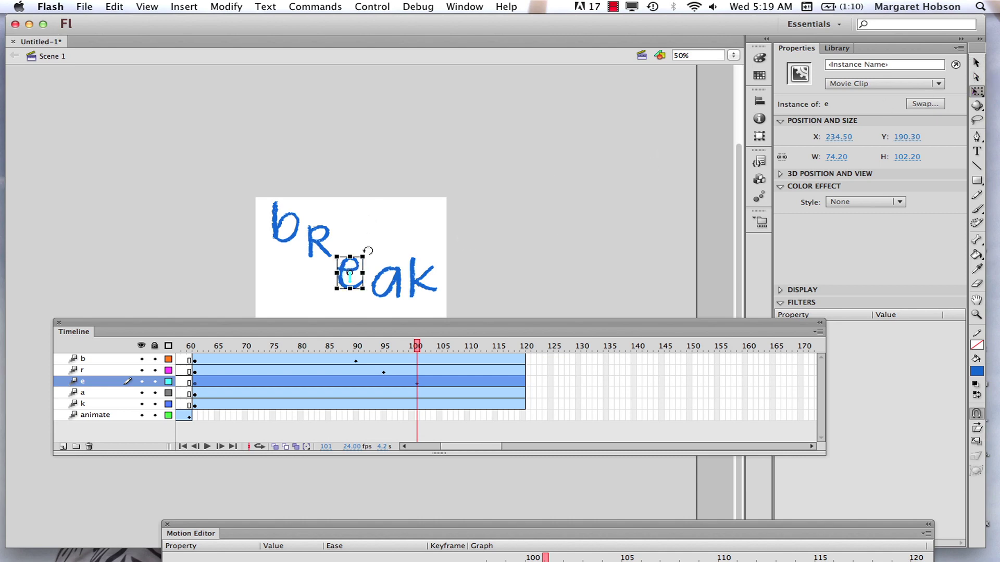
drag(367, 251, 353, 235)
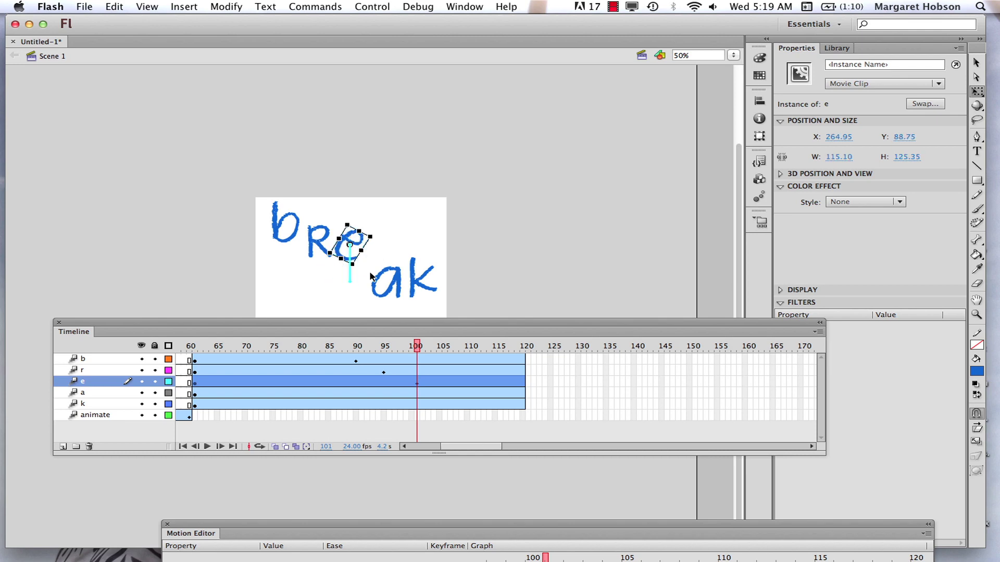
Insert a keyframe at frame 108 of the a layer and move the letter a straight up to about Y 13.
click(457, 385)
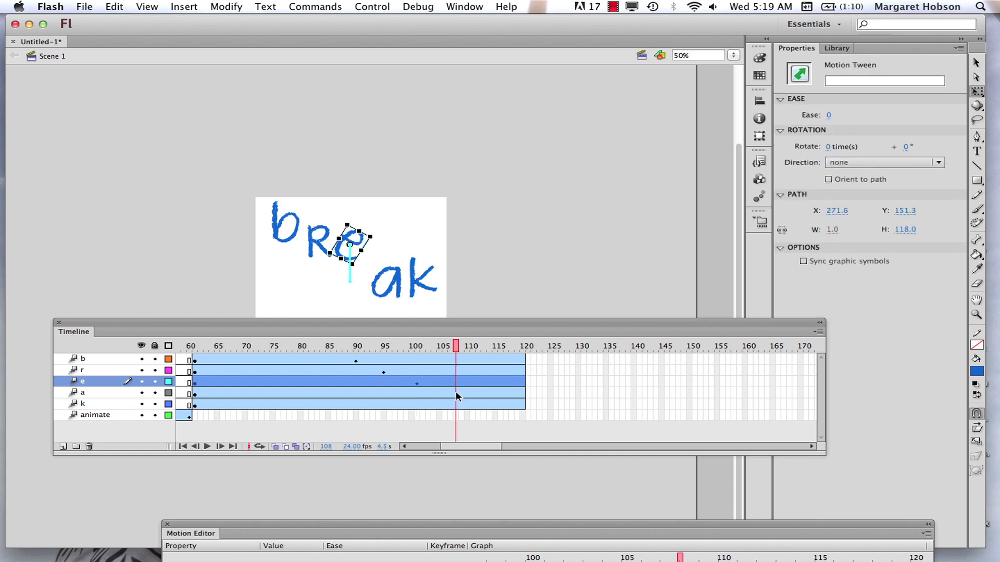
click(456, 393)
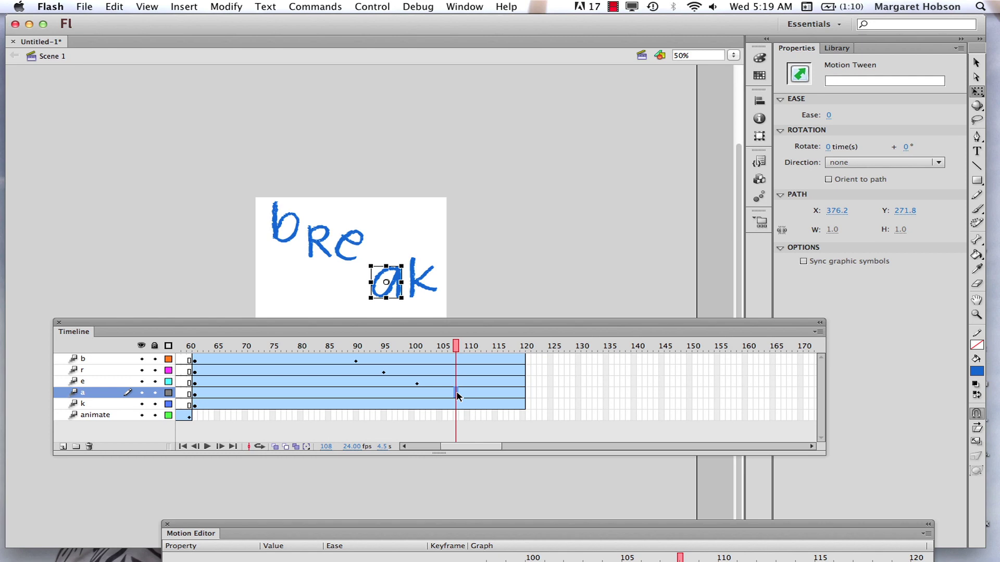
click(188, 7)
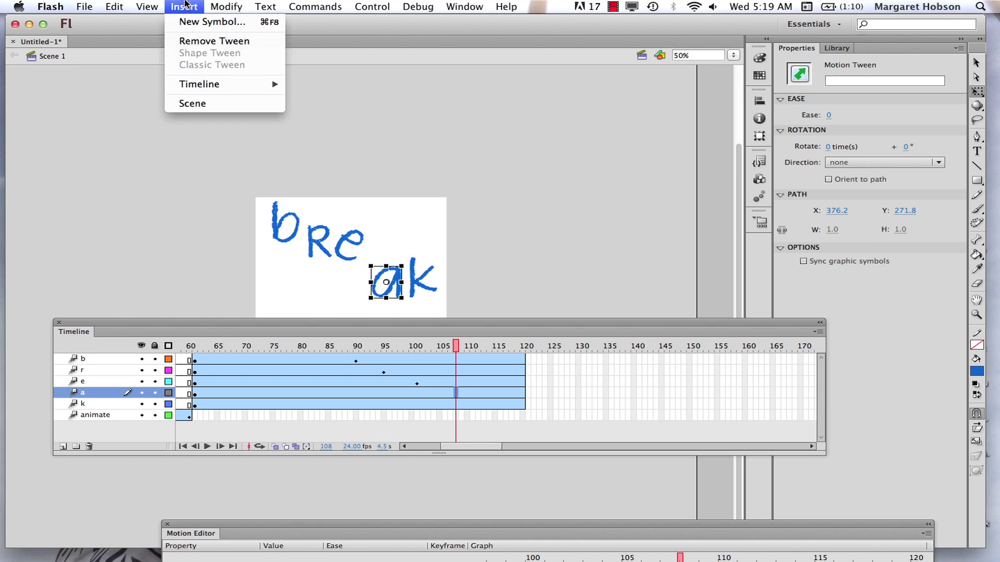
mouse_move(211, 84)
click(323, 127)
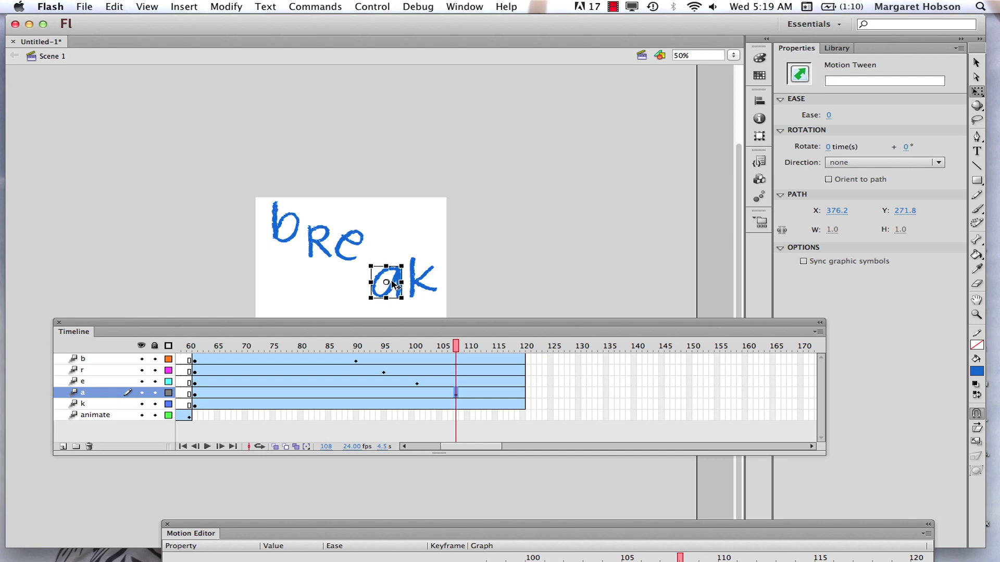
drag(398, 286, 392, 220)
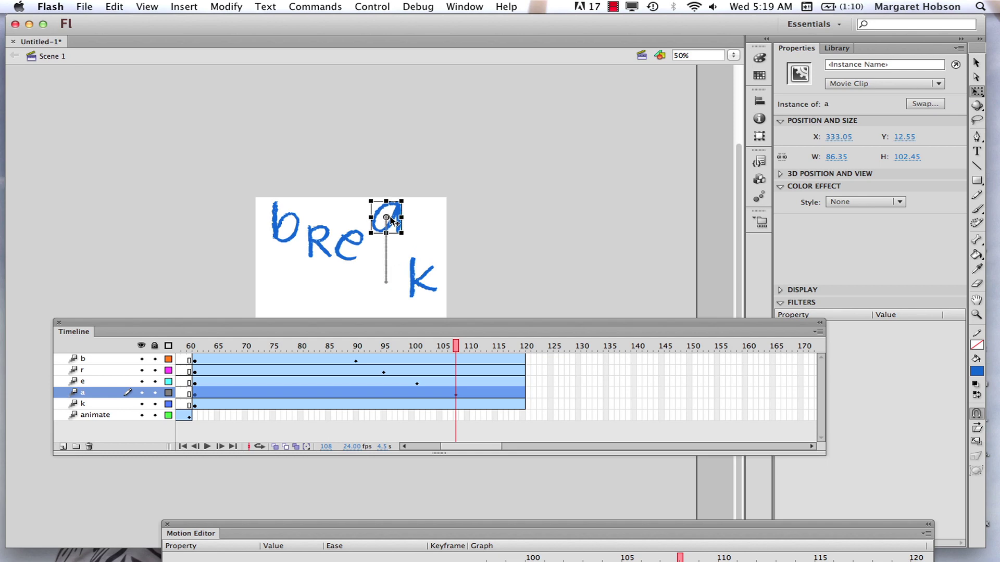
Insert another keyframe at frame 112 of the a layer and move the letter a back down to about Y 151.
click(478, 395)
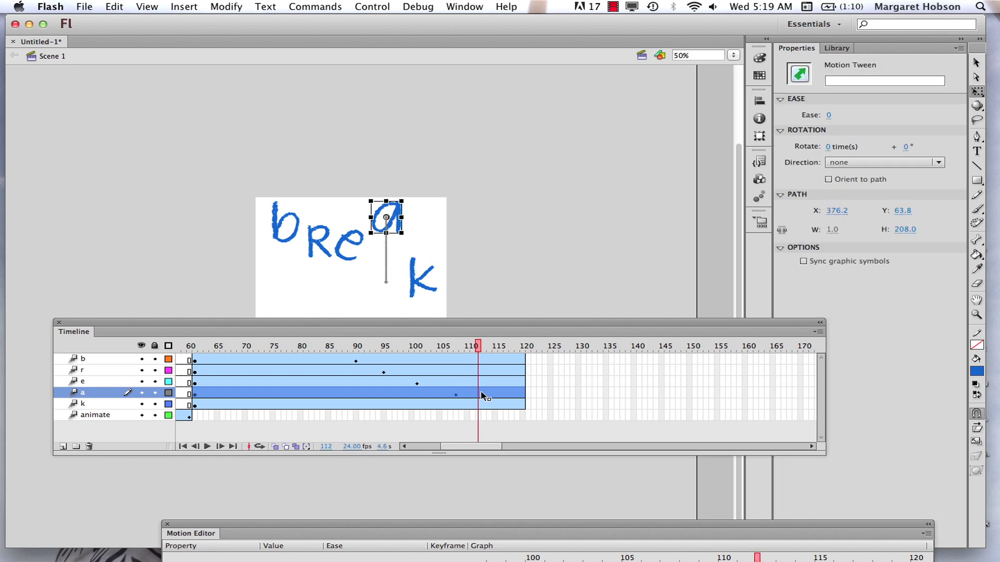
click(177, 5)
mouse_move(209, 84)
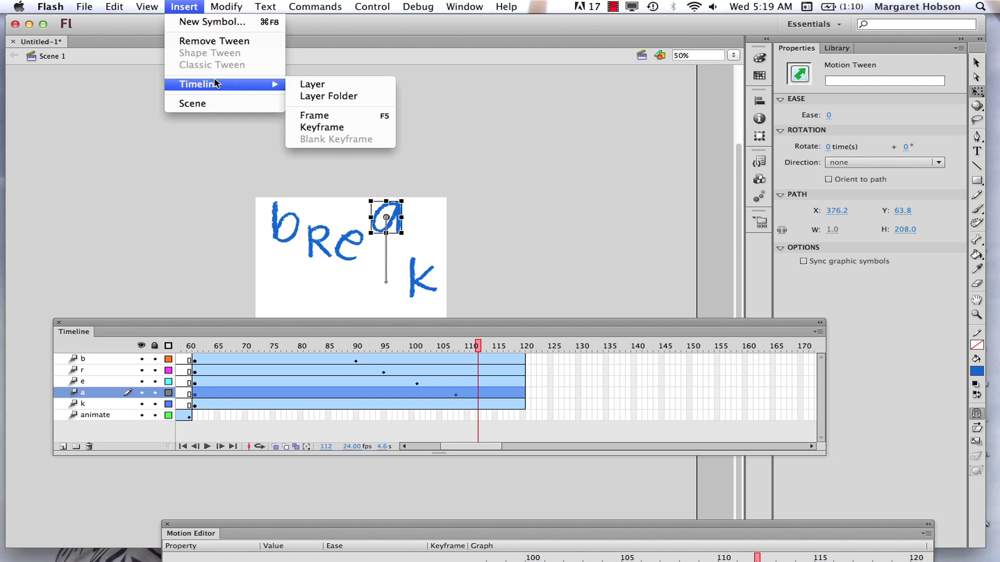
click(345, 129)
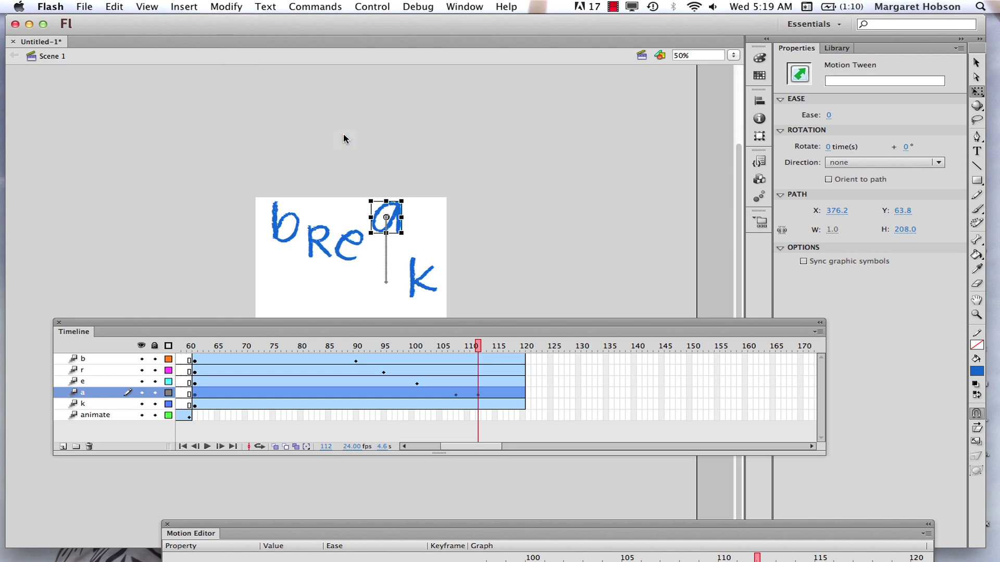
click(388, 225)
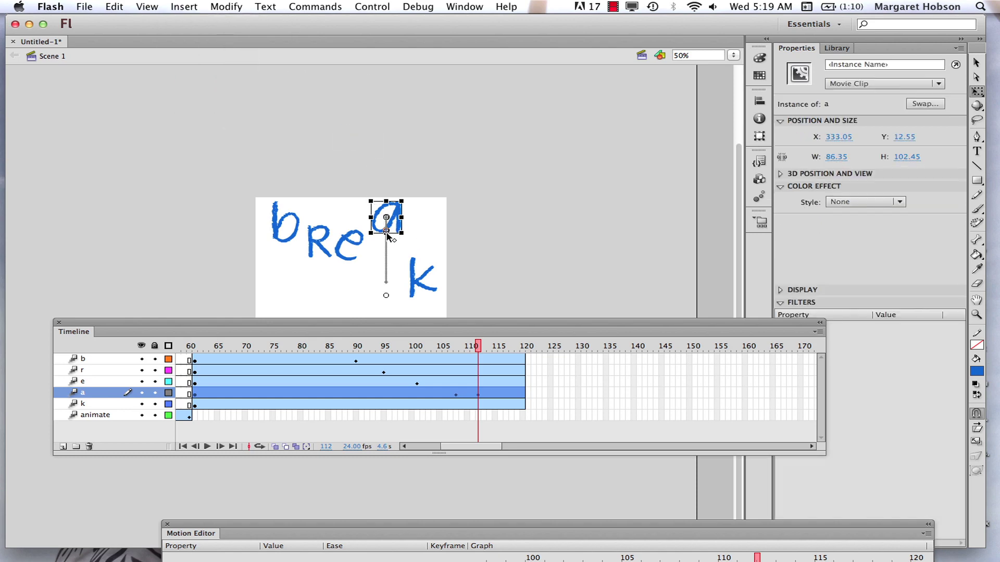
drag(386, 223, 386, 217)
click(976, 63)
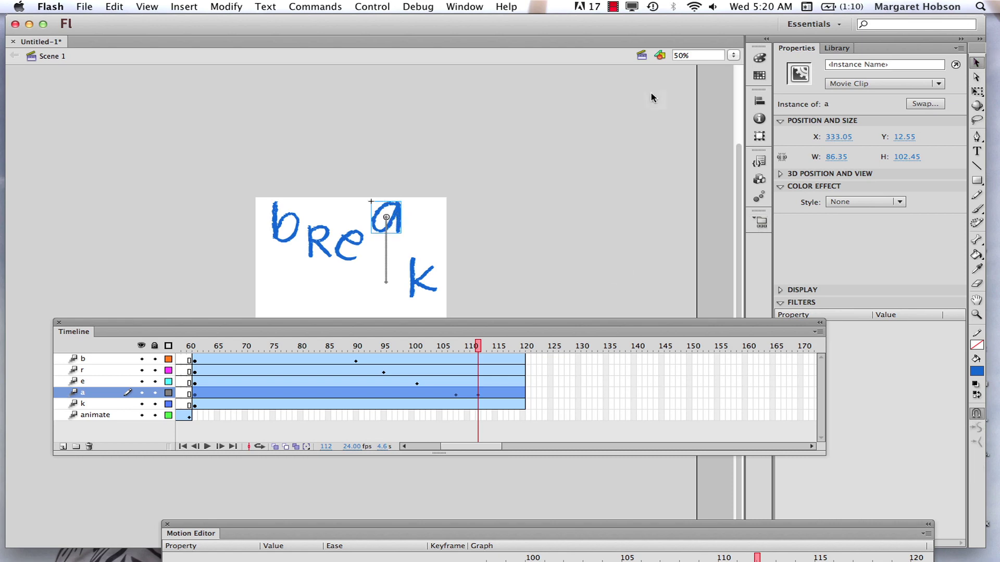
drag(397, 213, 395, 255)
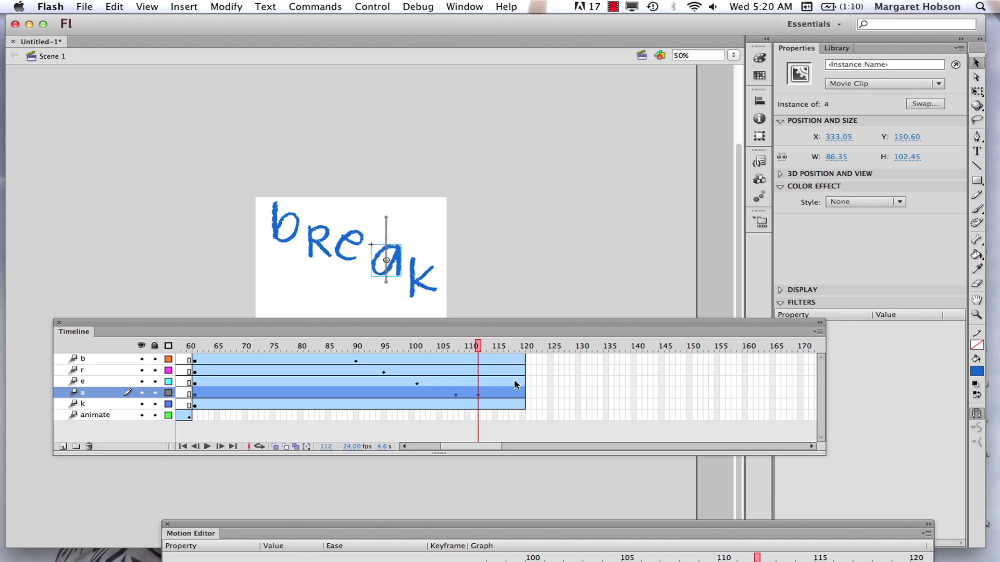
Insert a keyframe at frame 116 of the k layer and move the letter k straight up to about Y 116.
click(501, 404)
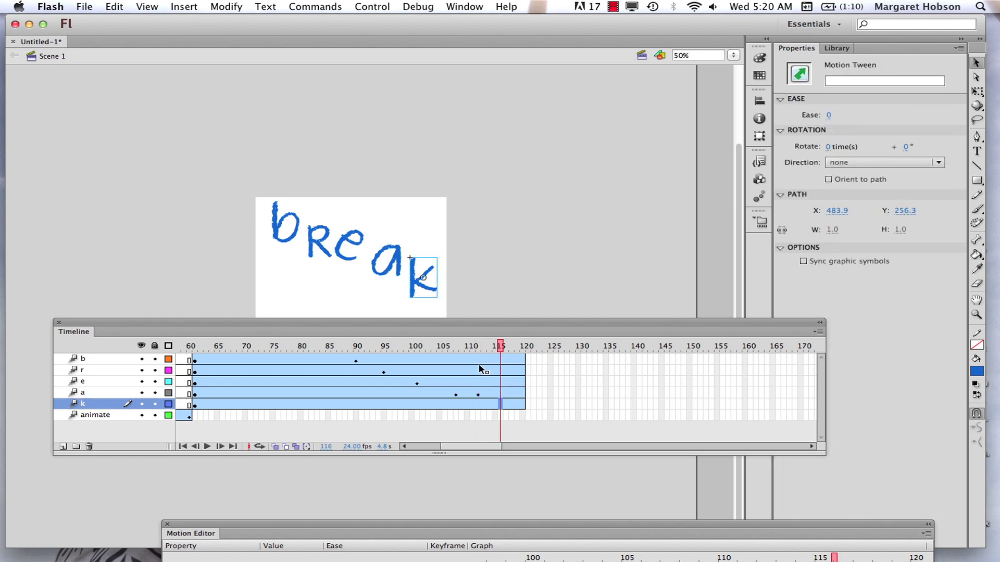
click(183, 7)
mouse_move(205, 86)
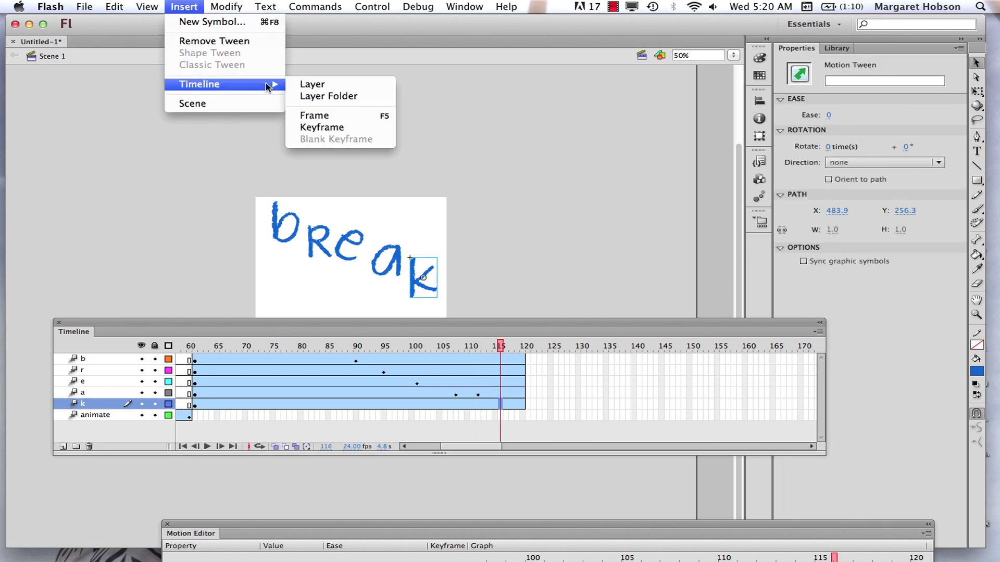
click(324, 130)
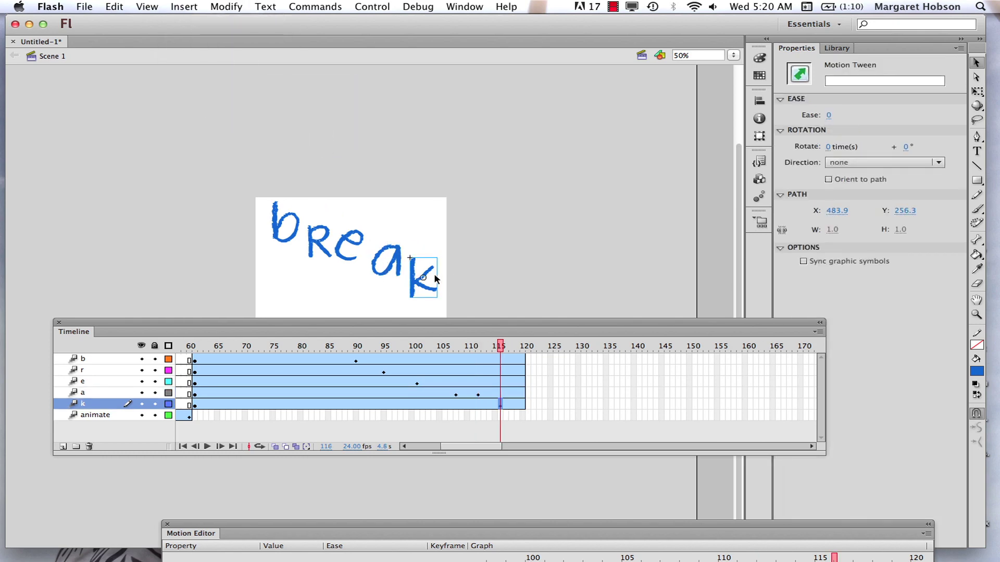
drag(427, 275, 426, 250)
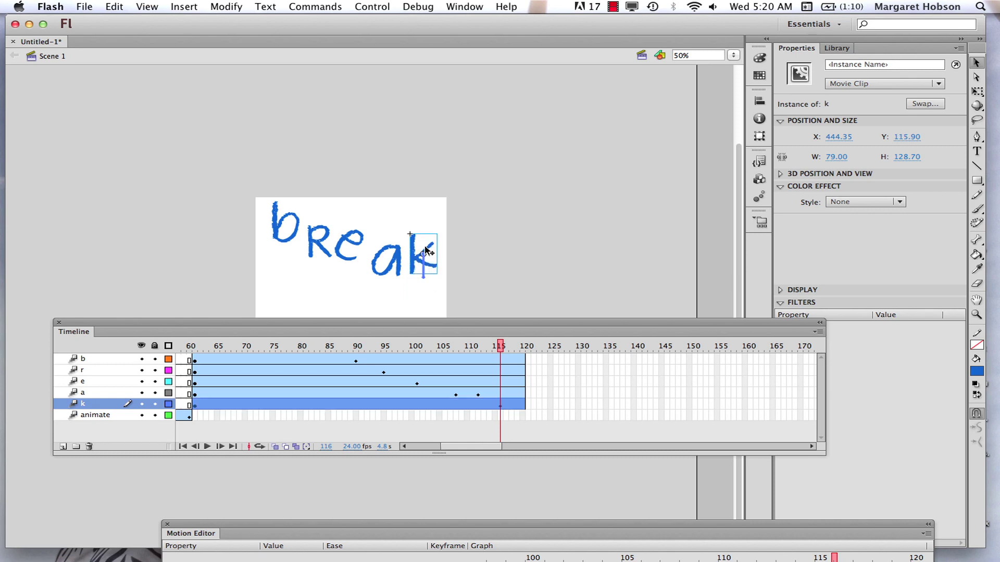
Insert a keyframe at frame 120 of the k layer.
click(523, 405)
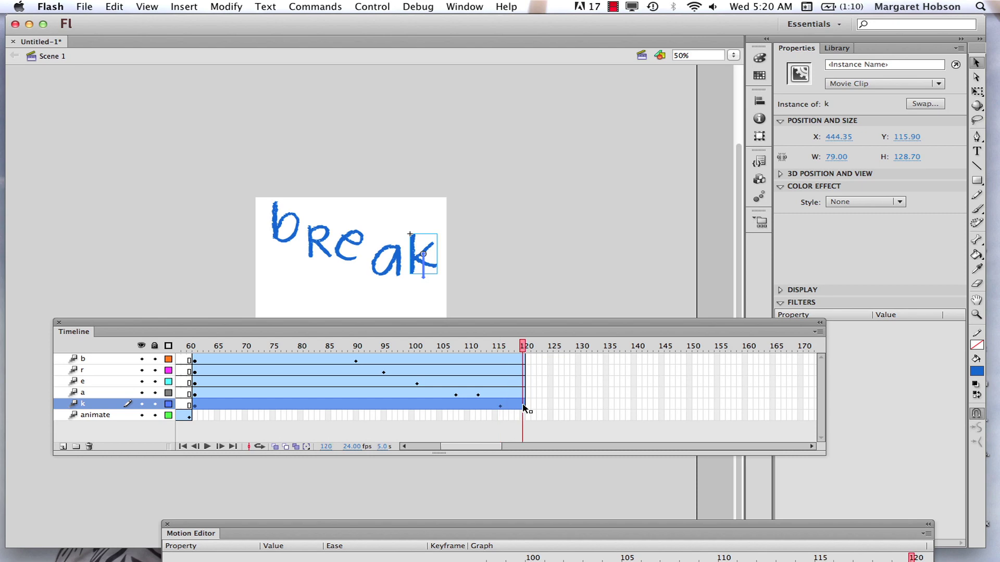
click(183, 6)
mouse_move(203, 85)
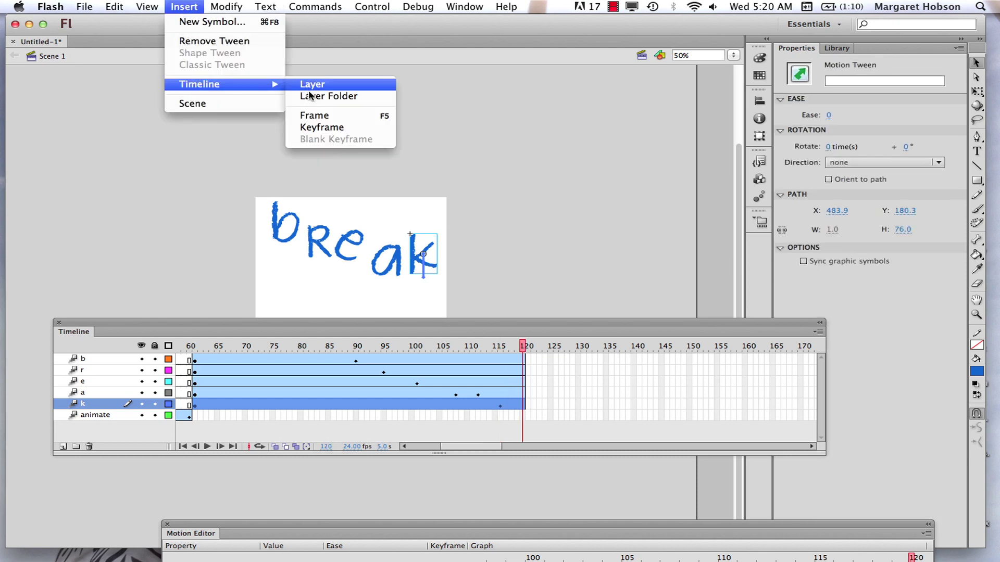
click(313, 128)
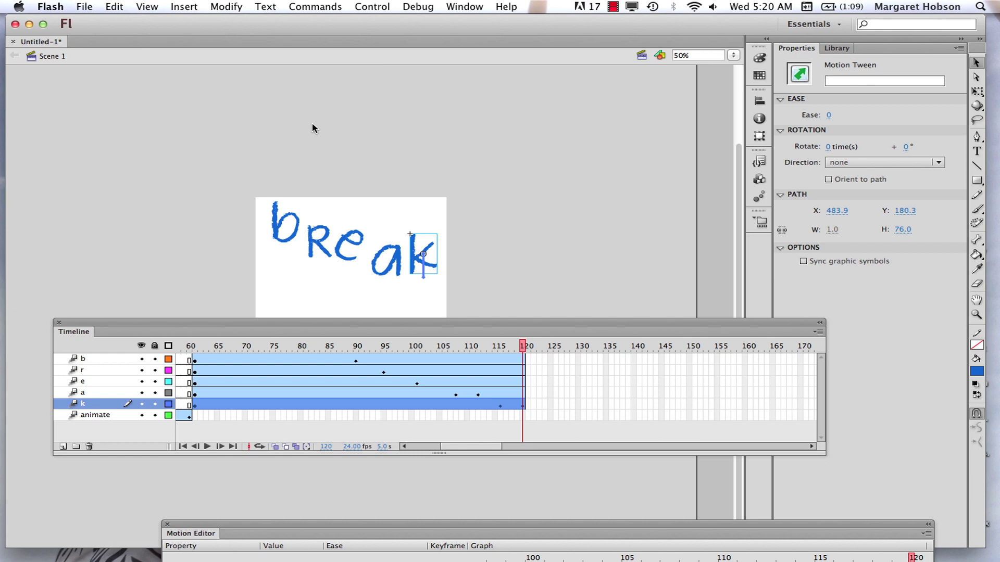
Rotate the letter k counterclockwise with the Free Transform tool and move it horizontally toward the a to about X 391.
click(425, 248)
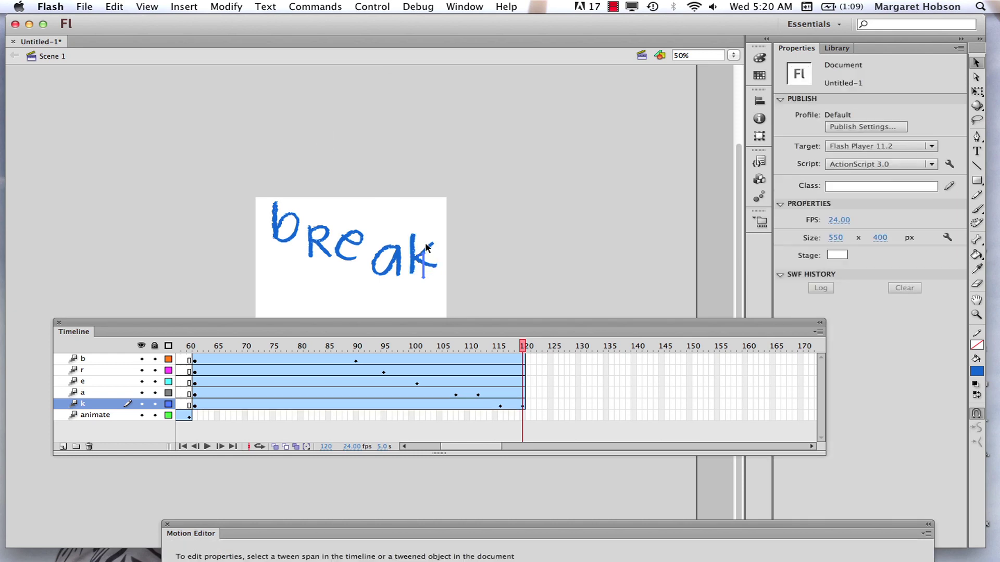
click(418, 245)
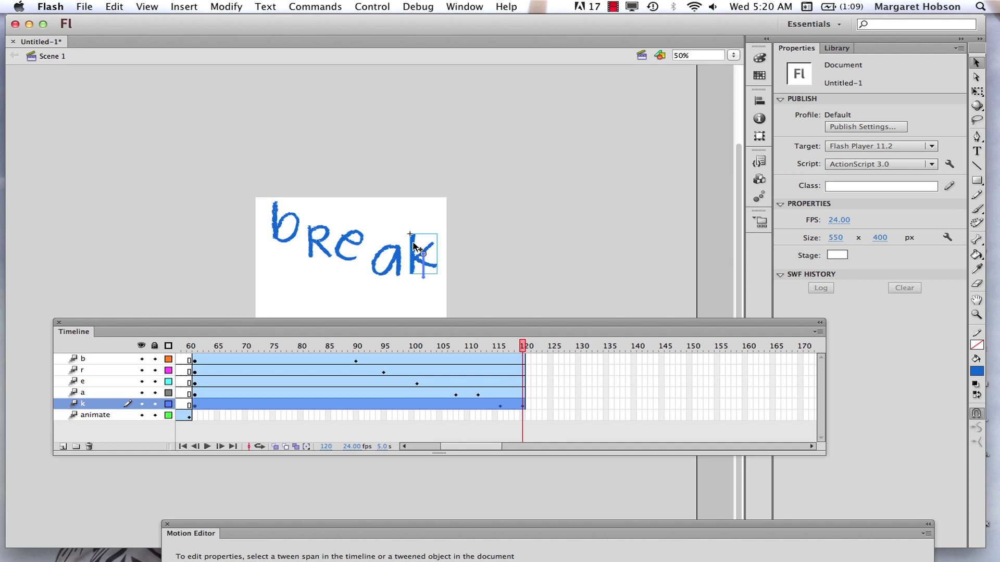
click(976, 91)
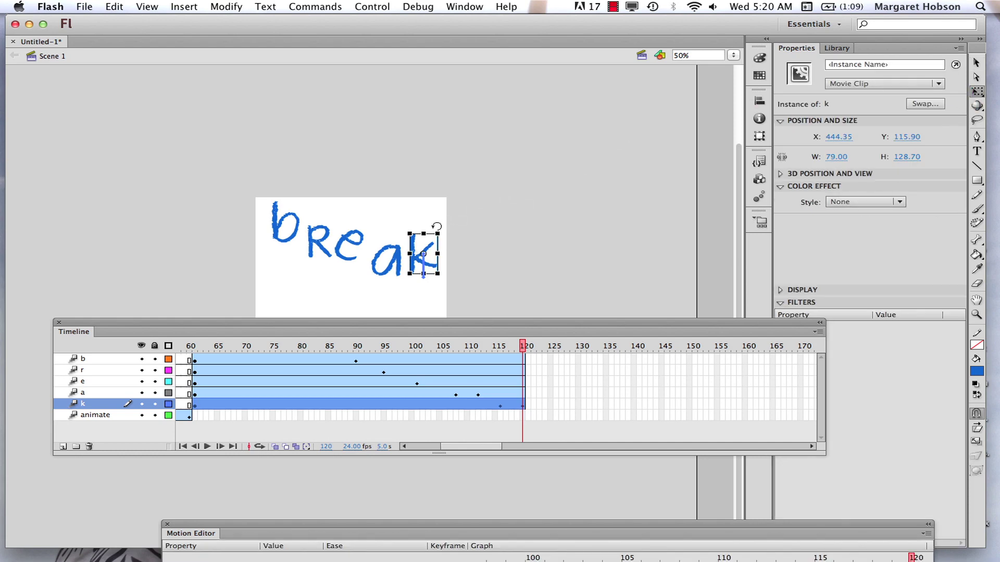
drag(436, 227, 423, 219)
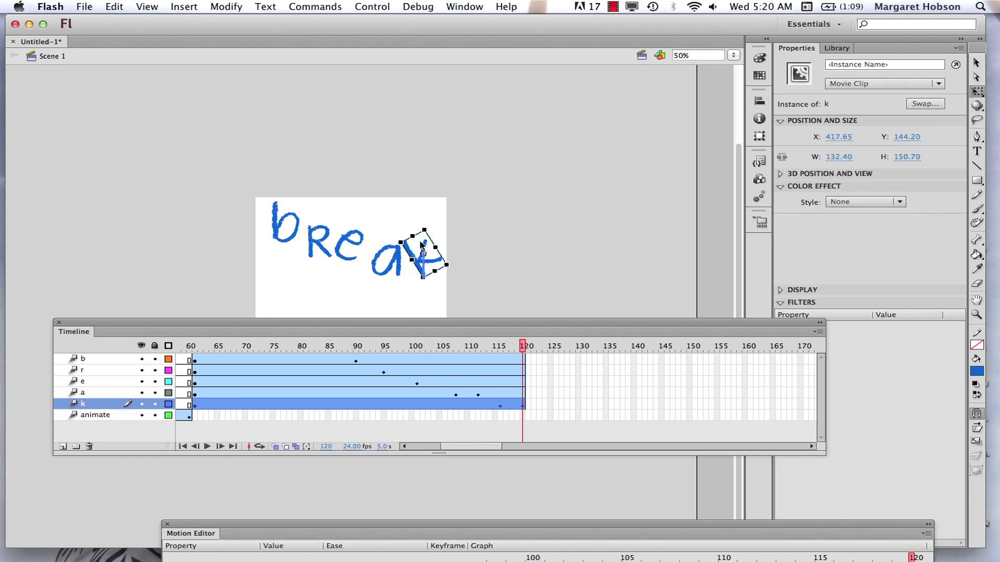
drag(413, 258, 412, 257)
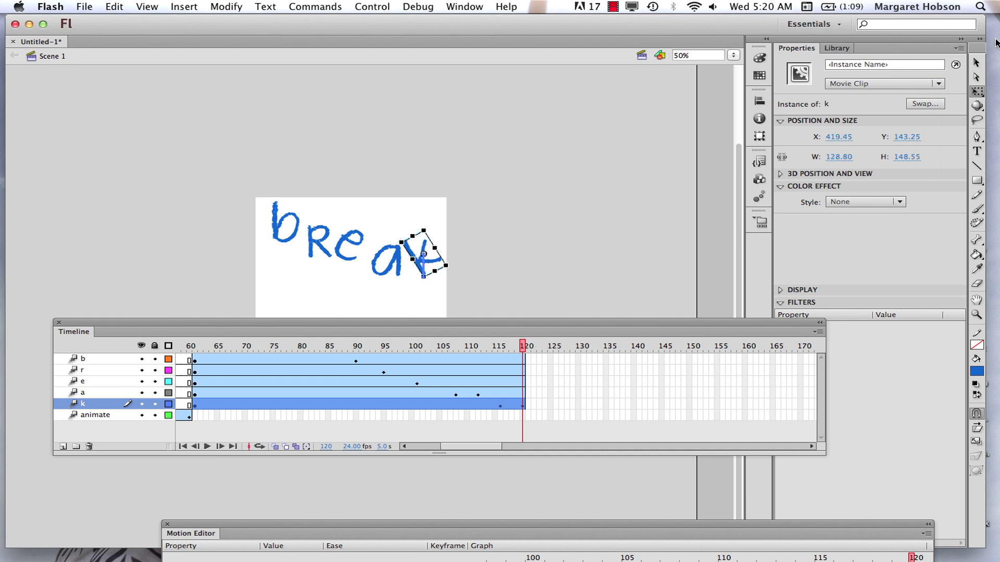
key(v)
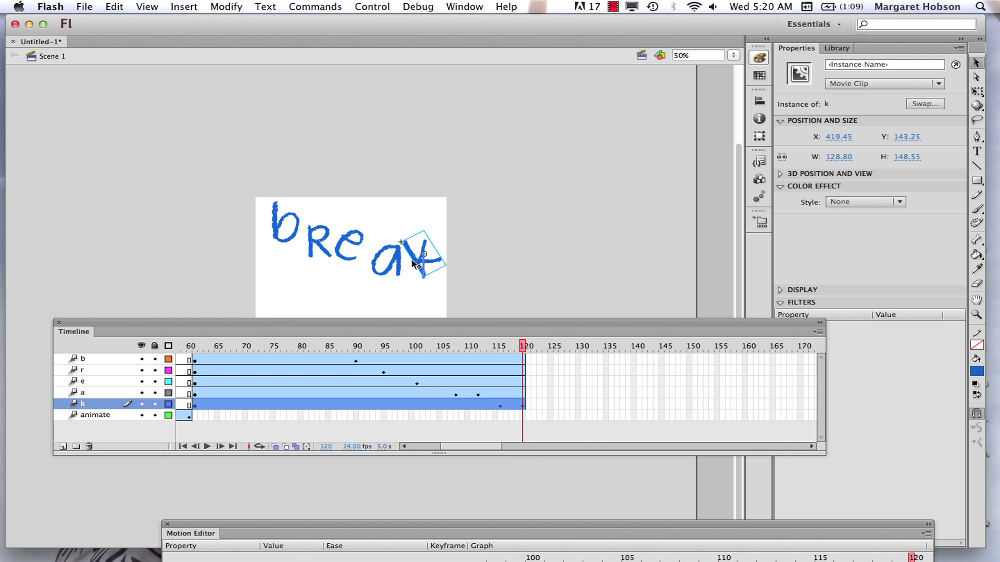
drag(411, 259, 402, 254)
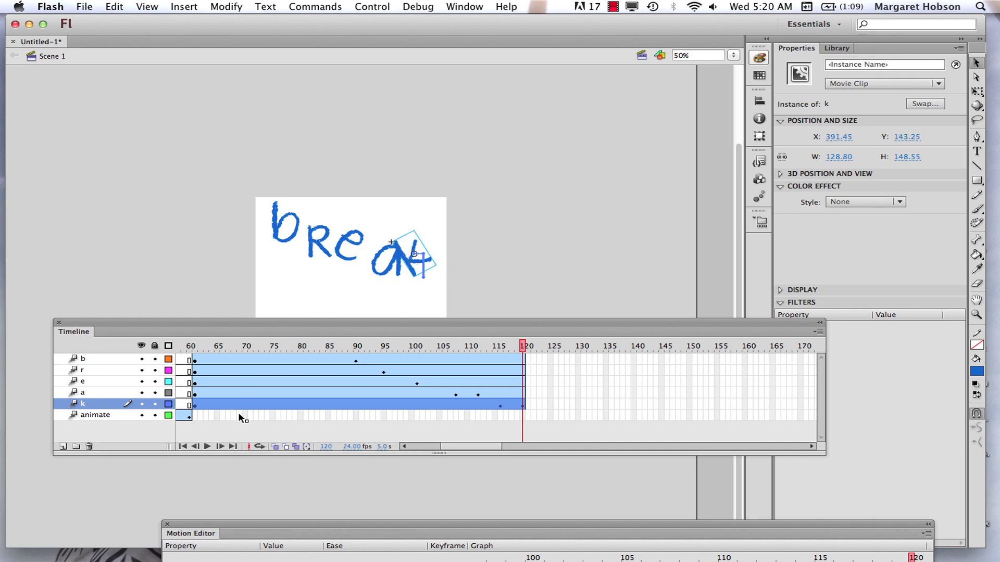
Play the whole animation from frame 1 and move the Timeline panel down clear of the stage.
drag(523, 346, 51, 331)
click(207, 446)
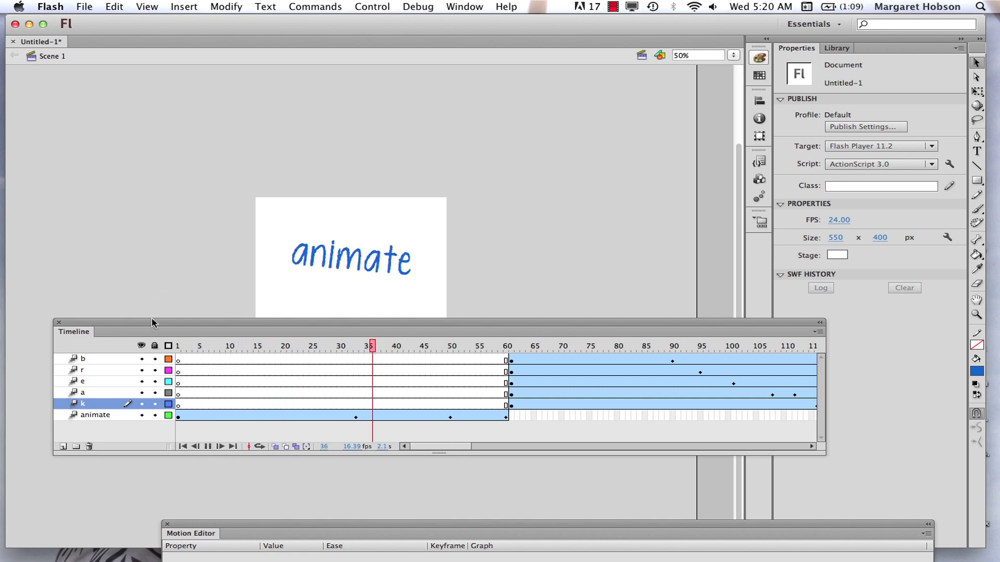
drag(152, 320, 150, 371)
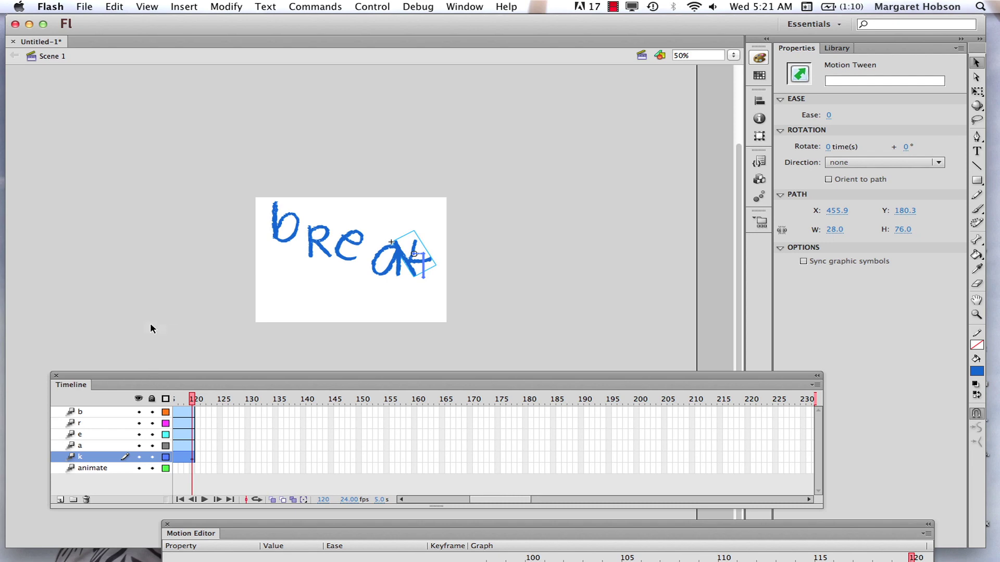
Select the letter b, expand its 3D Position and View properties, and shift the Timeline panel slightly lower.
click(278, 223)
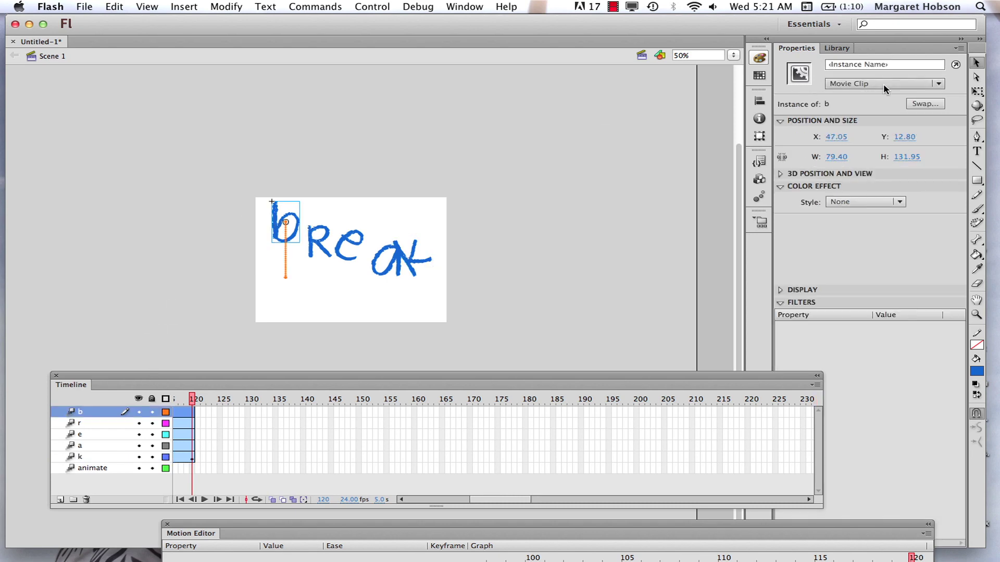
click(780, 175)
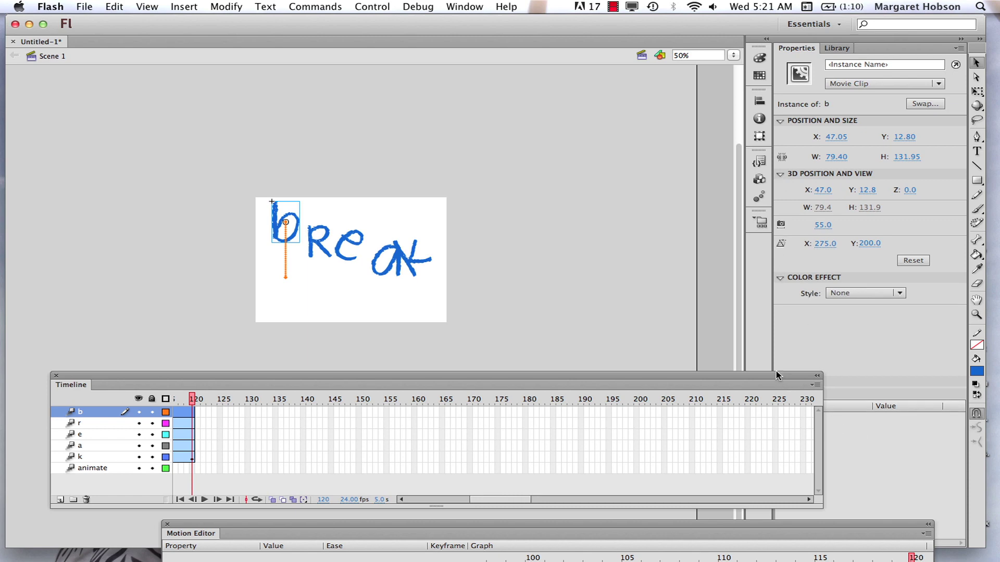
mouse_move(777, 375)
mouse_down()
mouse_move(712, 413)
mouse_move(723, 465)
mouse_move(765, 381)
mouse_up()
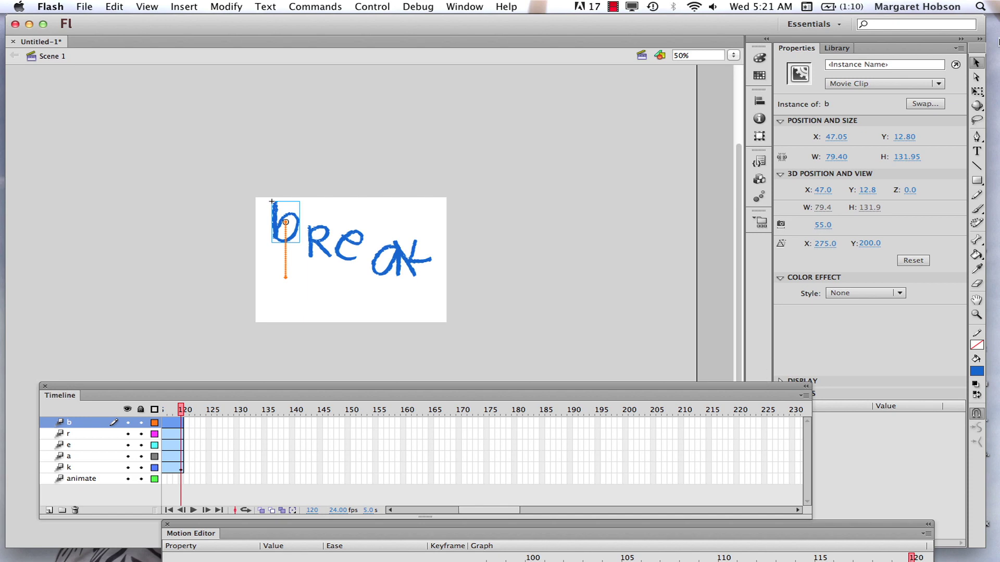
click(612, 6)
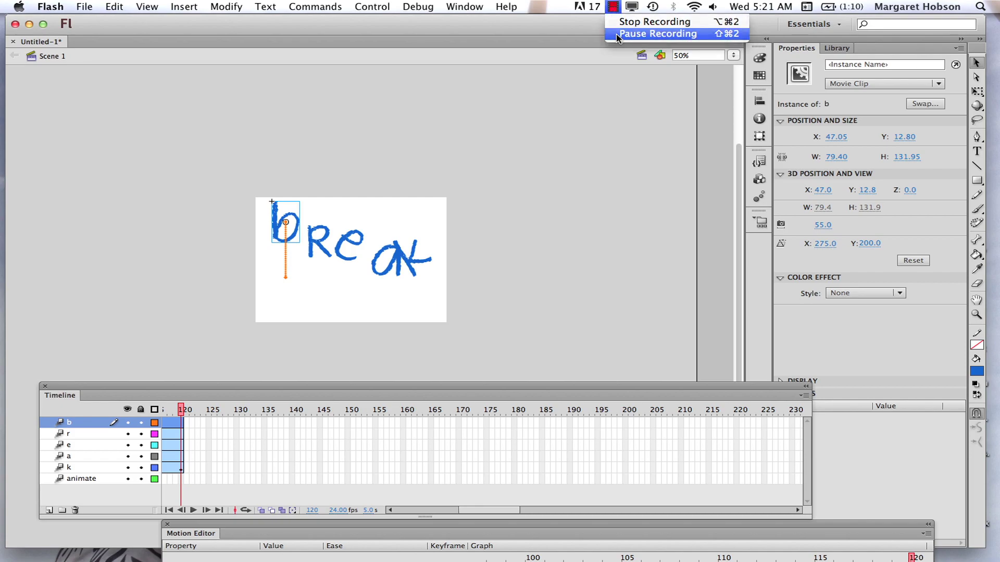